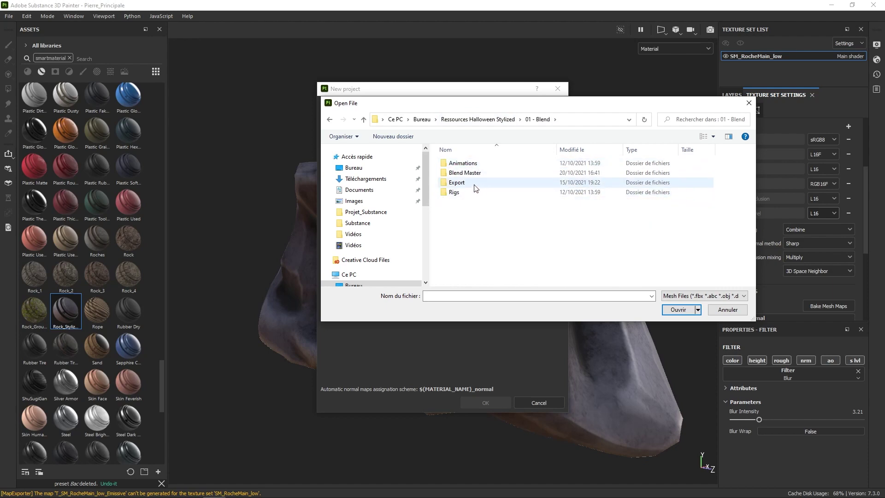
Create a new project from the mesh SM_LampadaireSubstance_low.fbx in the Export/Substance folder.
double_click(484, 182)
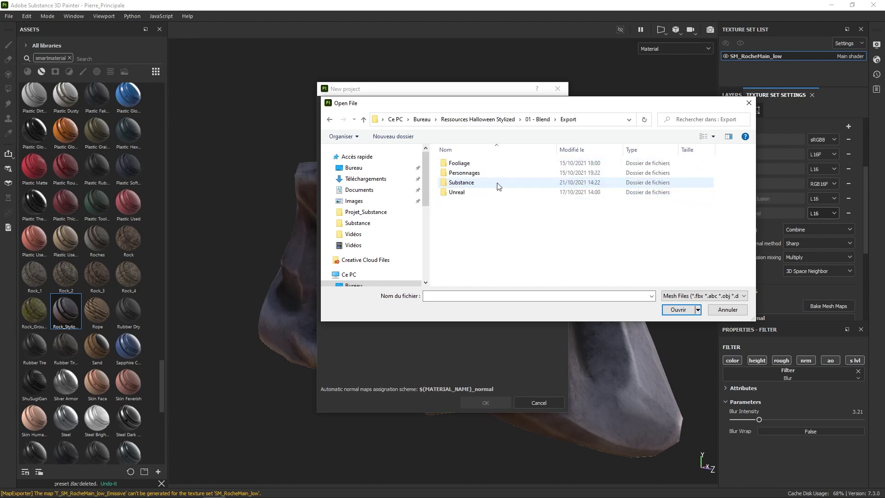
double_click(462, 182)
scroll(503, 199, down, 1)
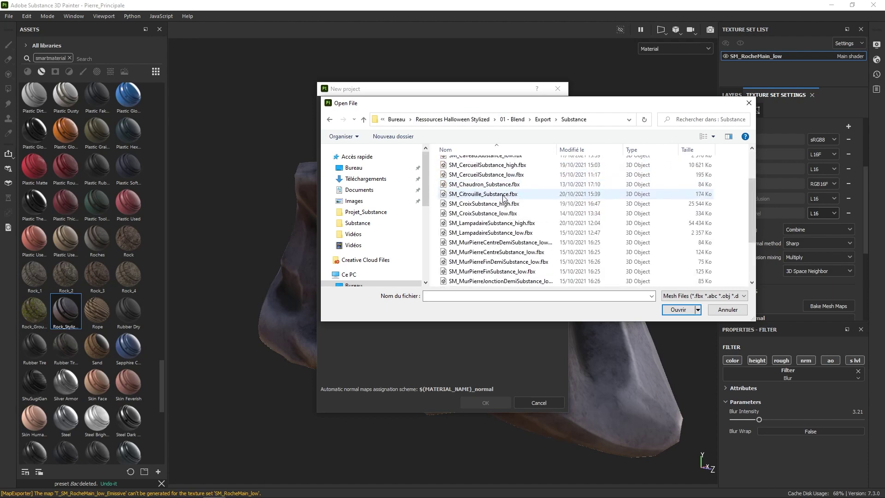
double_click(514, 232)
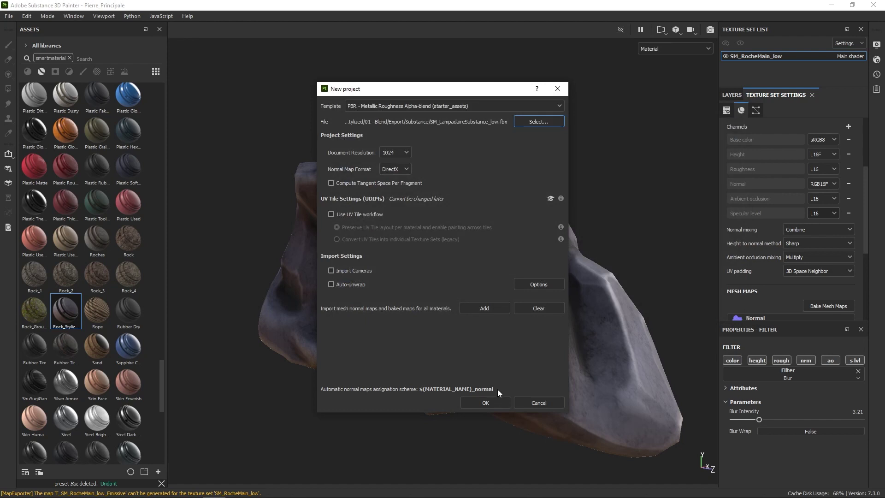
click(494, 402)
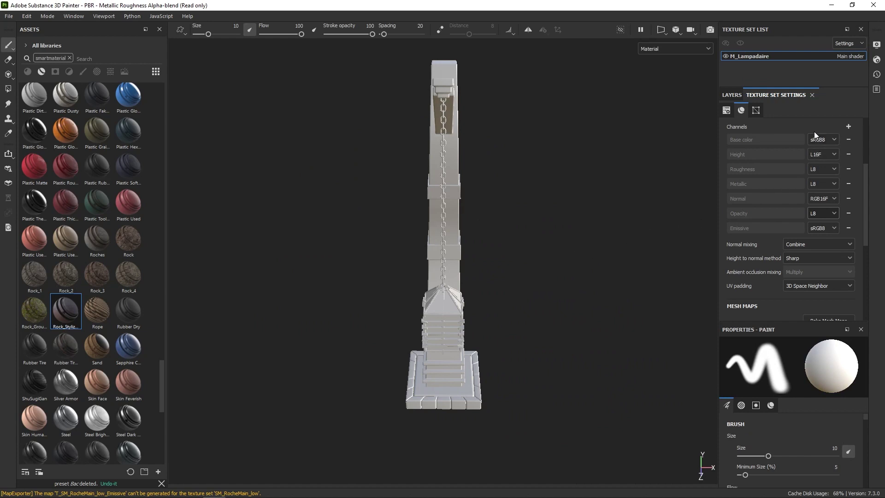
Replace the Emissive and Opacity channels of the texture set with Ambient occlusion and Specular level channels.
click(847, 228)
click(848, 213)
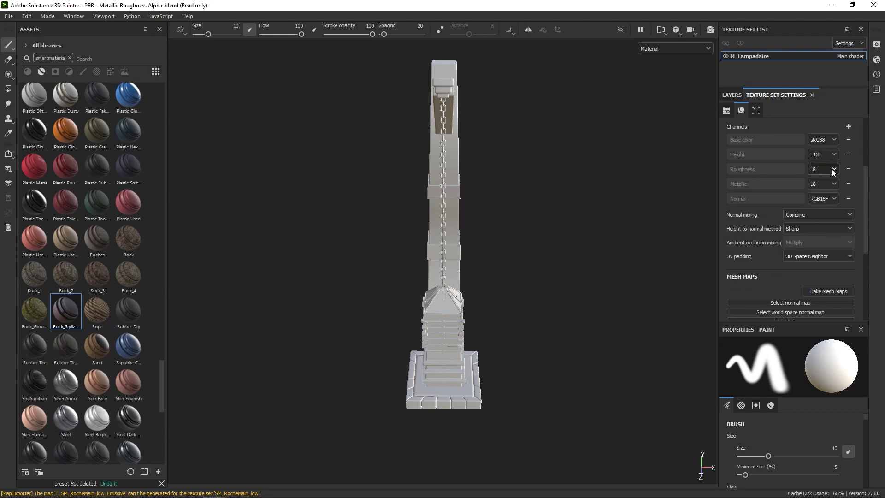
click(848, 126)
click(844, 138)
click(849, 128)
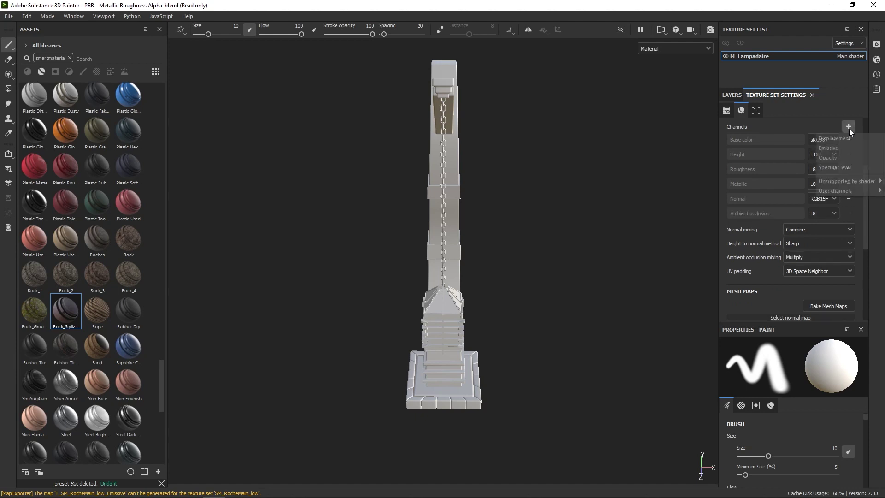
click(837, 168)
Set the Roughness, Metallic, Ambient occlusion and Specular level channels to the L16 format.
click(831, 170)
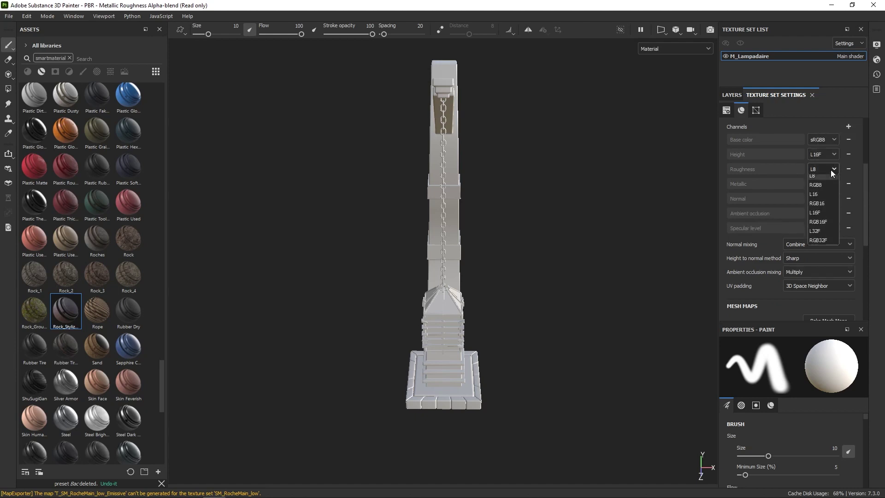
click(819, 210)
click(825, 183)
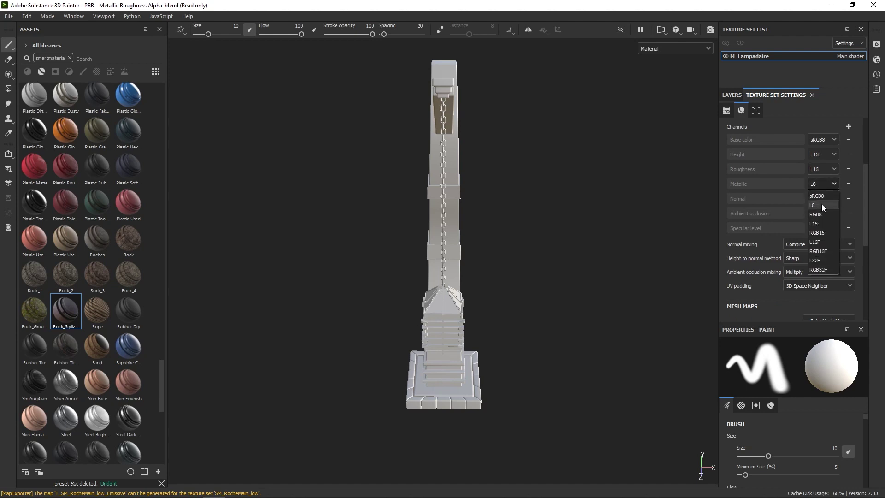
click(821, 223)
click(824, 216)
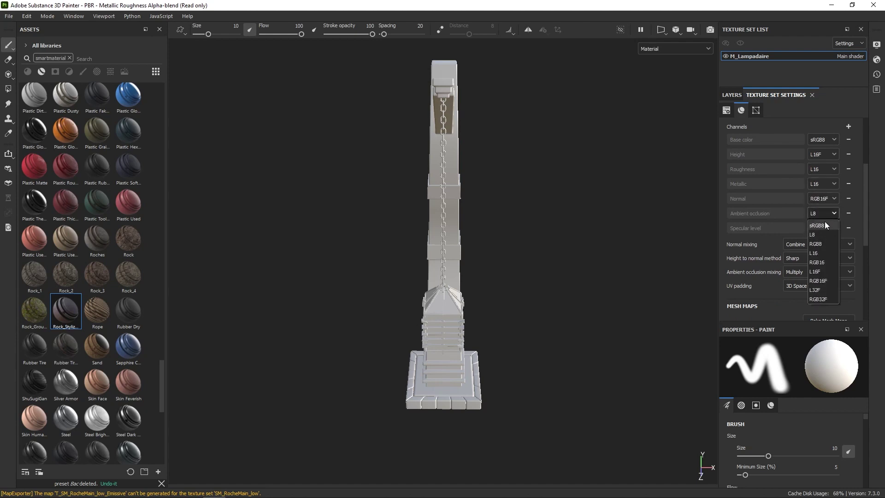
click(821, 252)
click(825, 227)
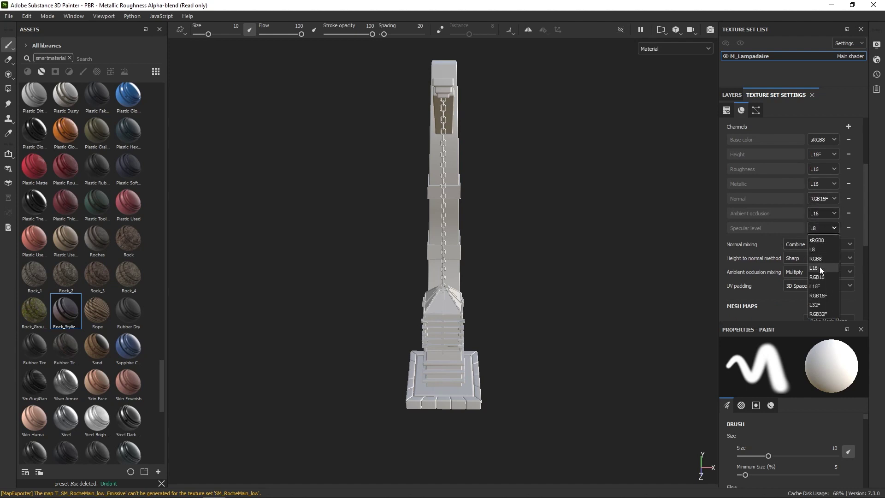
click(819, 267)
Set the mesh map baking output size to 1024 and exclude the ID map.
scroll(863, 213, down, 5)
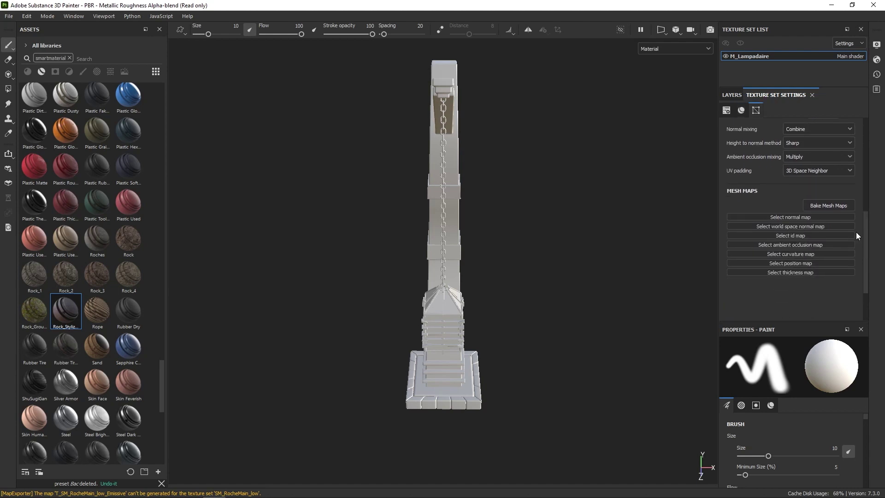
click(828, 206)
click(440, 129)
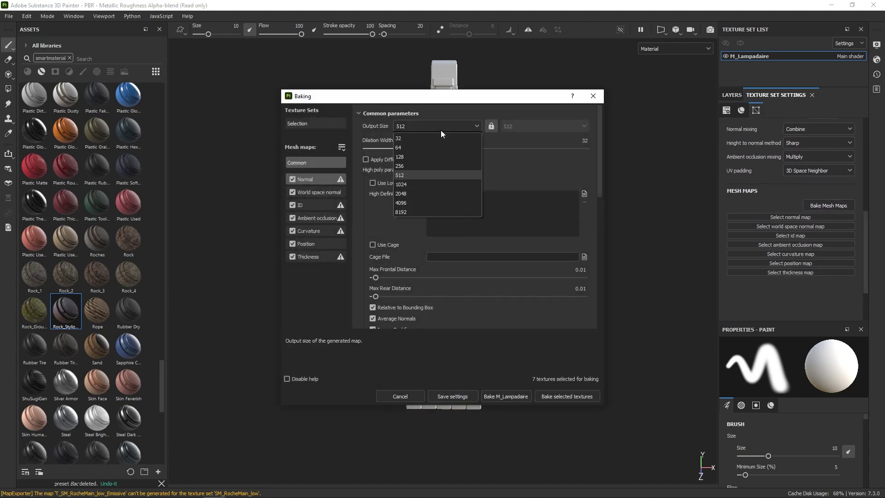
click(414, 183)
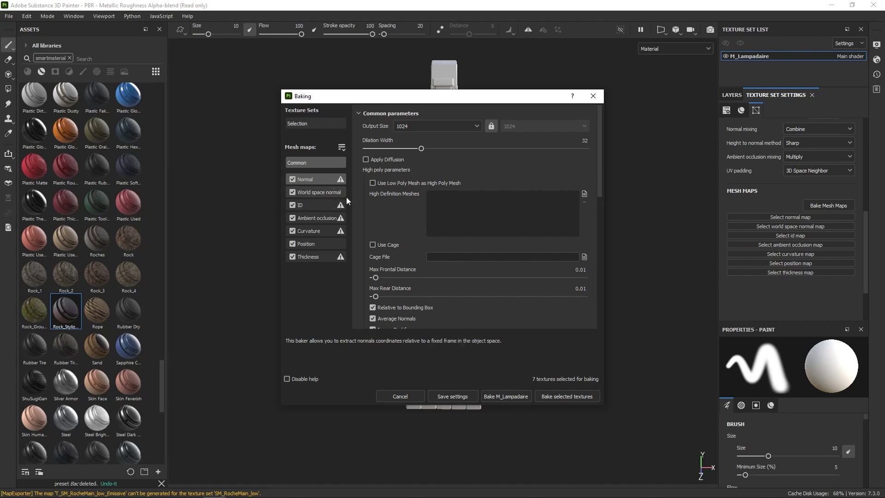
click(292, 205)
Load SM_LampadaireSubstance_high.fbx as the high definition mesh and bake the selected mesh maps.
click(583, 195)
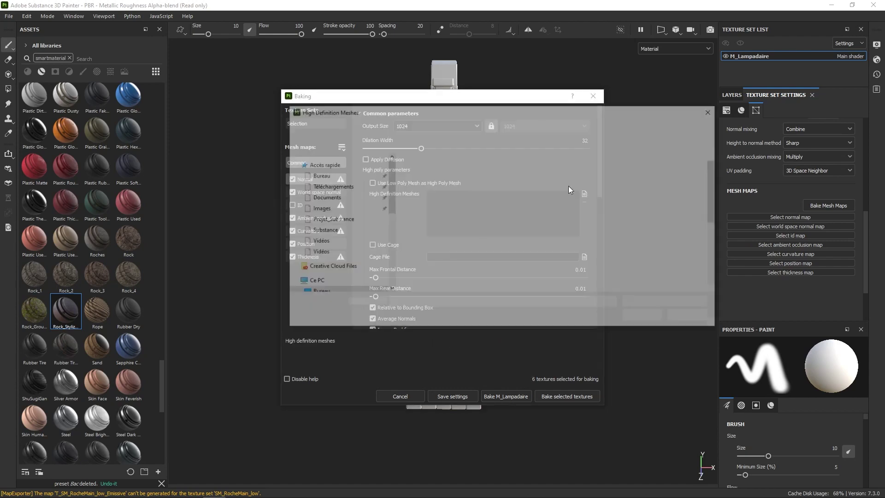
scroll(455, 253, down, 1)
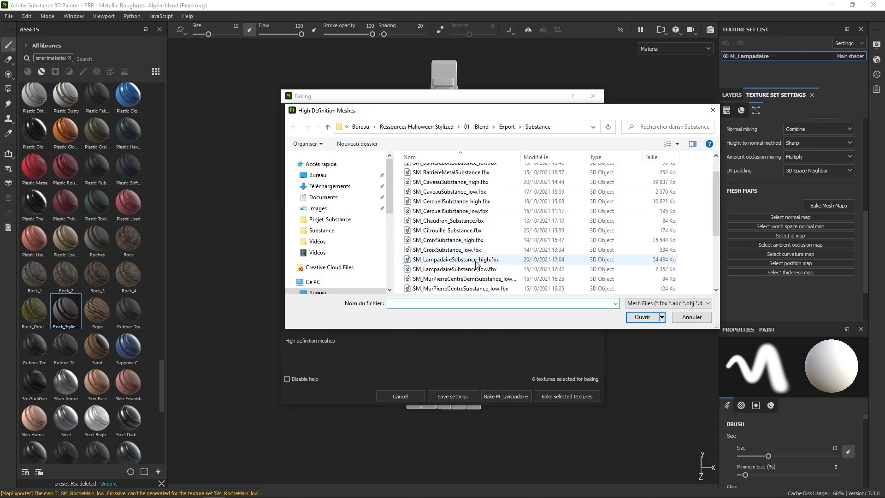
click(461, 259)
click(642, 317)
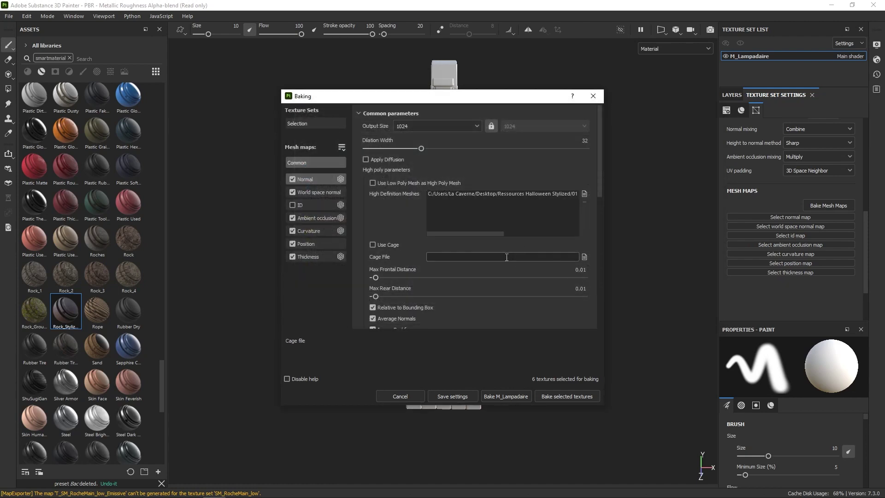
click(574, 396)
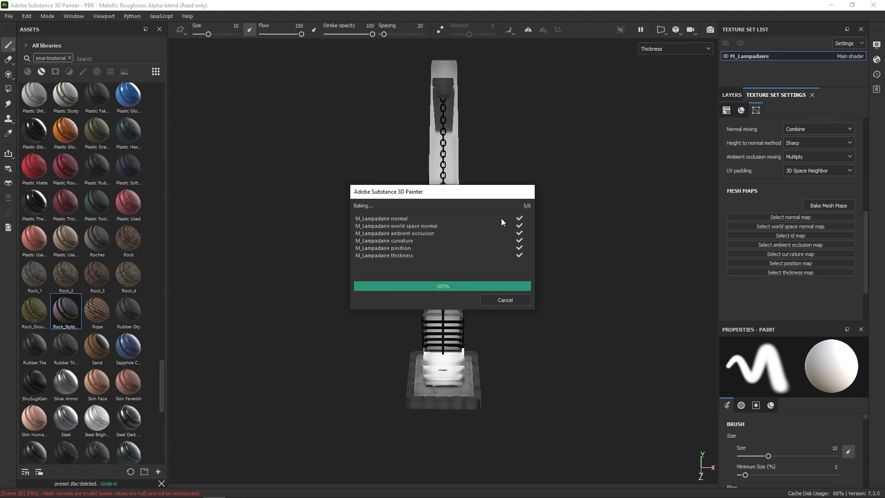
click(505, 300)
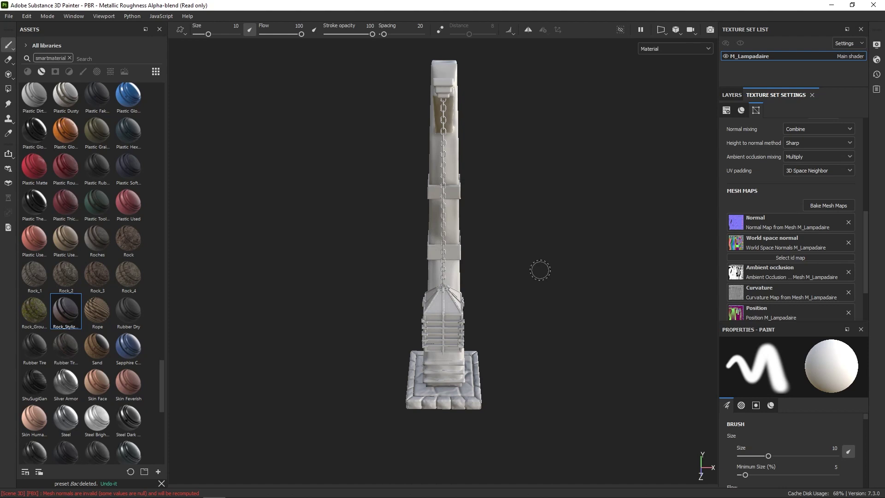
Rebake the mesh maps with Max Frontal Distance and Max Rear Distance both set to 0.02.
mouse_move(528, 272)
alt+mouse_down()
mouse_move(426, 231)
mouse_move(587, 262)
mouse_move(401, 247)
mouse_move(374, 224)
mouse_move(290, 233)
mouse_move(505, 322)
alt+mouse_up()
scroll(506, 323, up, 5)
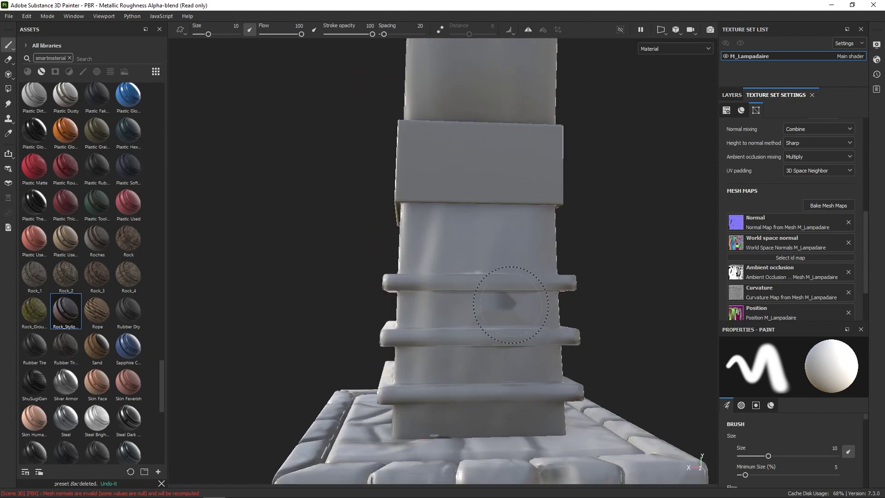
alt+drag(573, 316, 439, 343)
scroll(466, 342, down, 1)
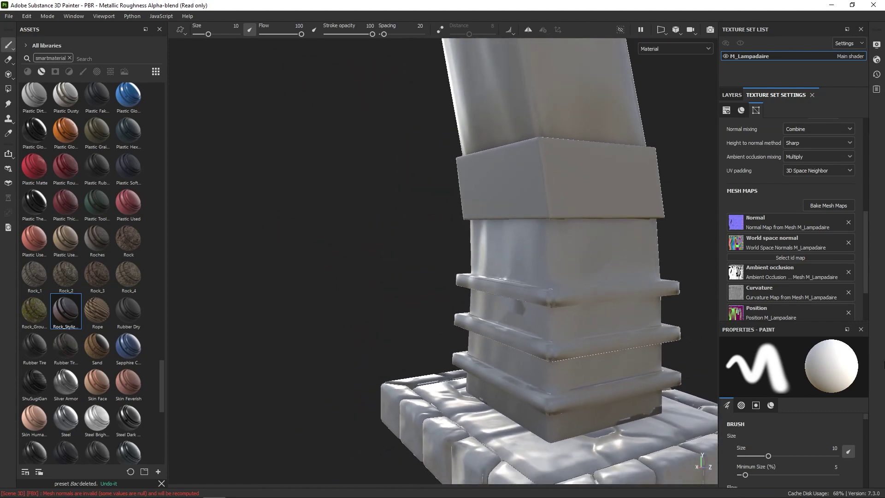
scroll(820, 314, down, 2)
scroll(830, 297, up, 3)
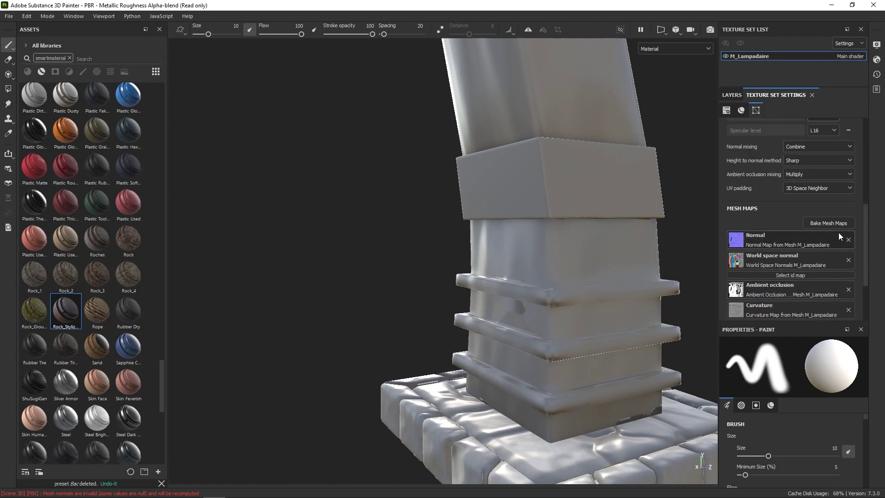
click(834, 224)
click(580, 269)
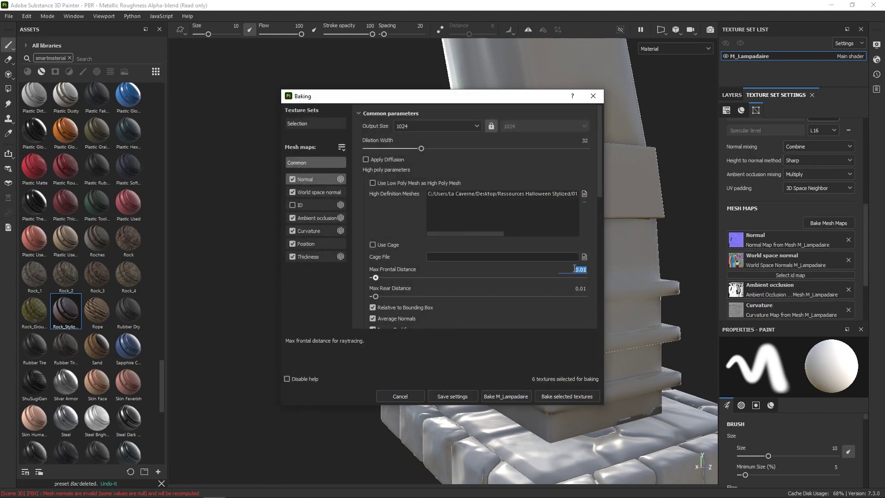
text(0.)
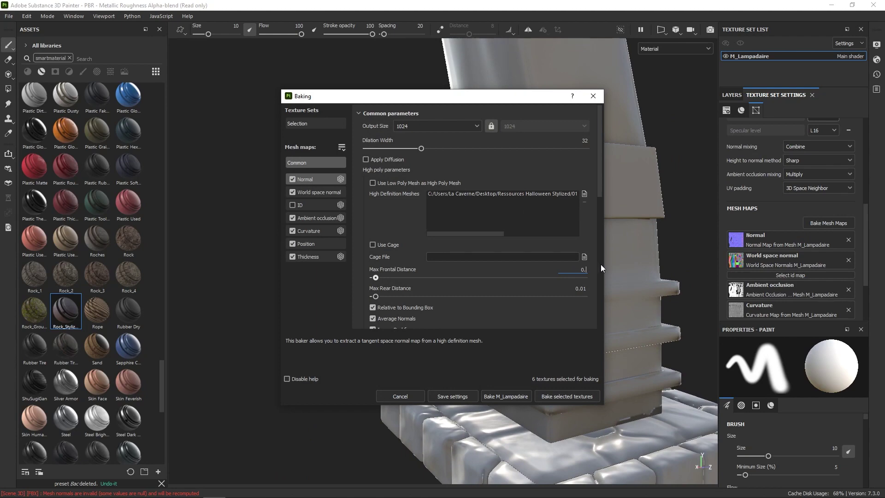
text(02)
click(580, 288)
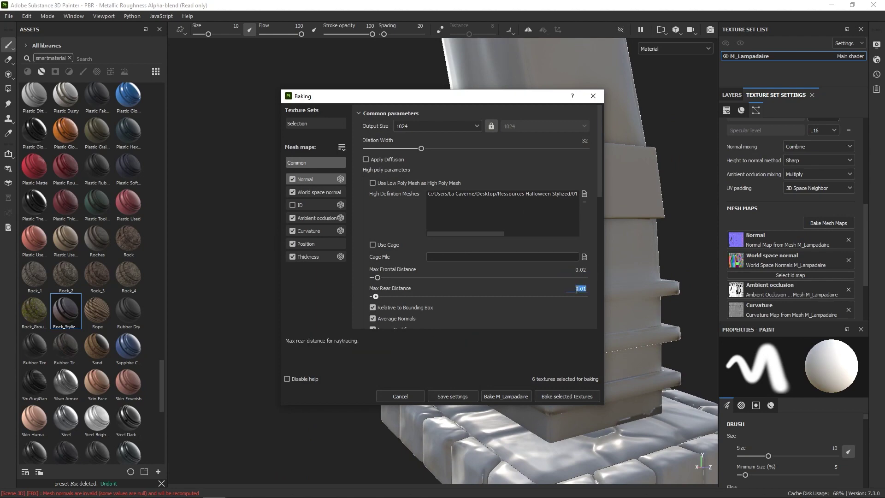
text(0.)
click(579, 392)
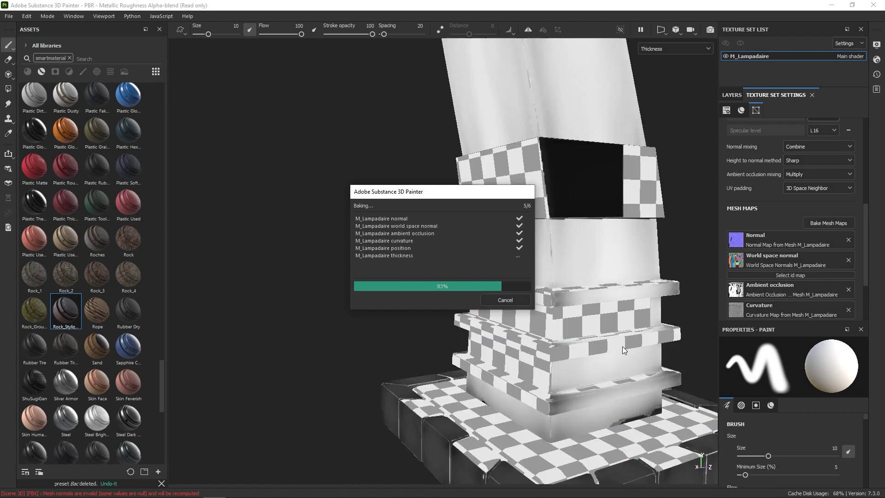
click(507, 301)
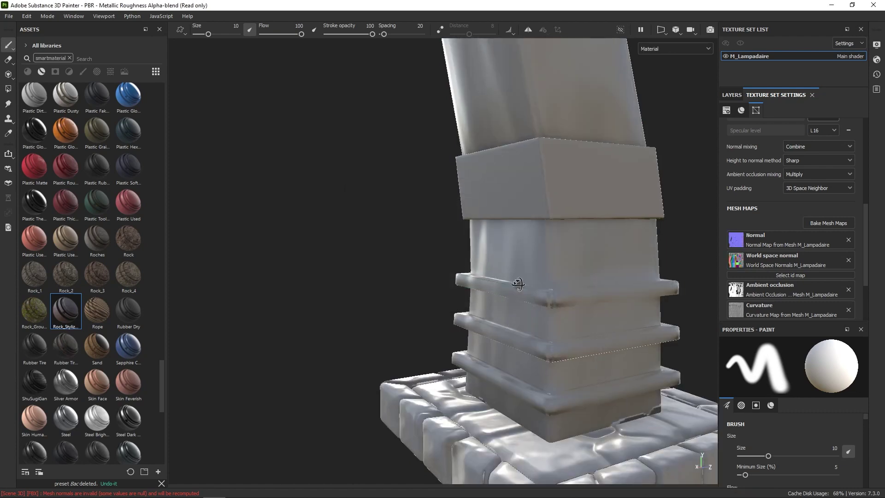
Examine the baked normals on the lamppost from its stone base up to the top of the post.
alt+drag(506, 300, 543, 278)
alt+right_drag(544, 278, 482, 193)
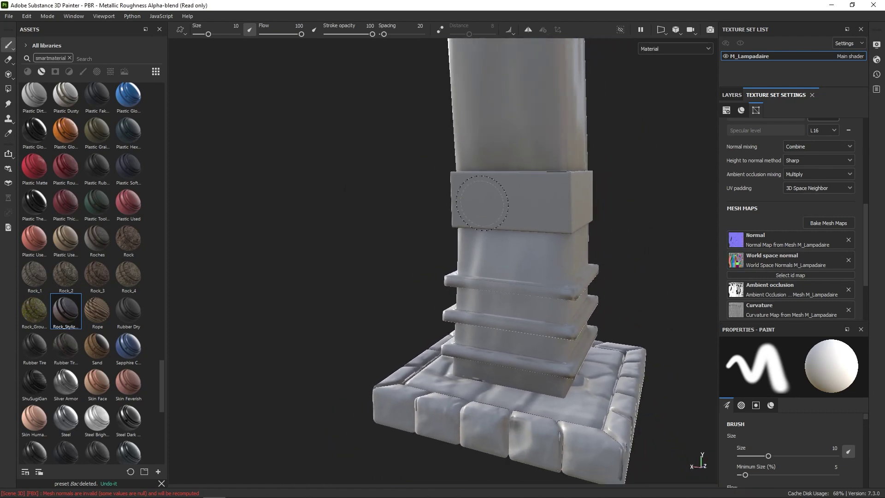
alt+drag(482, 194, 664, 219)
alt+middle_drag(456, 253, 468, 331)
scroll(465, 313, up, 1)
scroll(464, 298, down, 5)
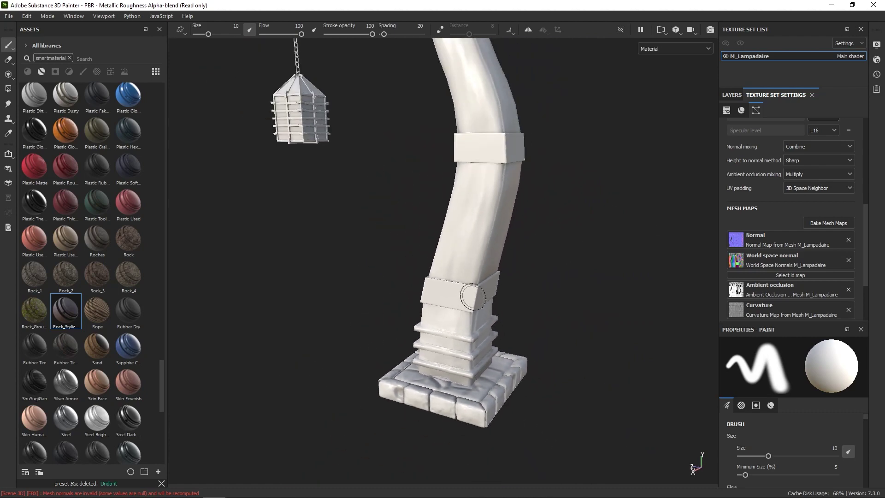
alt+middle_drag(457, 234, 447, 383)
alt+middle_drag(426, 282, 430, 429)
alt+drag(440, 364, 599, 339)
alt+middle_drag(606, 343, 601, 281)
Set the baking output size to 4096 and the ambient occlusion Min Occluder Distance to 0.0015.
scroll(809, 263, down, 3)
scroll(808, 261, up, 3)
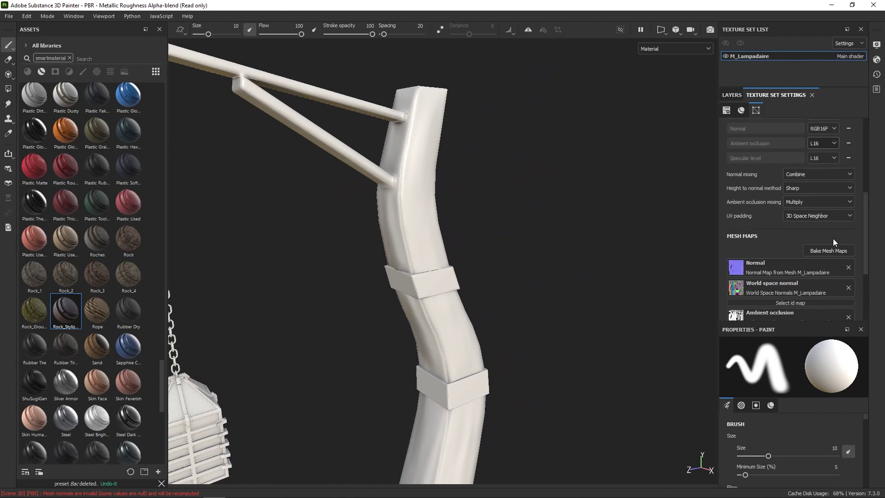
click(829, 249)
click(464, 126)
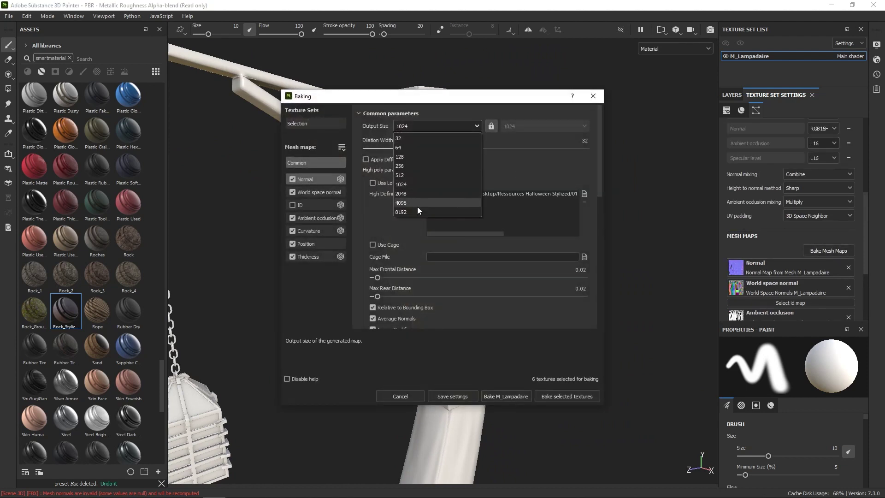
click(416, 208)
scroll(408, 161, down, 10)
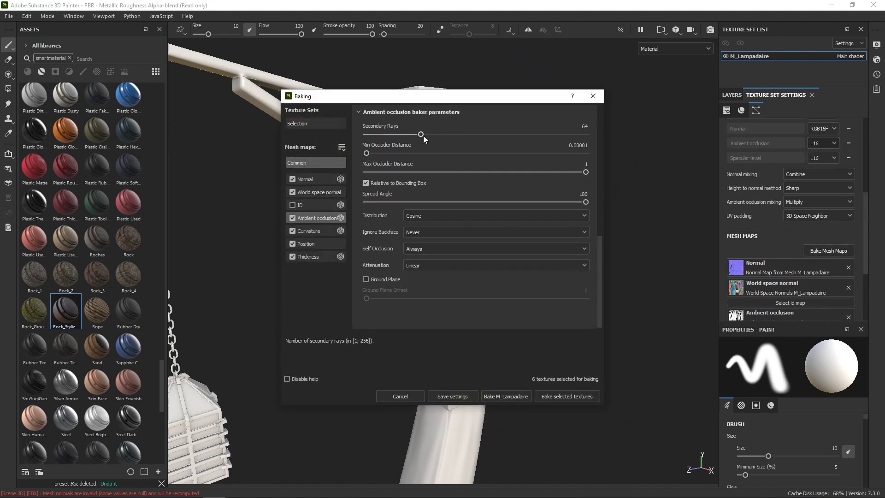
drag(438, 153, 398, 153)
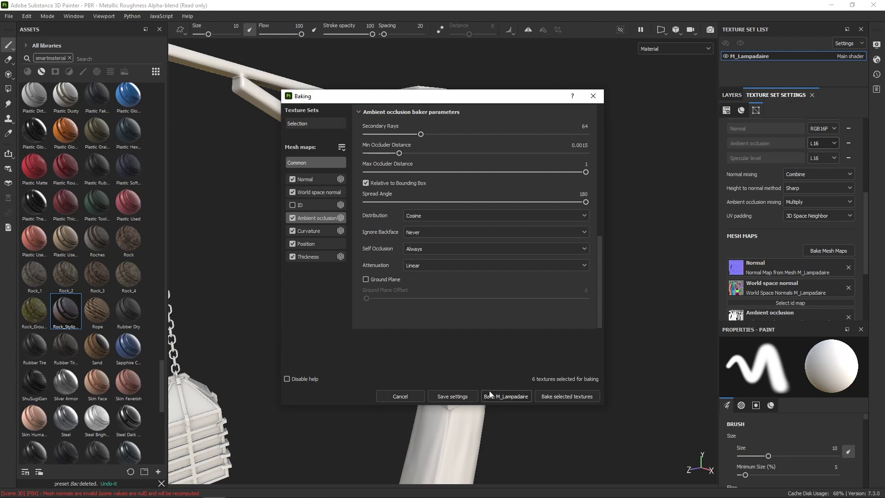
Bake the selected mesh maps with the new settings and display the layer stack of the texture set.
click(567, 395)
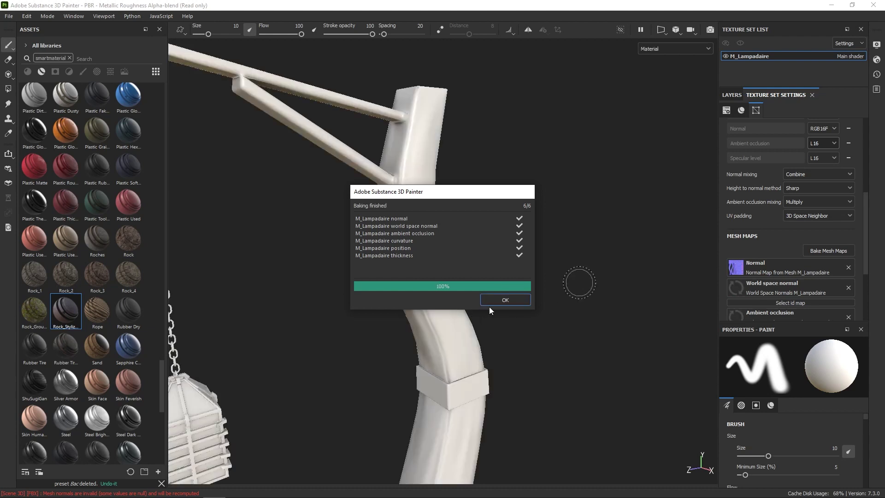
click(499, 302)
scroll(788, 173, down, 1)
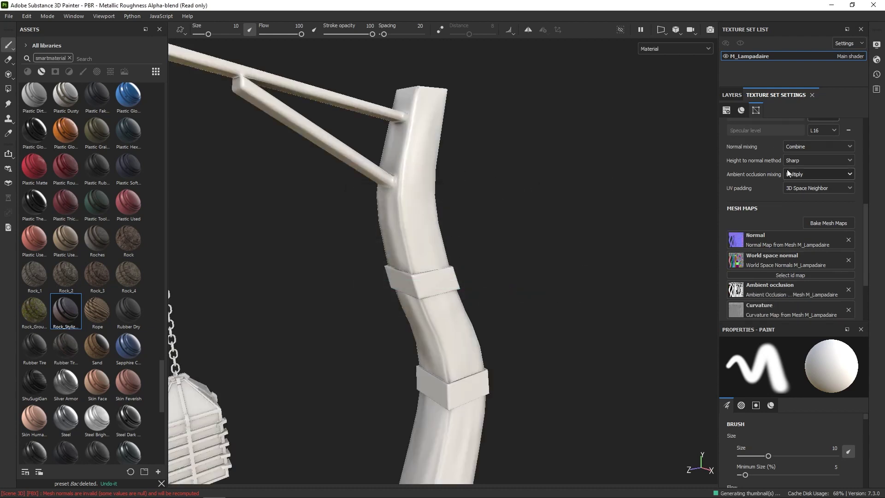
scroll(786, 175, up, 5)
click(731, 95)
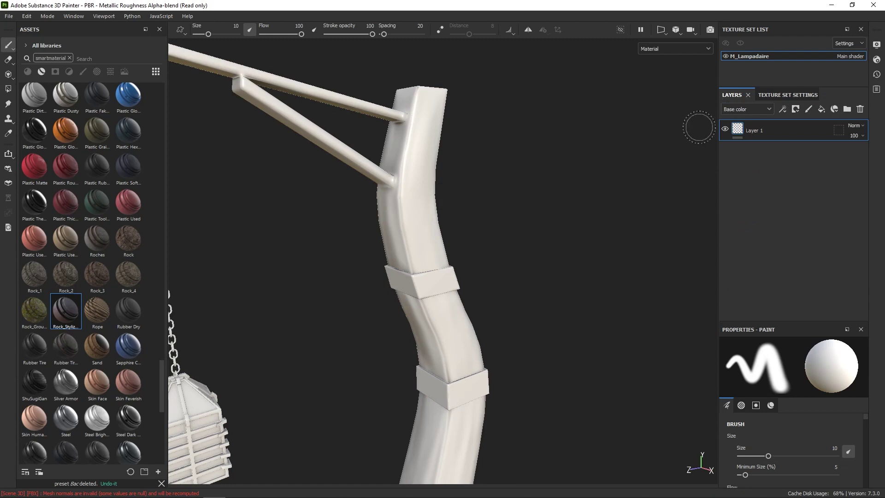
Delete the default Layer 1 and add the Rock_Stylized_1 smart material with a black mask.
click(860, 109)
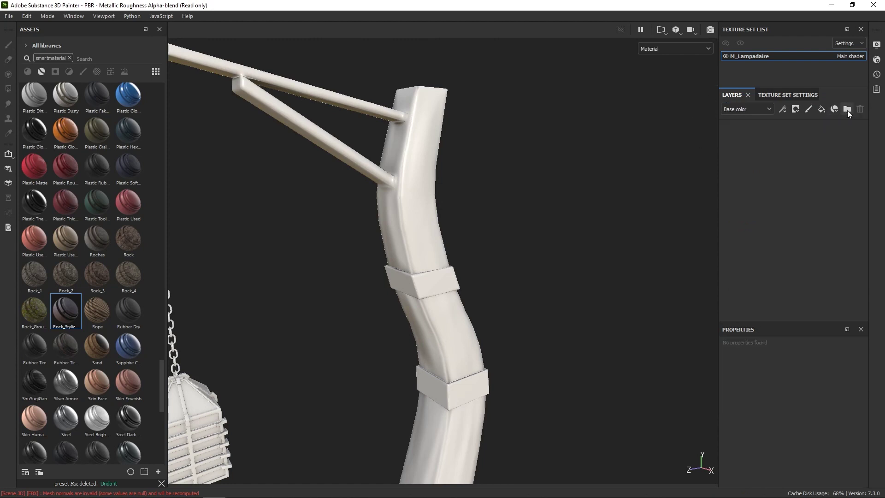
click(847, 109)
click(860, 109)
drag(65, 312, 727, 169)
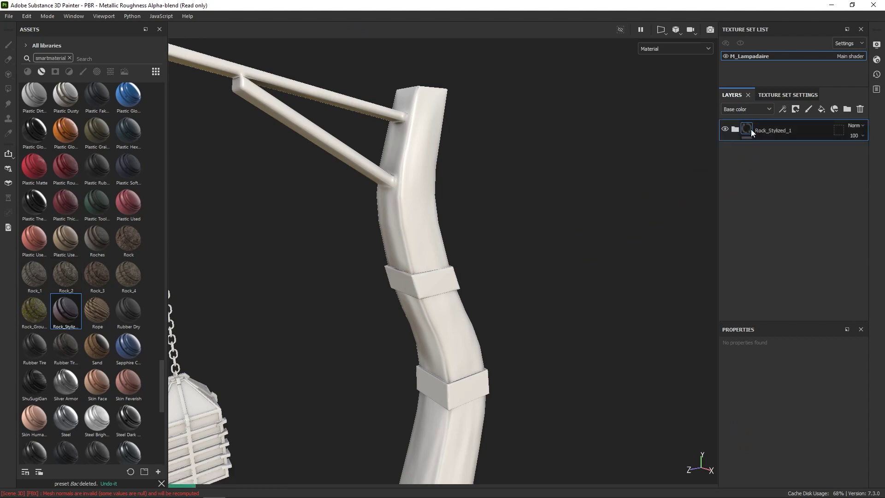
right_click(750, 129)
click(793, 145)
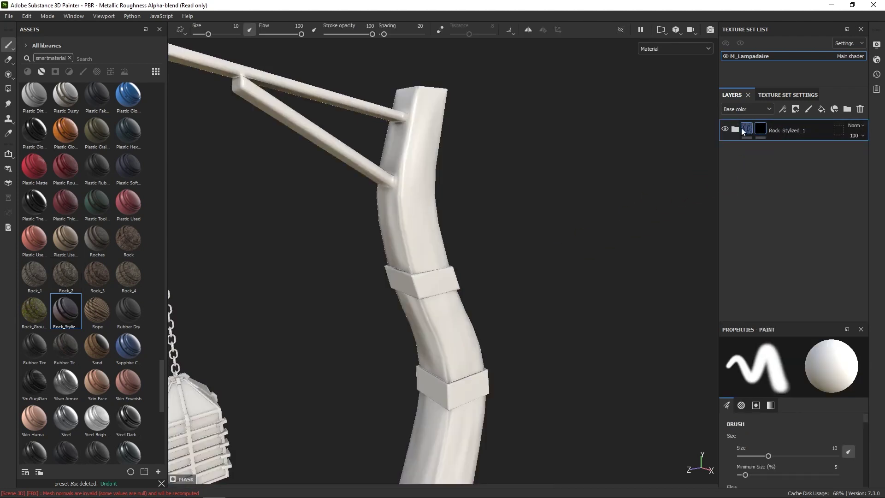
Reveal the Rock_Stylized_1 material on the stone base blocks by mesh-filling its mask with Polygon Fill.
scroll(500, 219, down, 3)
alt+middle_drag(484, 337, 493, 141)
alt+middle_drag(525, 296, 503, 207)
scroll(482, 279, up, 1)
scroll(482, 280, up, 3)
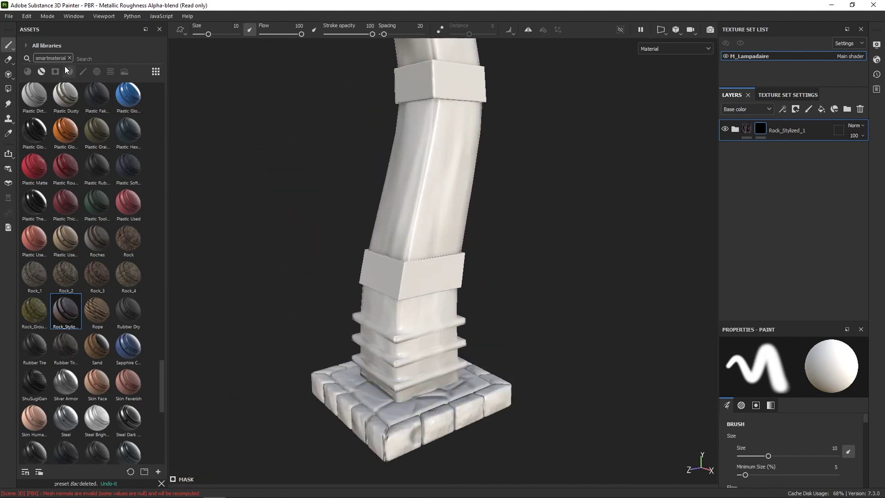
click(8, 73)
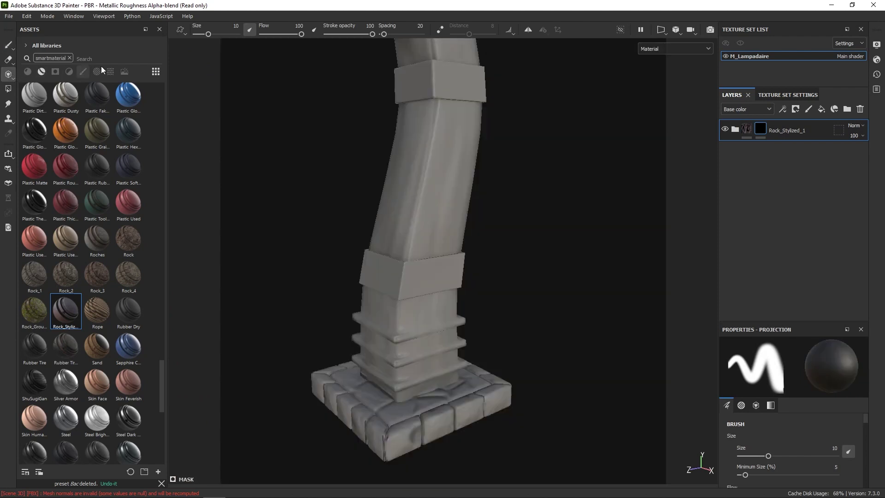
click(8, 88)
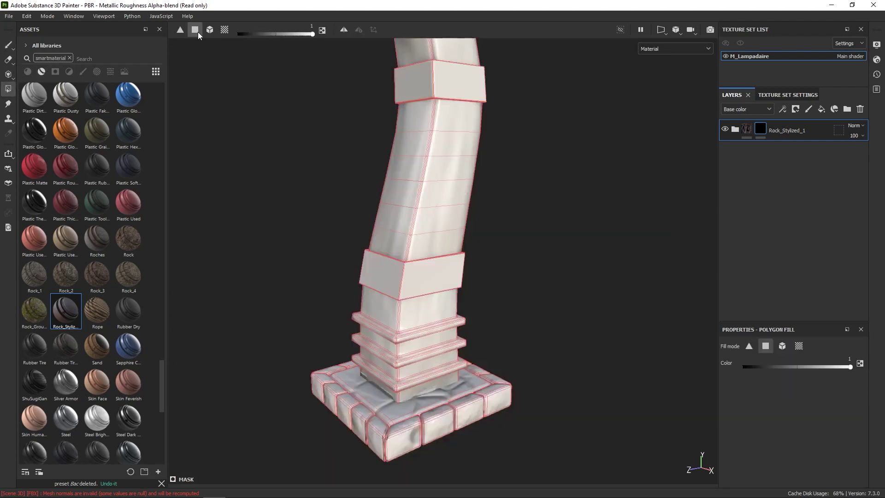
click(212, 32)
alt+middle_drag(440, 253, 453, 193)
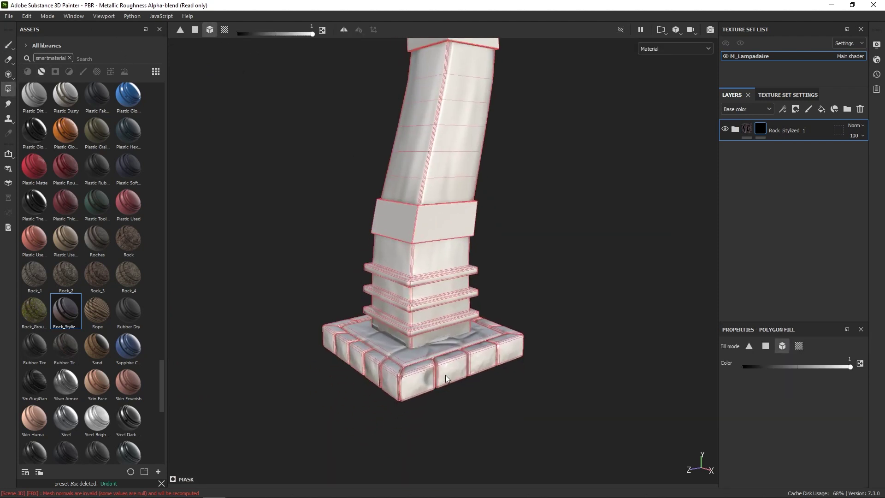
drag(444, 374, 362, 403)
alt+drag(424, 356, 519, 330)
click(9, 45)
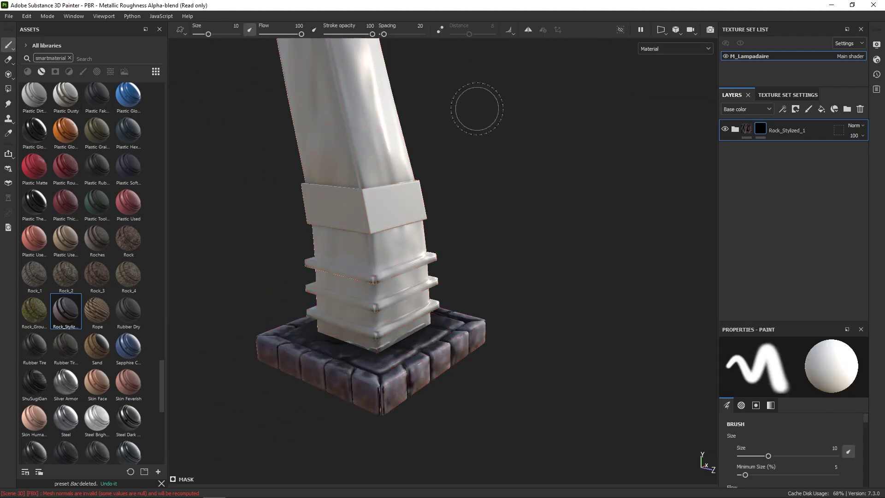
Add the Bois_Stylized smart material below Rock_Stylized_1 and give it a black mask.
scroll(98, 256, up, 15)
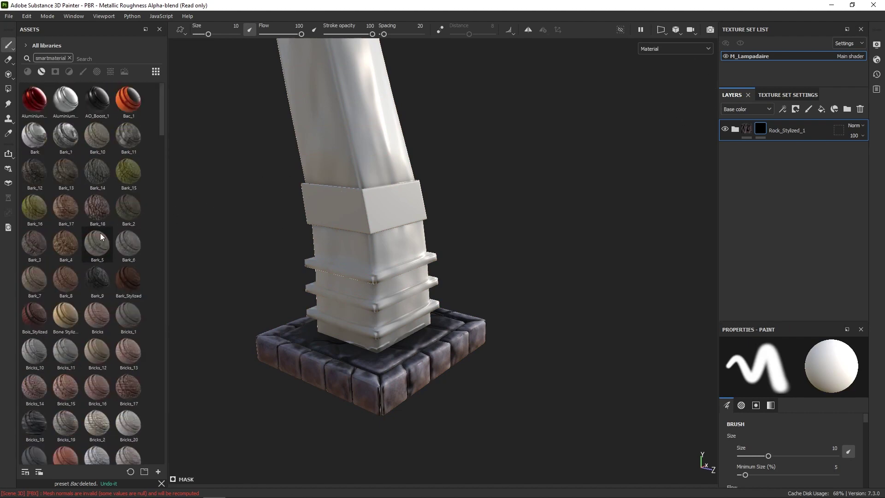
drag(43, 314, 747, 164)
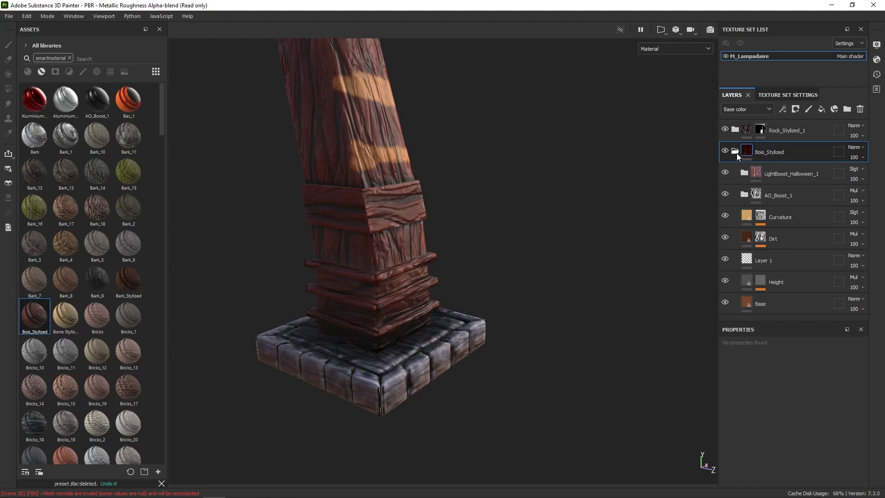
right_click(772, 162)
click(783, 169)
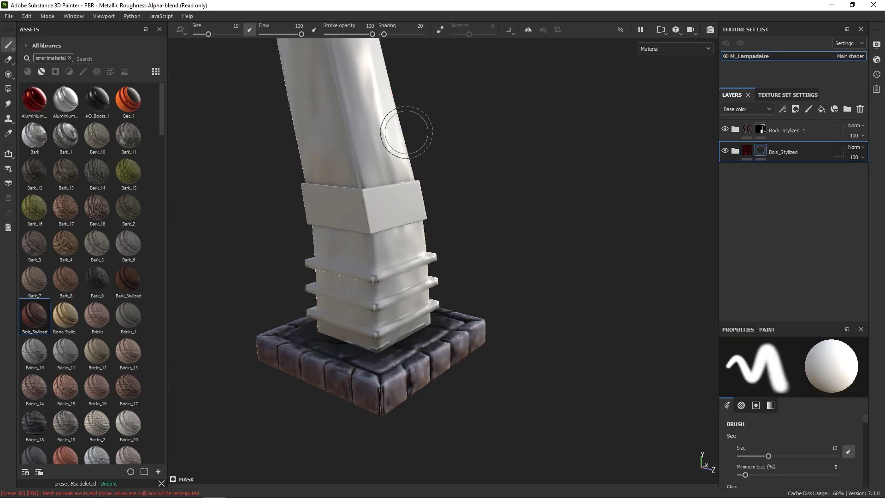
Mesh-fill the Bois_Stylized mask on the curved post so the wood covers it between the straps.
click(8, 89)
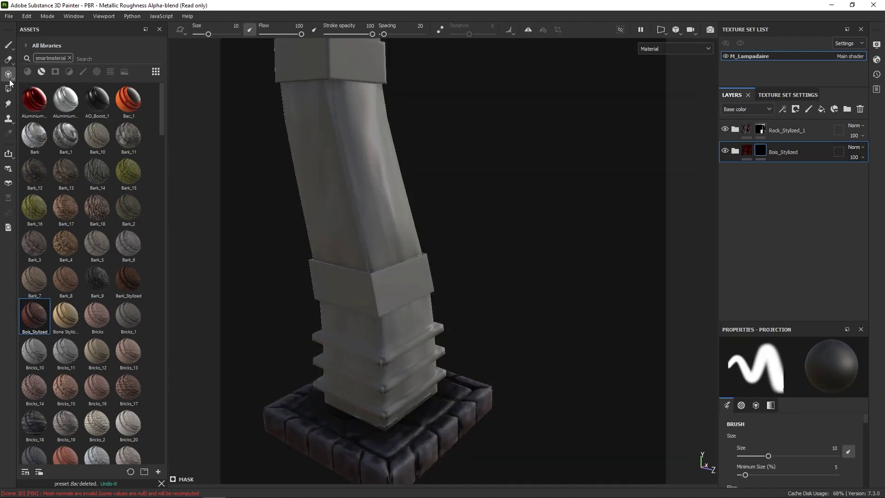
drag(430, 120, 337, 157)
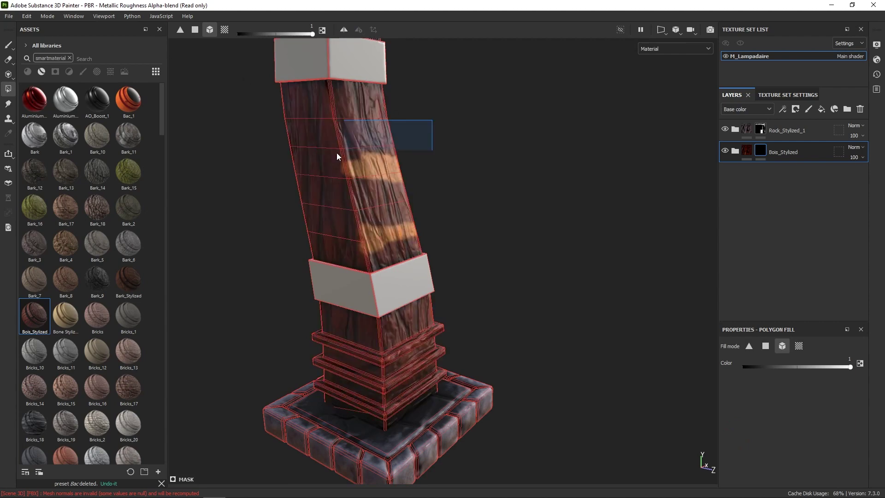
alt+drag(431, 148, 411, 311)
alt+drag(442, 272, 686, 220)
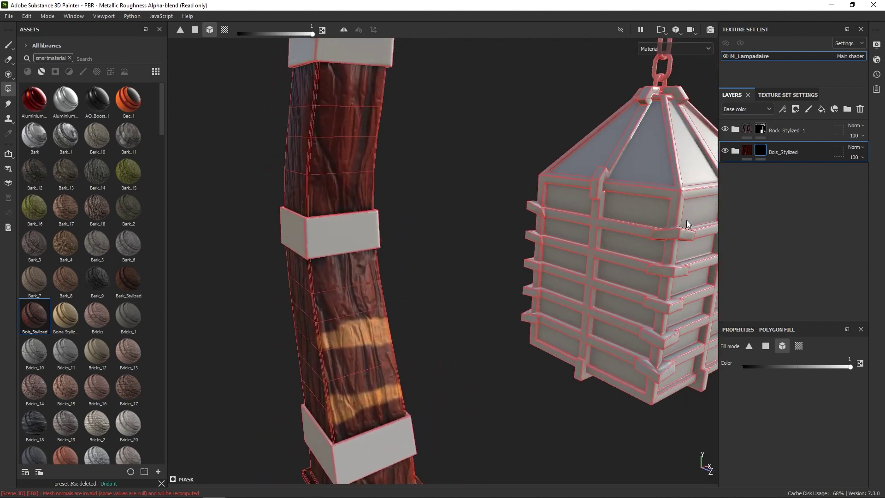
Delete the painted Layer 1 inside the Bois_Stylized folder and activate the folder's mask for polygon filling.
click(735, 151)
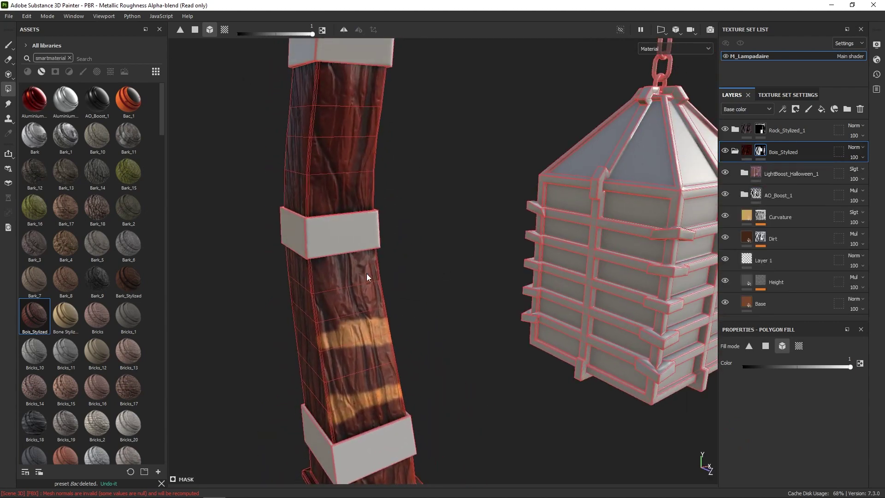
click(781, 263)
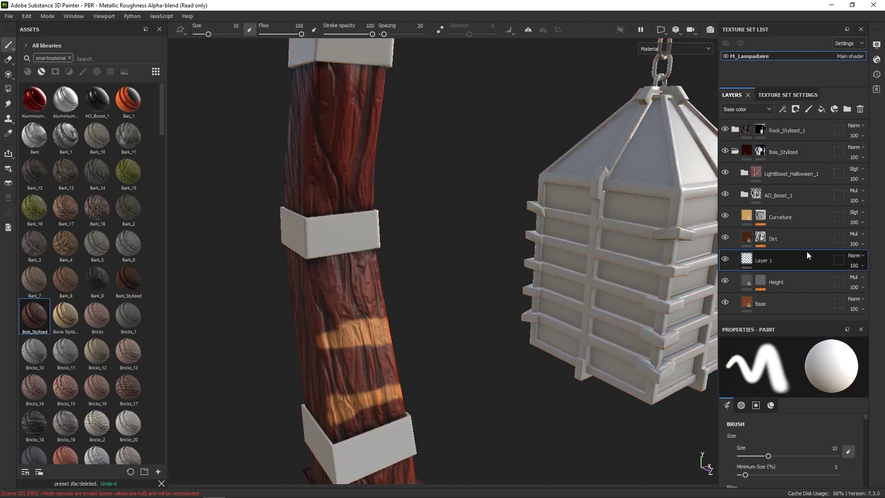
click(861, 110)
mouse_move(464, 194)
alt+mouse_down()
mouse_move(461, 141)
mouse_move(466, 231)
mouse_move(481, 92)
mouse_move(478, 224)
alt+mouse_up()
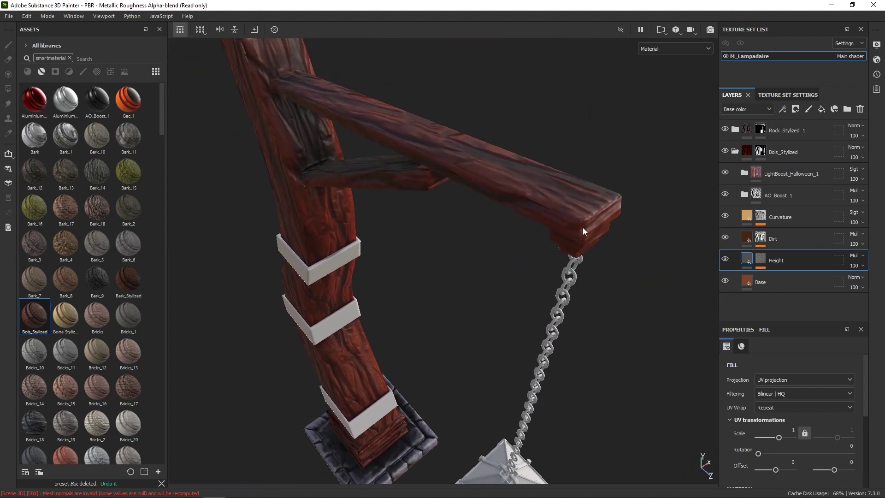
alt+drag(537, 236, 565, 169)
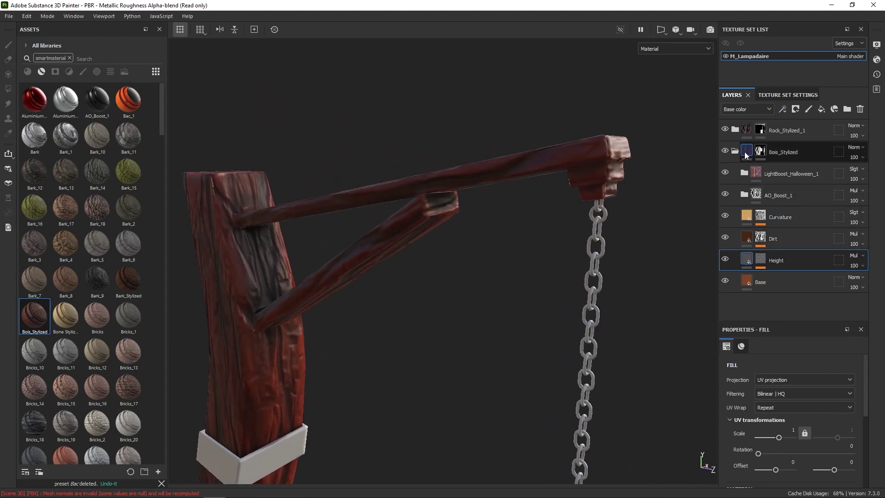
click(758, 154)
key(4)
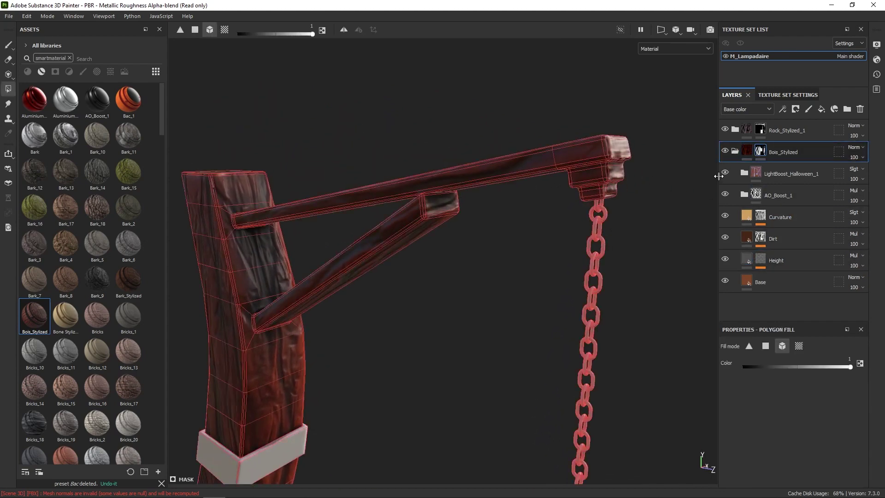
right_click(757, 158)
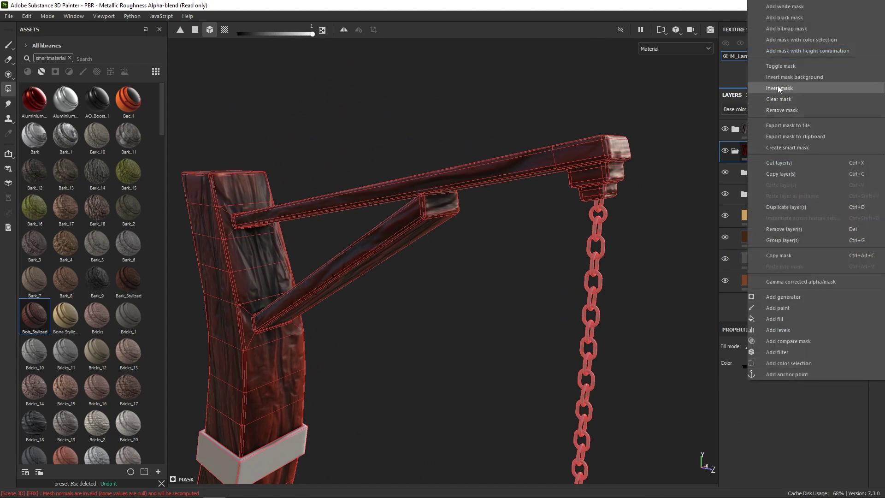
click(539, 101)
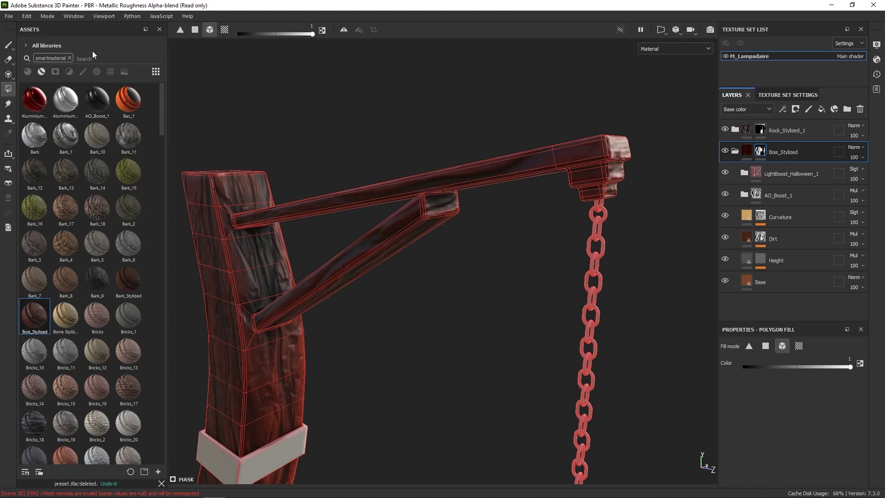
Remove the bottom tier of the stepped block under the beam's end from the wood mask, using face fill with colour 0.
click(197, 32)
alt+drag(551, 187, 524, 185)
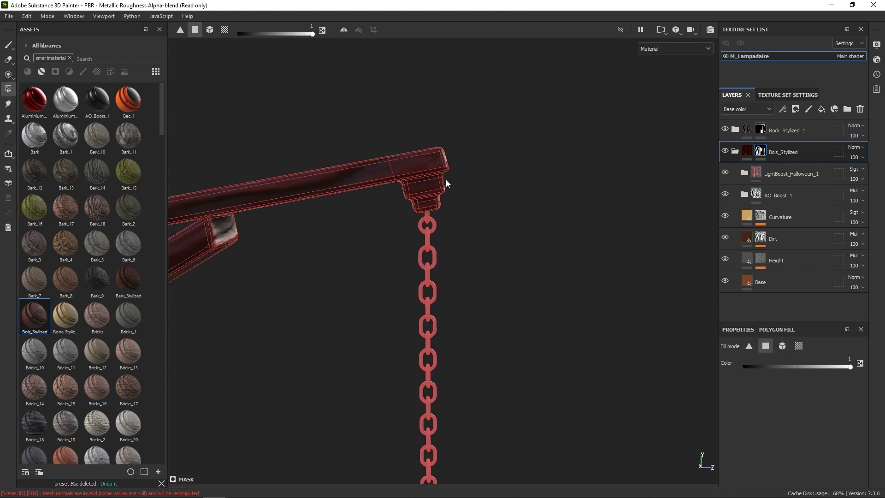
scroll(446, 181, up, 4)
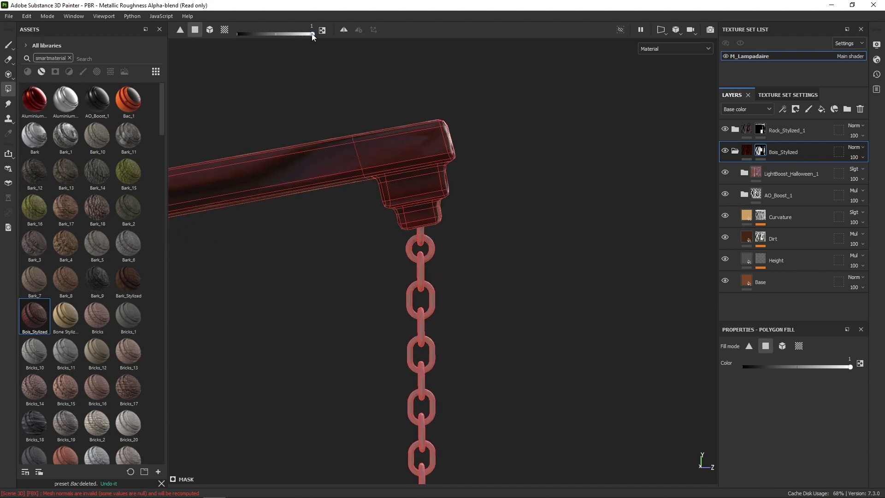
drag(457, 189, 372, 240)
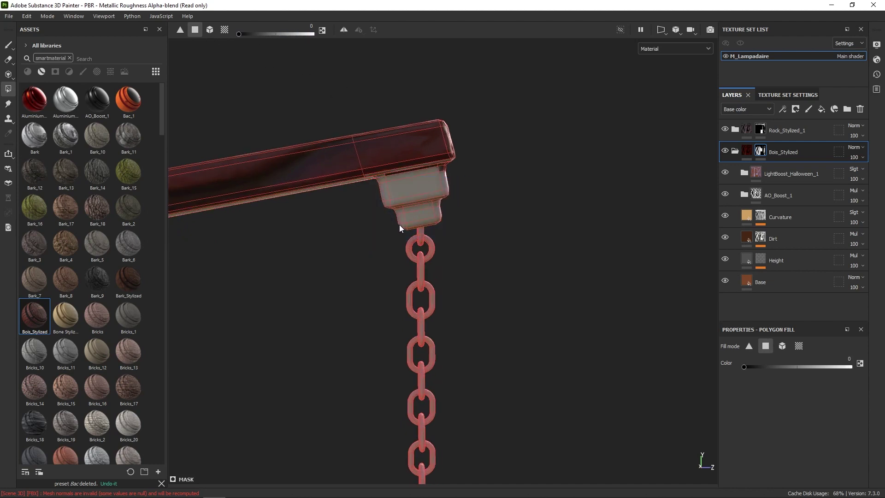
key(ctrl+z)
drag(373, 203, 490, 255)
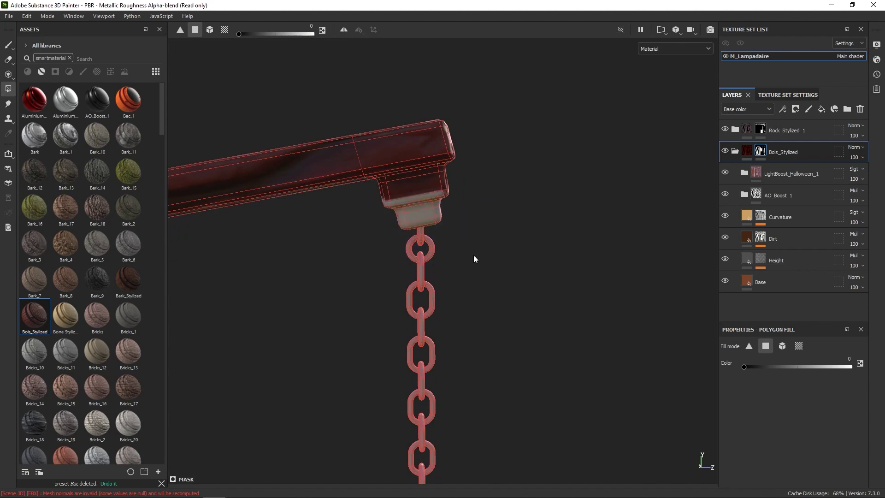
Remove the upper tier of the stepped block from the wood mask, including its neck, side and end faces.
scroll(473, 256, up, 3)
click(379, 169)
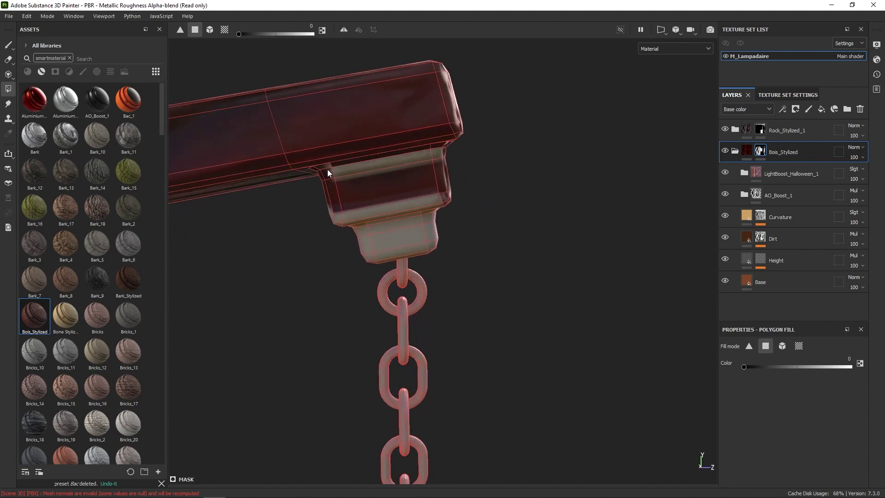
click(324, 203)
drag(324, 206, 539, 172)
drag(461, 175, 314, 261)
key(ctrl+z)
drag(321, 210, 521, 212)
drag(479, 182, 434, 187)
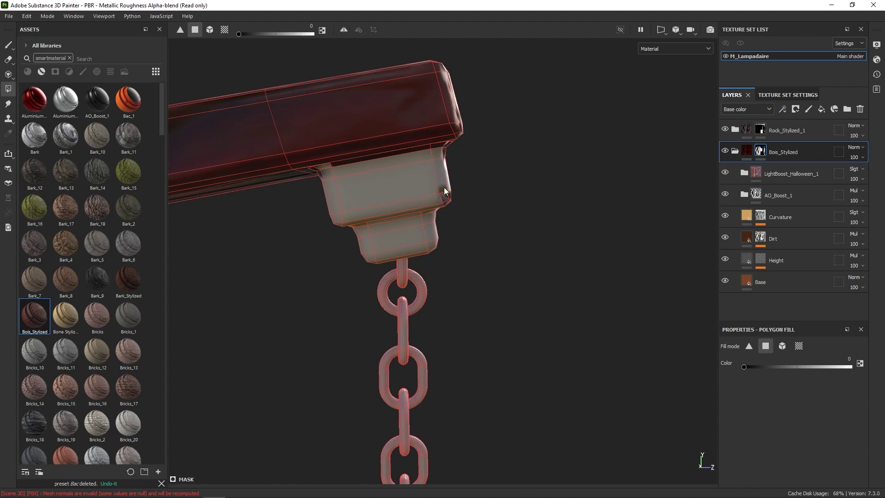
alt+drag(500, 208, 429, 165)
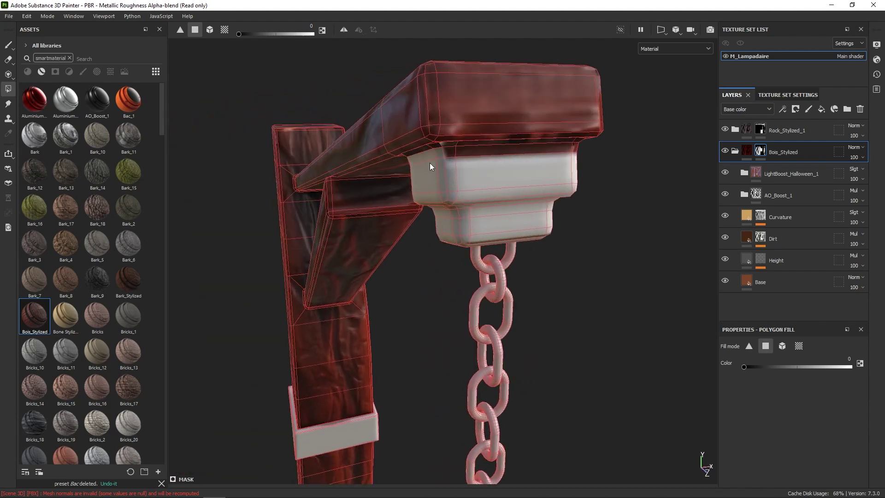
click(561, 149)
alt+drag(576, 152, 506, 151)
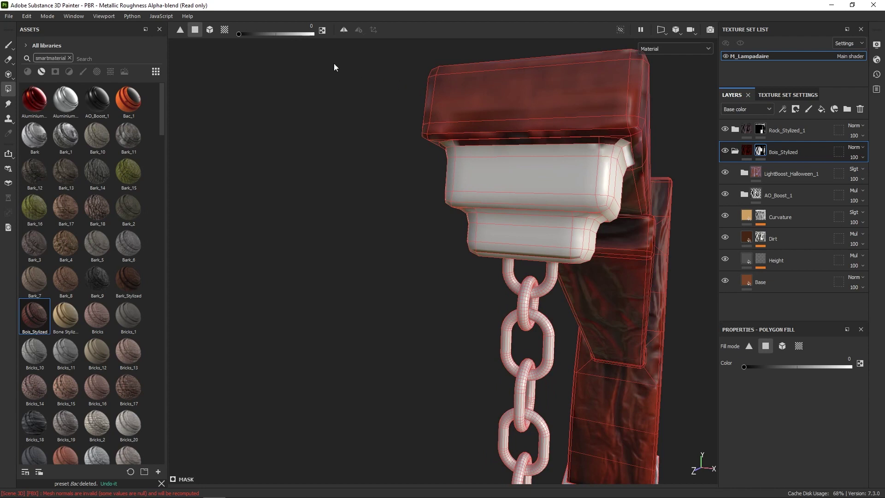
Set the fill colour to 1 and refill the stepped block's upper tier in the wood mask using UV chunk fill.
alt+drag(403, 46, 447, 138)
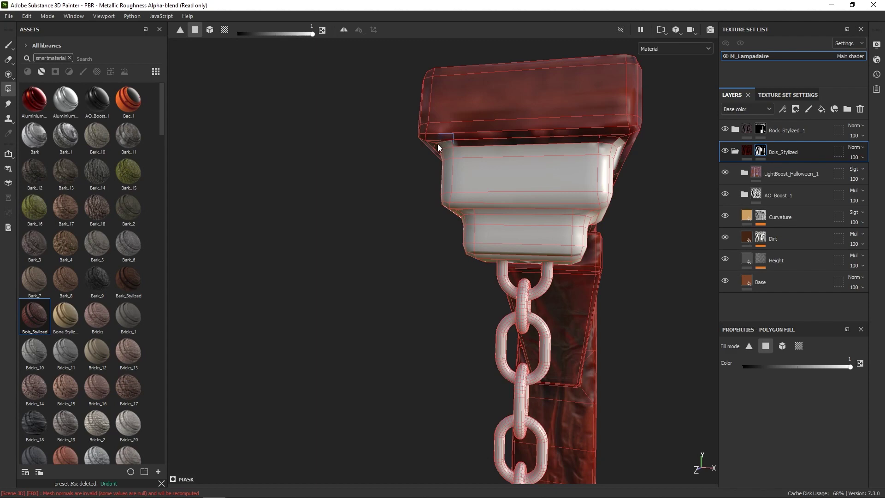
click(225, 31)
alt+drag(526, 140, 208, 170)
click(461, 225)
alt+drag(523, 231, 533, 202)
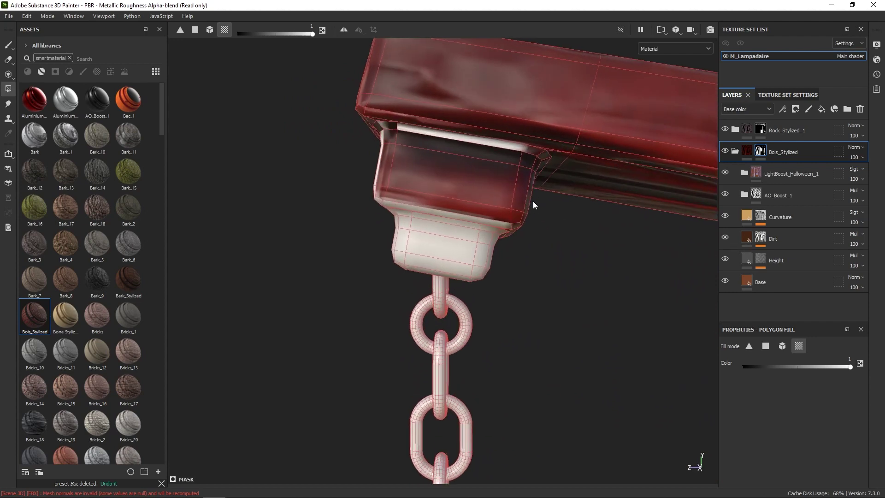
click(535, 153)
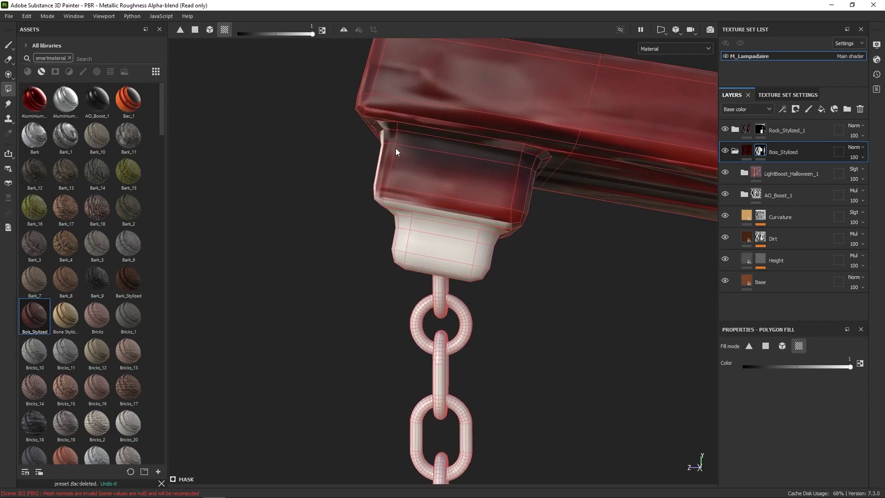
alt+drag(395, 148, 387, 123)
click(379, 128)
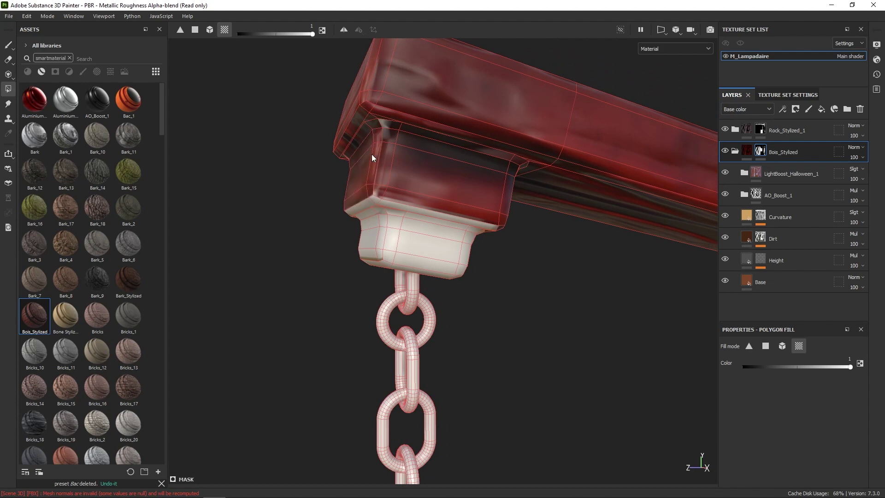
Refill the stepped block's bottom tier in the wood mask using UV chunk fill.
click(403, 234)
click(399, 206)
drag(529, 211, 300, 304)
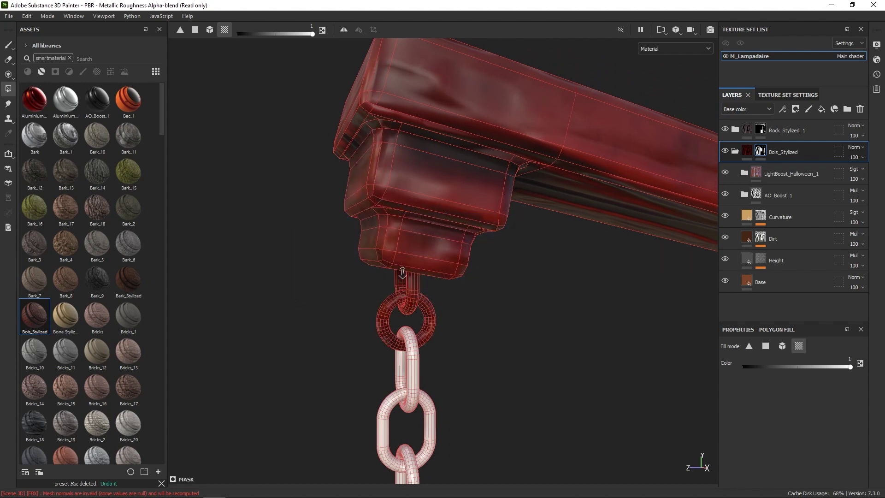
alt+drag(404, 281, 249, 70)
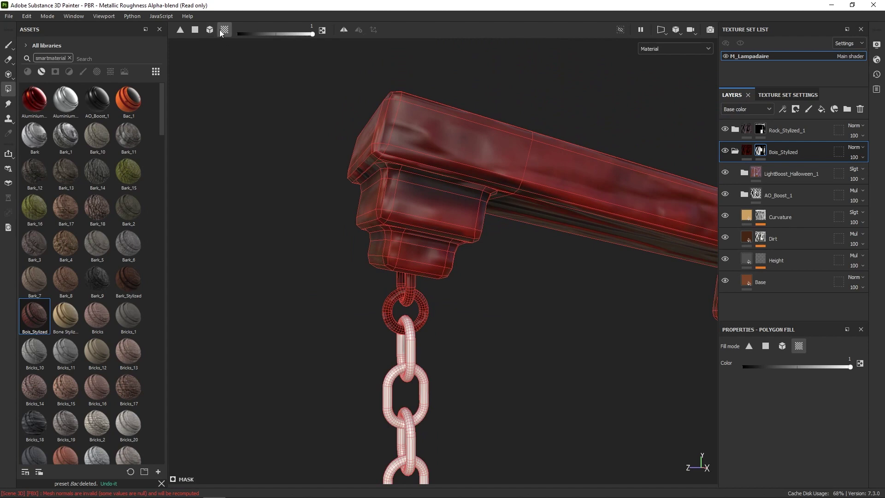
Remove the chain's top links from the wood mask using UV chunk fill with colour 0.
drag(284, 33, 192, 39)
drag(454, 292, 359, 361)
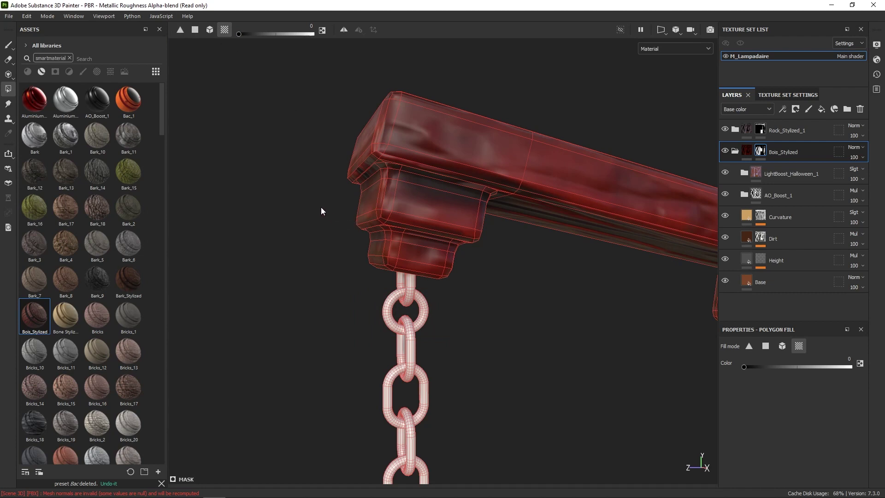
alt+drag(319, 208, 273, 193)
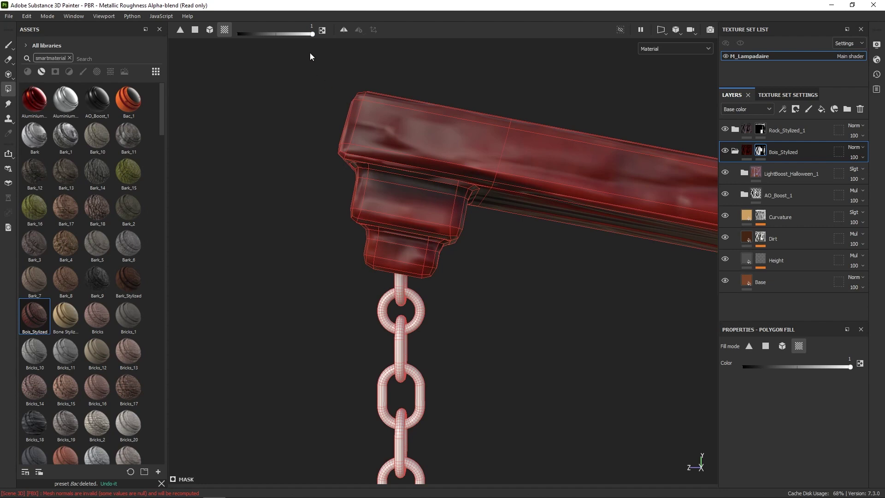
Remove the stepped block's side and bottom faces from the wood mask using UV chunk fill with colour 0.
drag(308, 36, 208, 32)
click(418, 239)
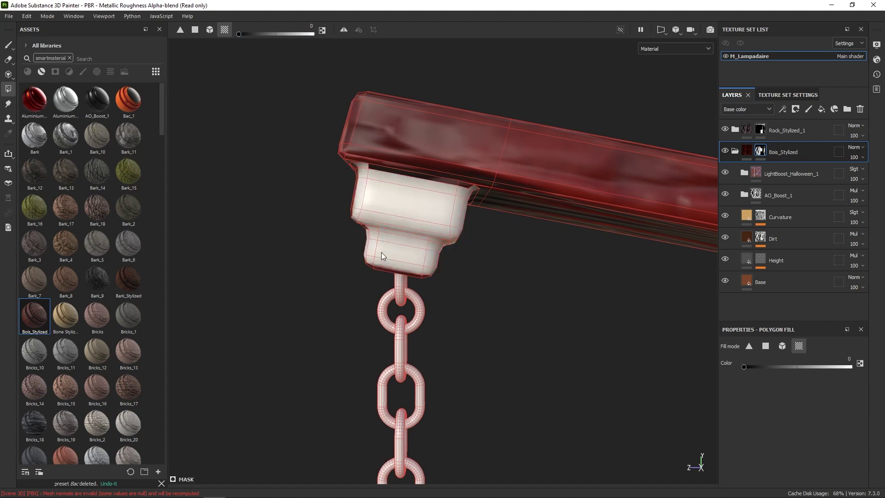
alt+drag(396, 200, 408, 139)
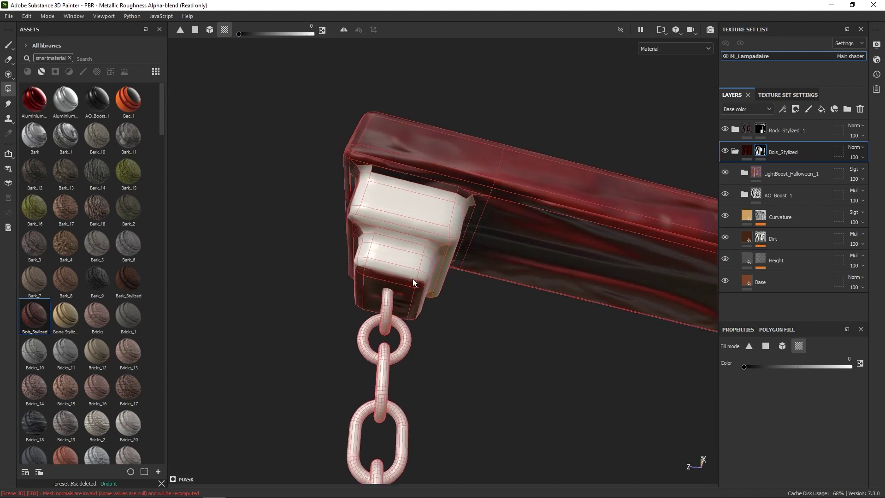
click(416, 290)
click(443, 186)
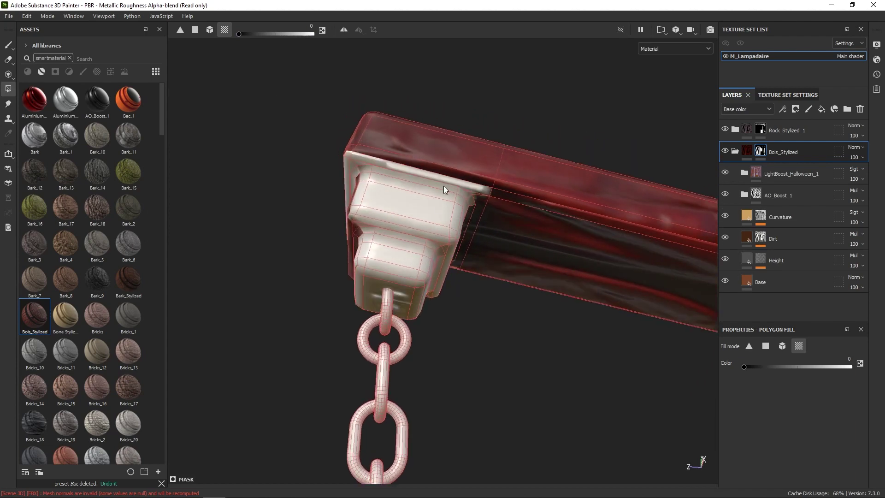
key(ctrl+z)
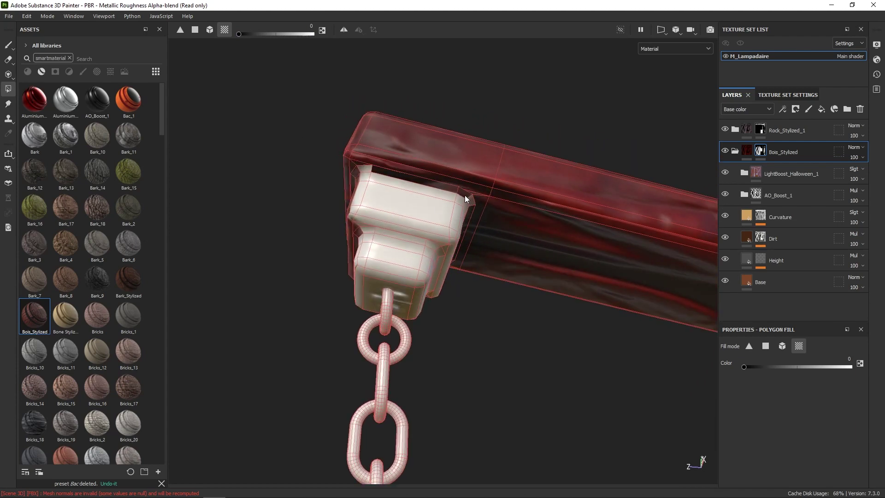
click(465, 195)
key(ctrl+z)
Remove the neck faces between the stepped block and the beam from the wood mask using polygon fill.
click(195, 29)
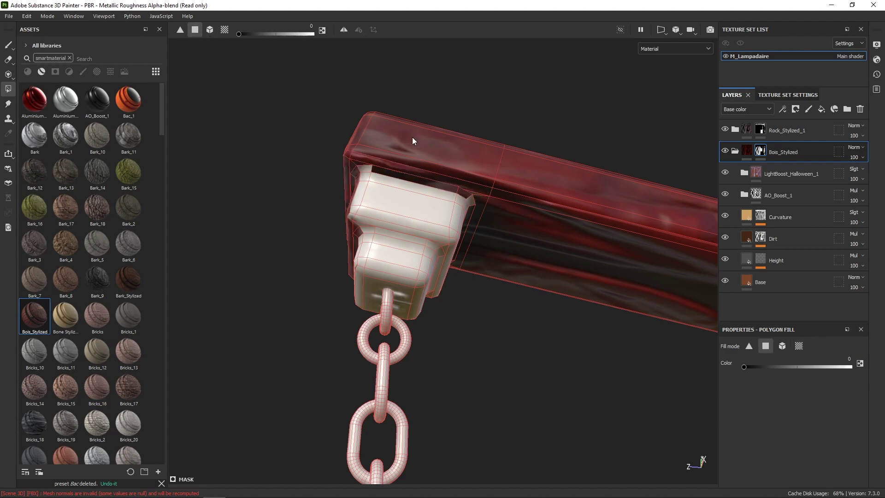
click(436, 185)
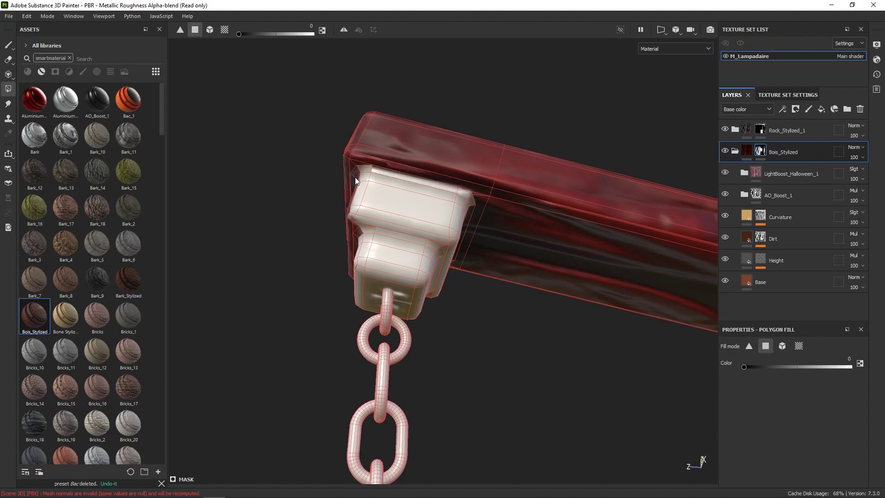
alt+drag(354, 177, 356, 167)
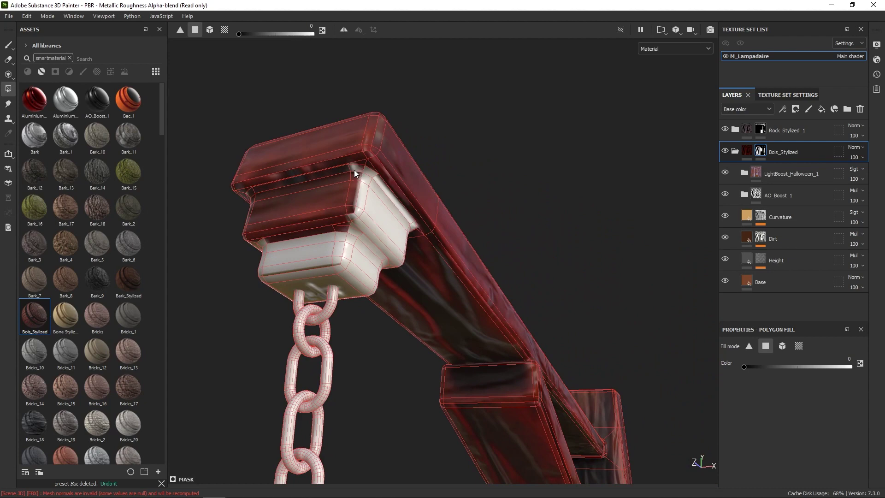
Remove the end faces of the stepped block's upper tier from the wood mask using UV chunk fill.
click(223, 32)
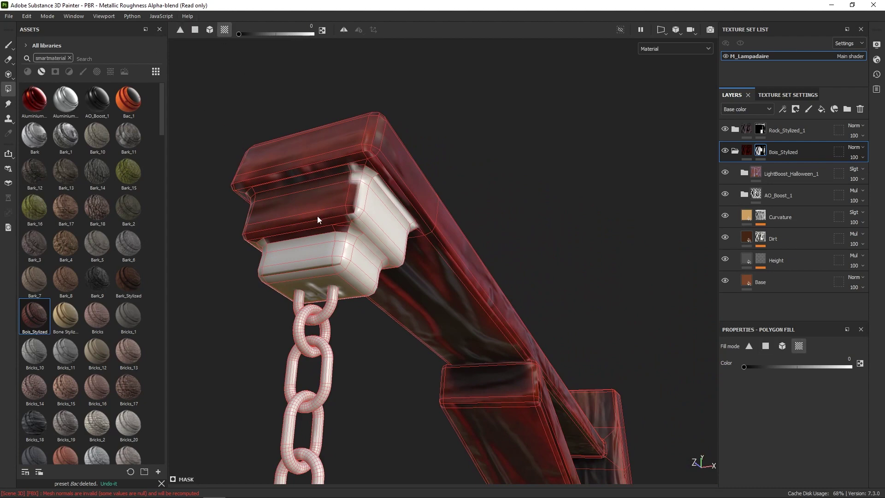
click(317, 216)
alt+drag(317, 216, 238, 236)
drag(291, 213, 312, 237)
click(294, 186)
alt+drag(294, 184, 353, 174)
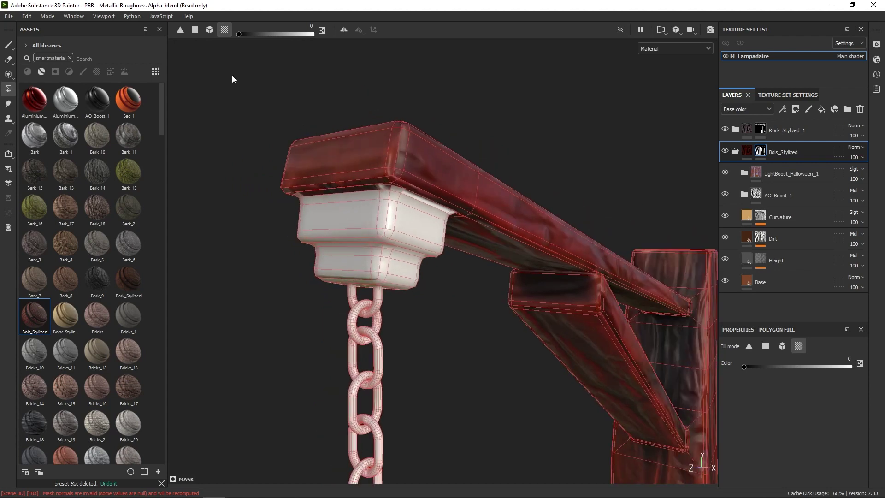
Check the stepped block from all sides for leftover wood and set the polygon fill colour to 1.
click(209, 30)
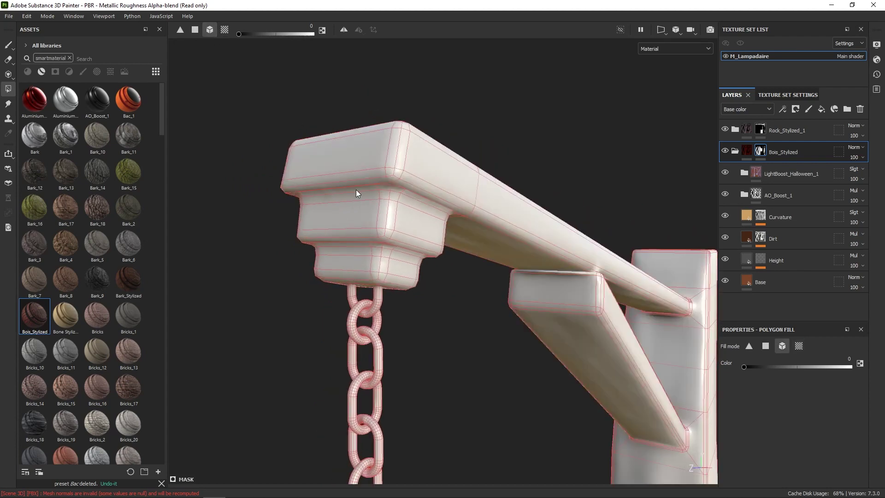
click(194, 29)
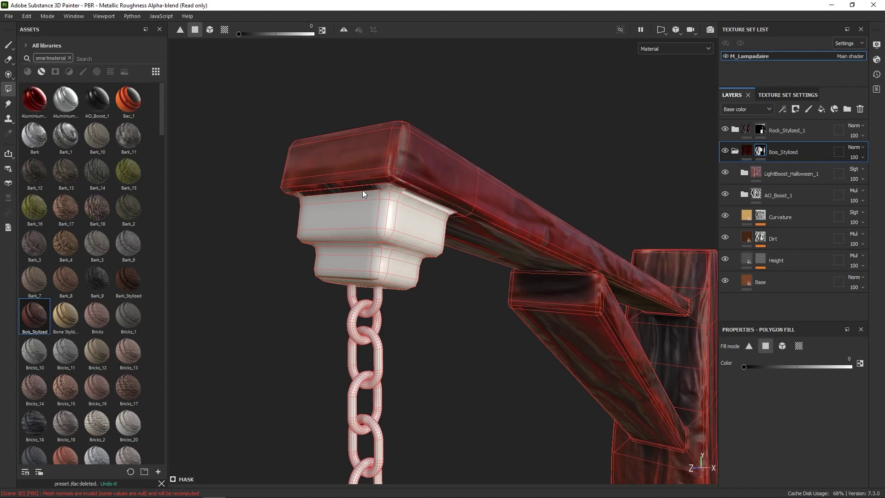
alt+drag(361, 190, 280, 159)
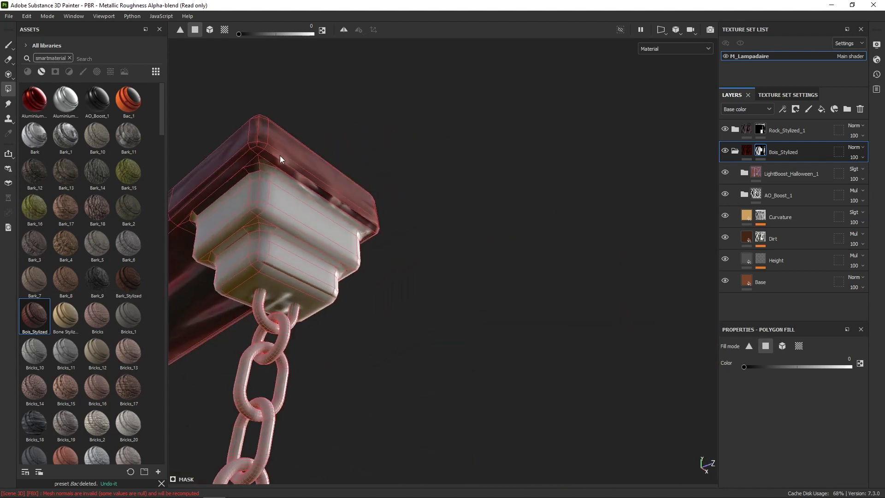
alt+drag(227, 194, 446, 208)
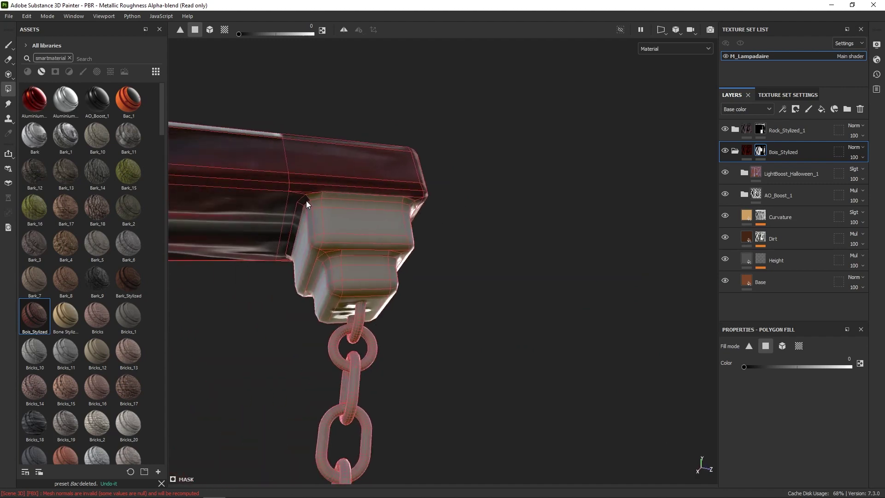
alt+drag(297, 222, 340, 261)
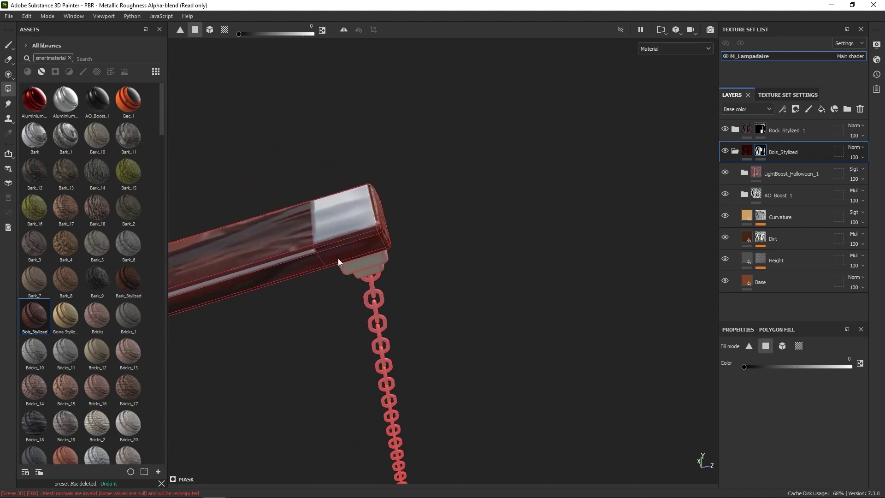
drag(296, 34, 321, 34)
alt+drag(400, 138, 522, 259)
alt+middle_drag(521, 259, 471, 248)
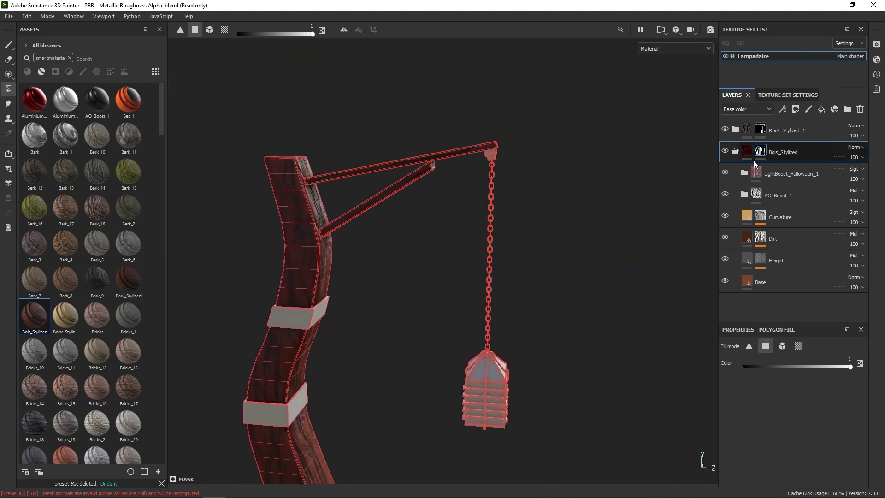
Collapse the Bois_Stylized group and add a new folder named Lampadaire above it.
click(735, 151)
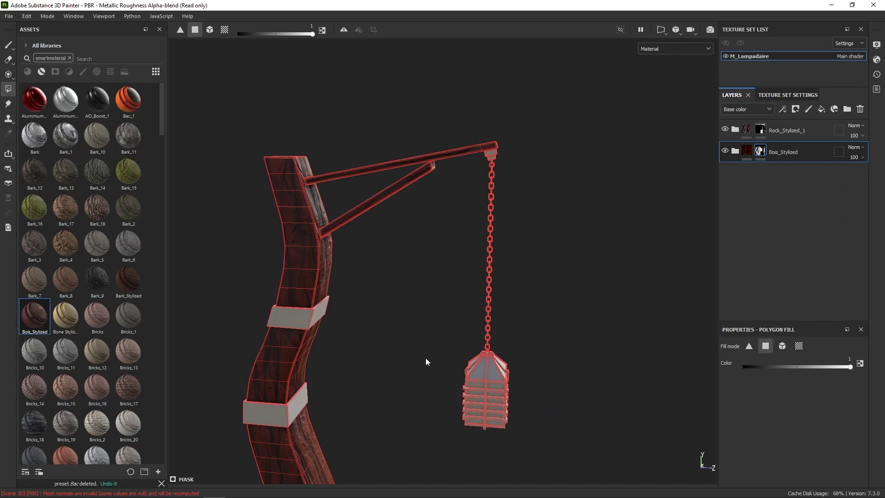
click(847, 110)
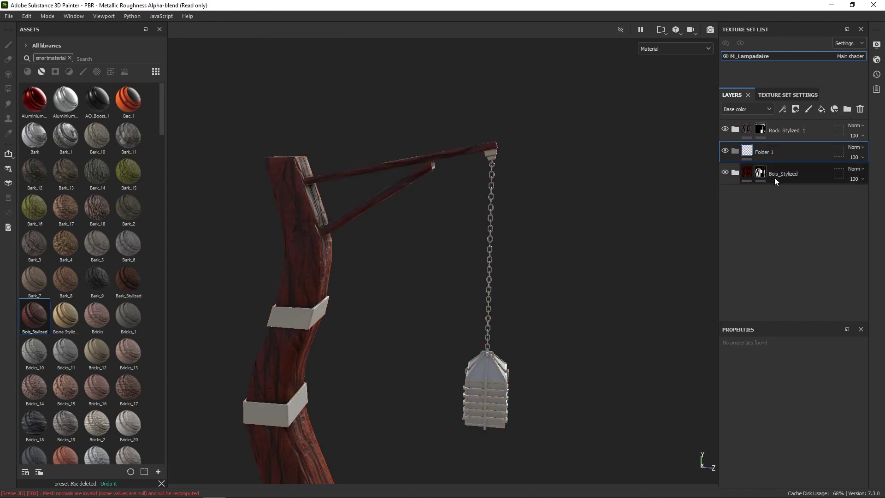
double_click(772, 153)
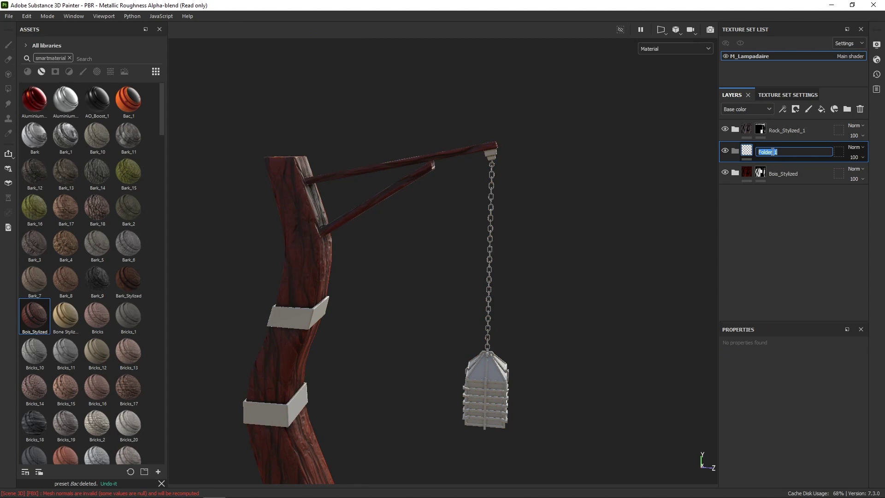
key(BackSpace)
key(Return)
double_click(772, 152)
text(Lampadaire)
key(Return)
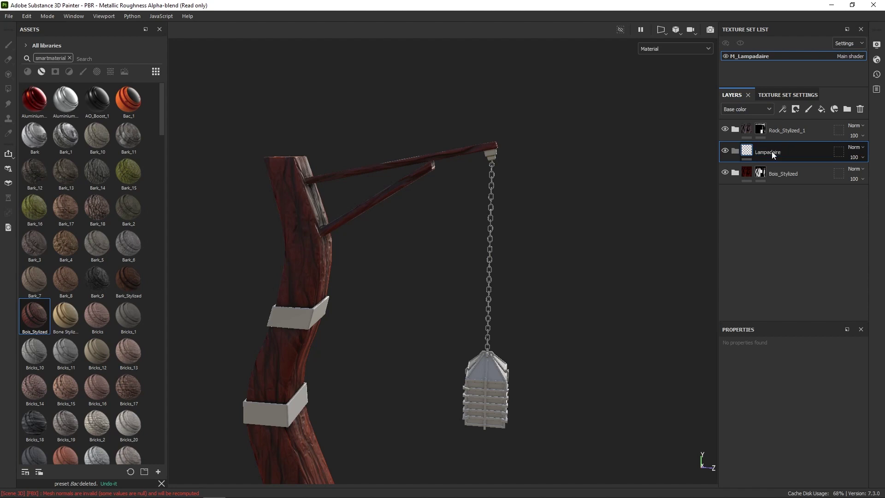
Add the Metal_Stylized smart material at the bottom of the layer stack and give it a black mask.
alt+drag(480, 284, 480, 269)
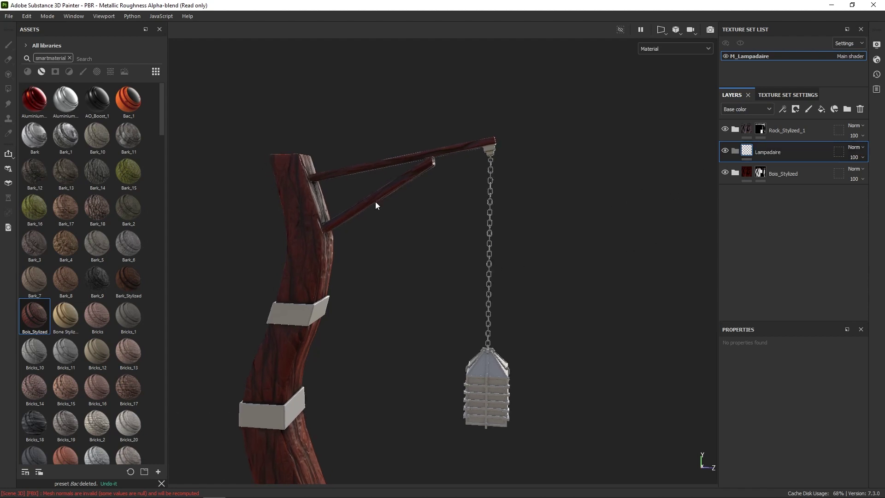
scroll(107, 297, down, 8)
scroll(107, 302, down, 15)
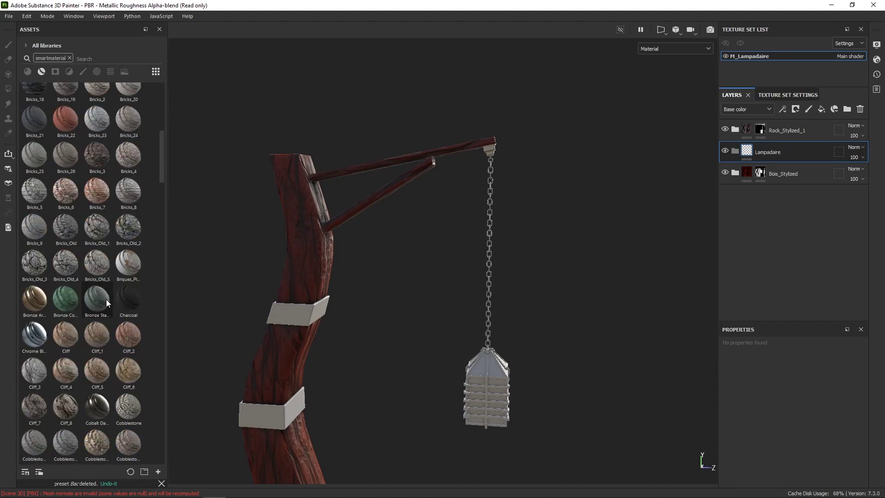
scroll(106, 303, down, 10)
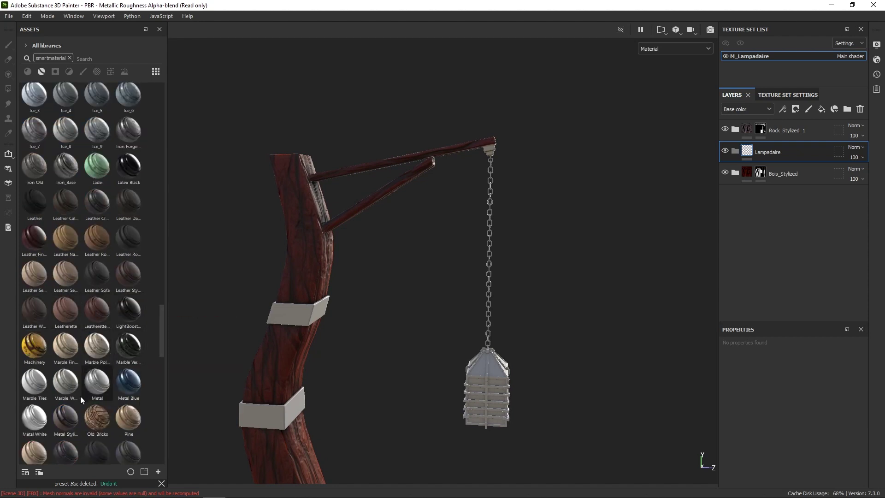
drag(65, 417, 759, 215)
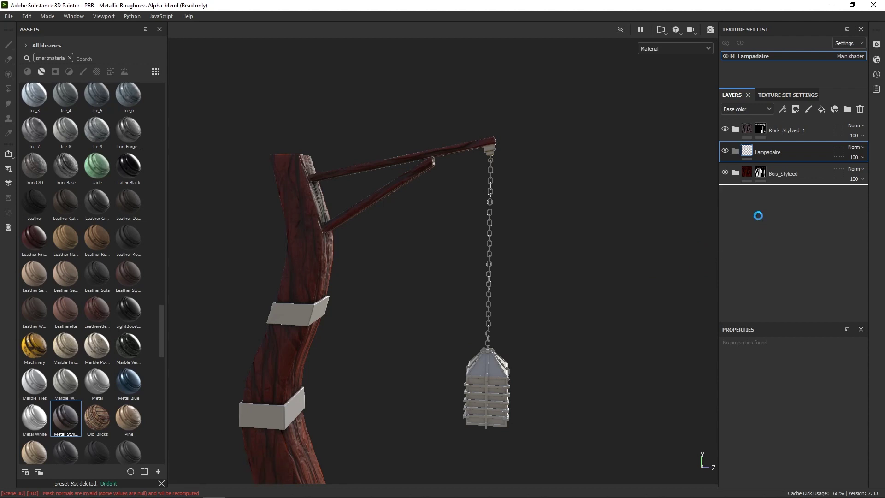
right_click(747, 197)
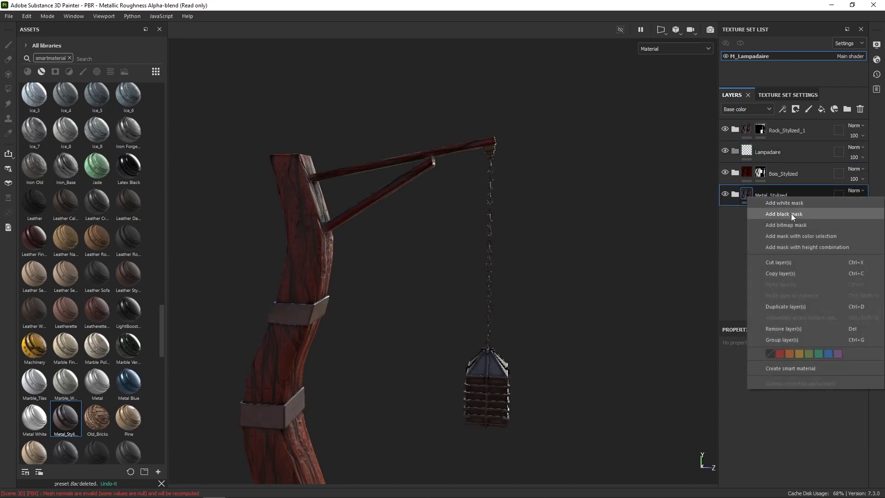
click(788, 214)
Fill the three bands around the wooden post into the Metal_Stylized mask using mesh fill with colour 1.
key(4)
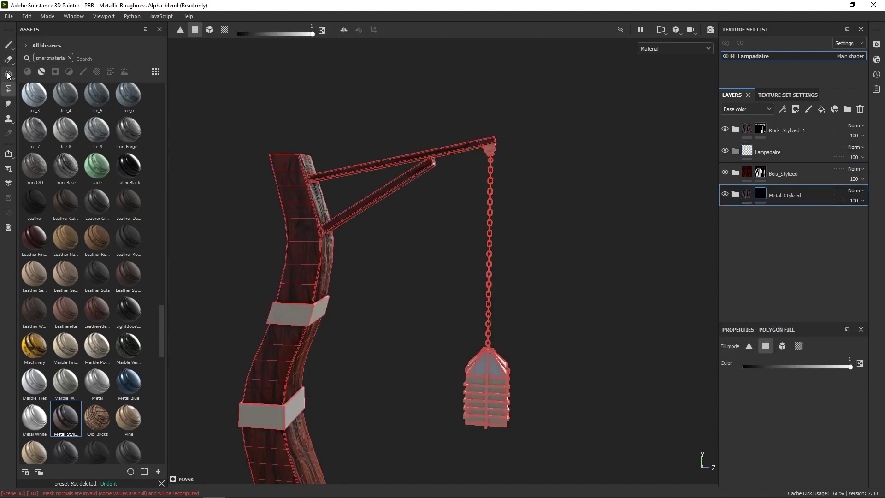
click(8, 75)
click(8, 89)
click(211, 31)
mouse_move(321, 221)
alt+mouse_down()
mouse_move(310, 244)
mouse_move(322, 225)
alt+mouse_up()
click(313, 308)
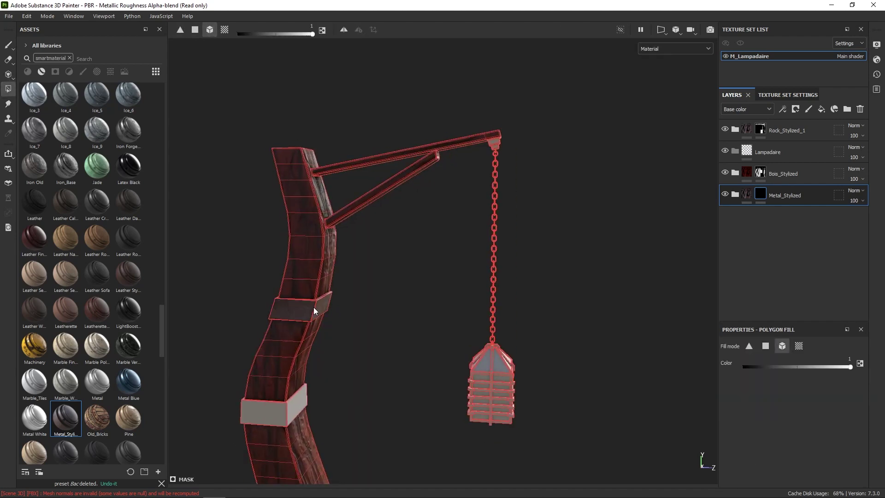
click(258, 416)
middle_drag(358, 421, 410, 282)
click(296, 443)
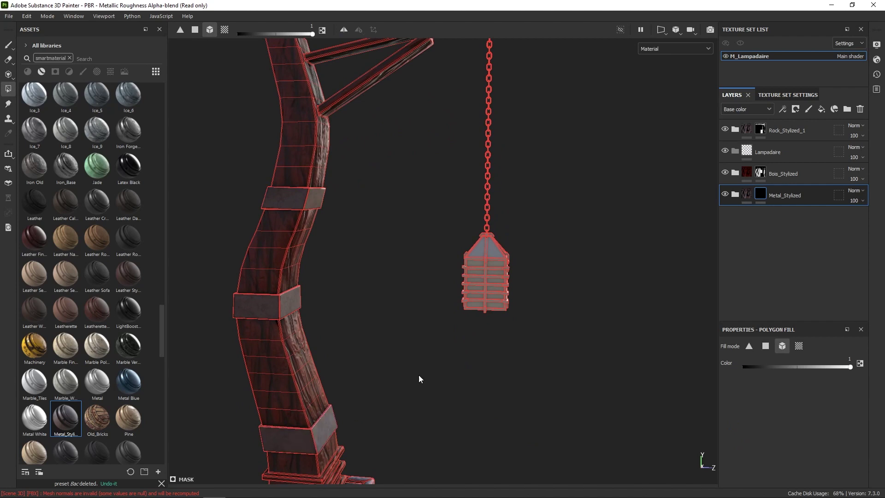
Fill the hanging chain, including its top links, and the lantern into the Metal_Stylized mask using mesh fill.
alt+drag(418, 375, 449, 345)
mouse_move(441, 116)
alt+mouse_down()
mouse_move(470, 132)
mouse_move(437, 102)
alt+mouse_up()
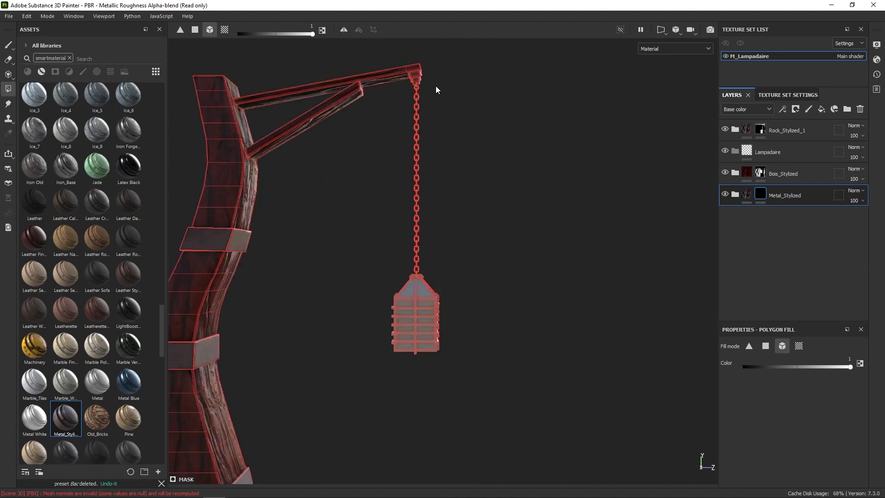
middle_drag(436, 89, 437, 187)
drag(440, 187, 389, 463)
middle_drag(483, 205, 447, 318)
scroll(442, 318, up, 8)
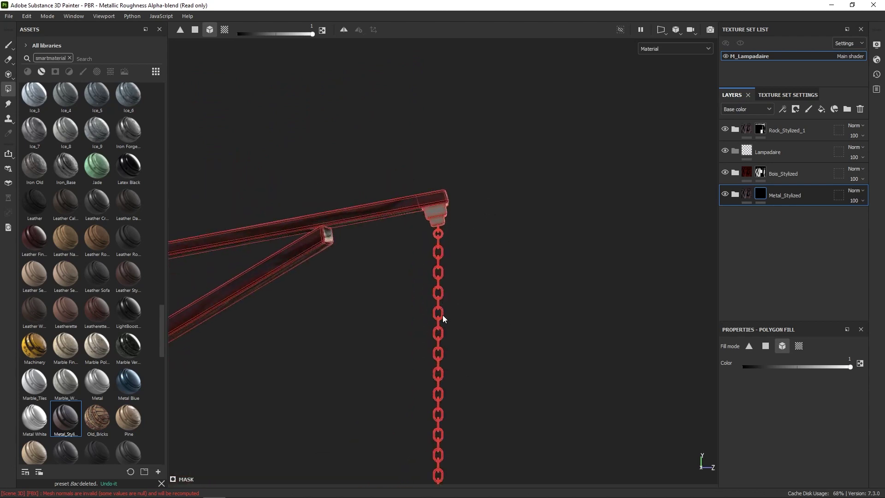
alt+middle_drag(467, 218, 437, 387)
scroll(436, 387, up, 3)
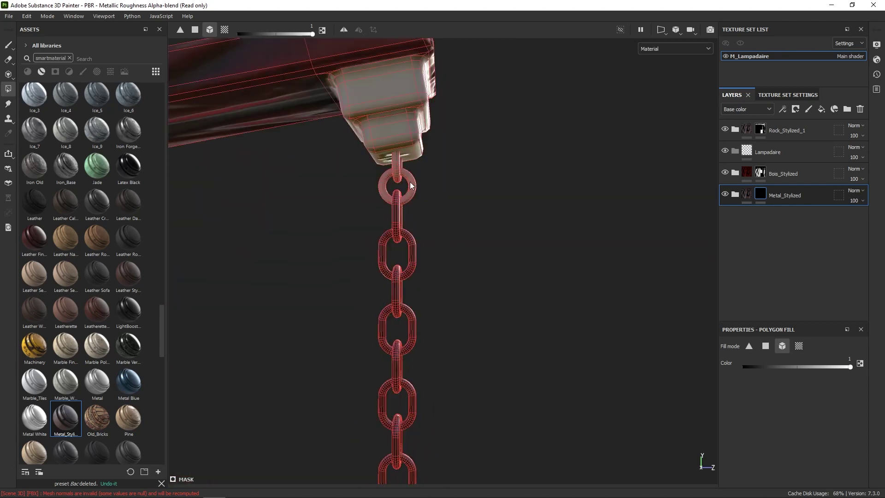
click(410, 183)
click(400, 169)
alt+middle_drag(406, 164, 409, 263)
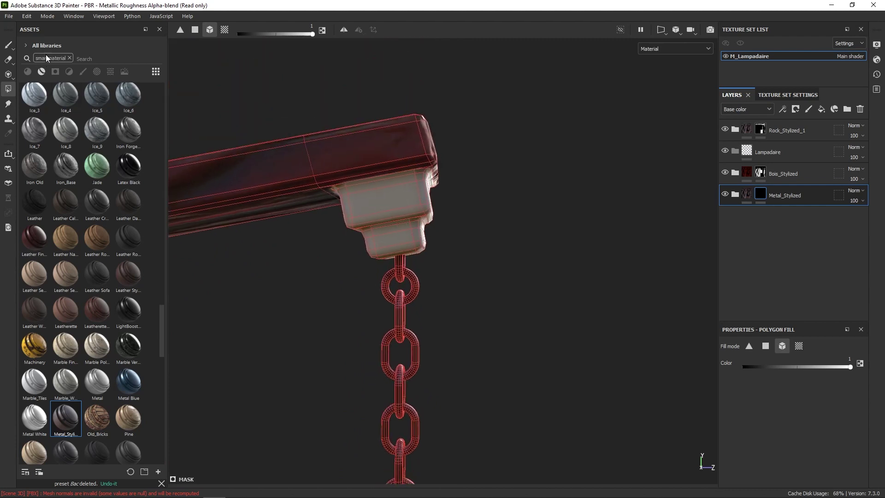
Use UV chunk fill to add the first side, the end and the underside of the stepped block above the chain to the Metal_Stylized mask.
click(224, 30)
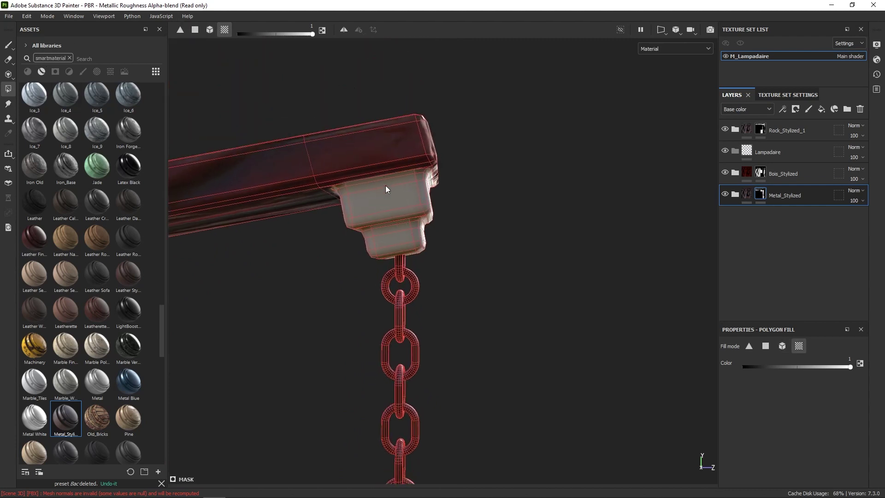
click(390, 211)
click(403, 240)
alt+drag(413, 223, 341, 230)
click(461, 232)
alt+drag(461, 235, 457, 167)
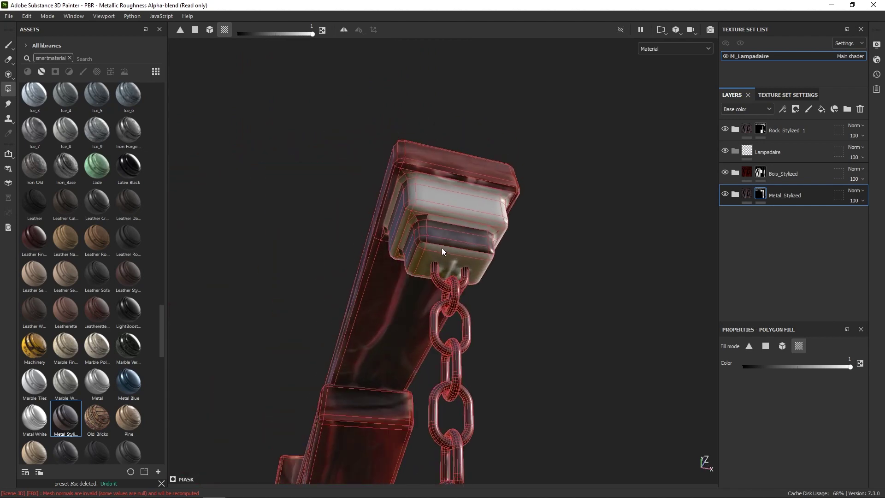
click(459, 259)
Fill the remaining sides of the stepped block under the beam's end into the Metal_Stylized mask with UV chunk fill.
alt+drag(491, 258, 361, 240)
click(469, 204)
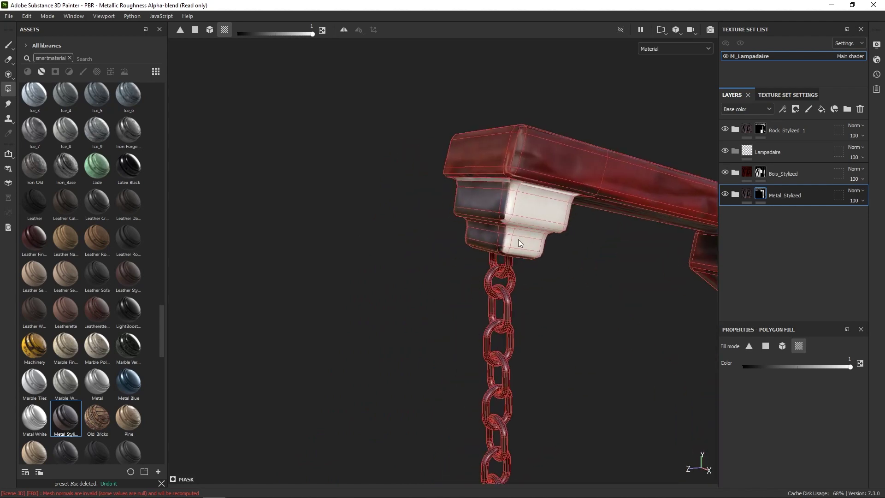
click(523, 244)
click(545, 212)
alt+drag(594, 227, 476, 165)
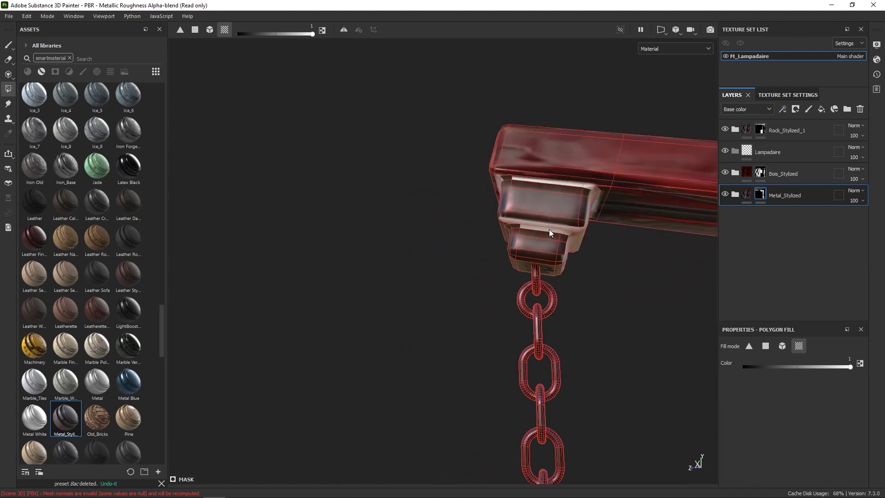
alt+drag(575, 239, 472, 232)
click(587, 230)
click(572, 257)
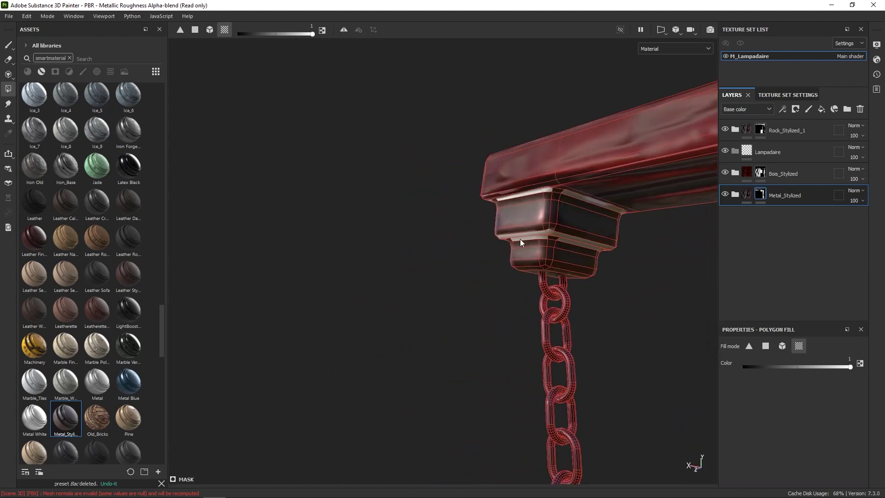
alt+drag(573, 257, 359, 265)
Fill the leftover ledges and edge faces of the stepped block into the Metal_Stylized mask using polygon fill on quads.
click(209, 30)
click(195, 30)
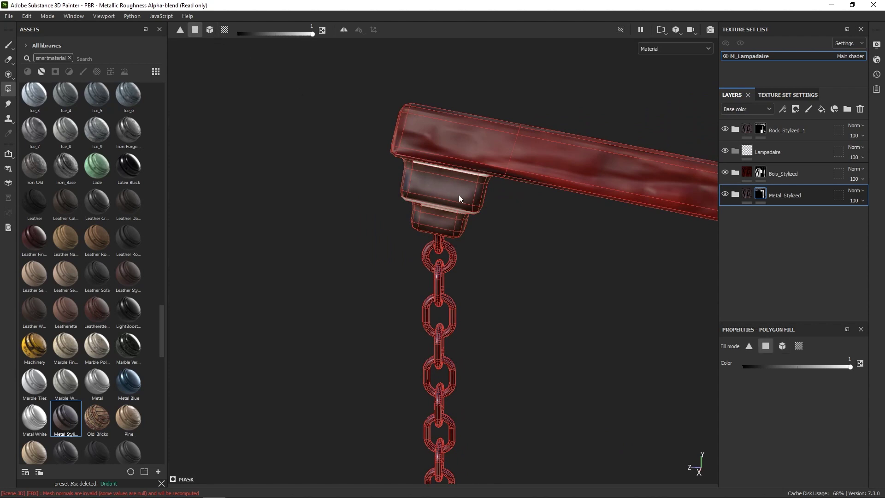
drag(515, 199, 368, 256)
alt+drag(471, 255, 456, 181)
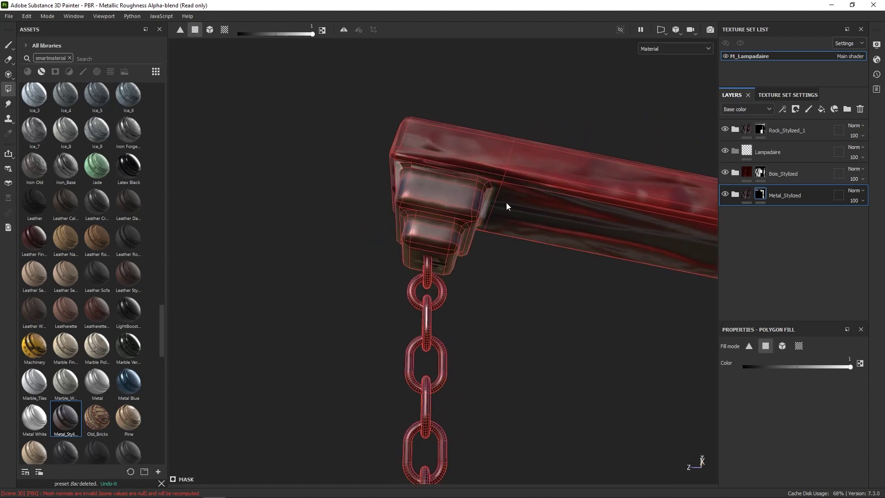
alt+drag(505, 203, 545, 205)
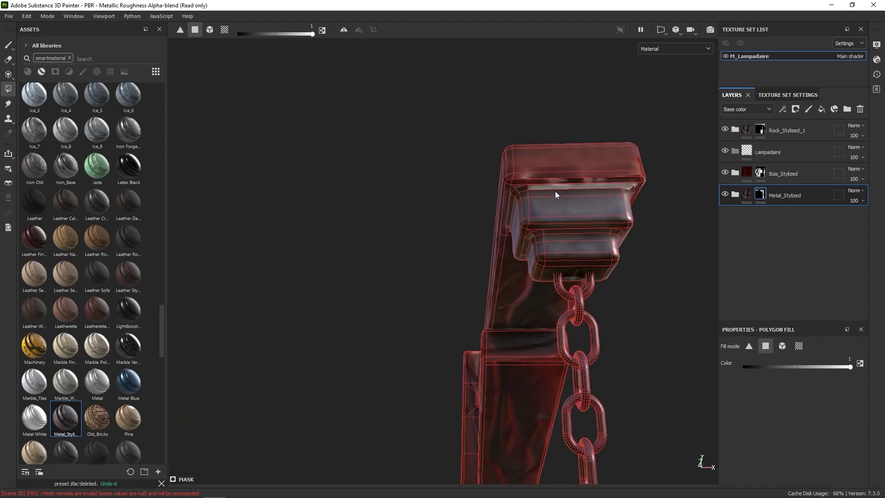
alt+drag(685, 211, 572, 172)
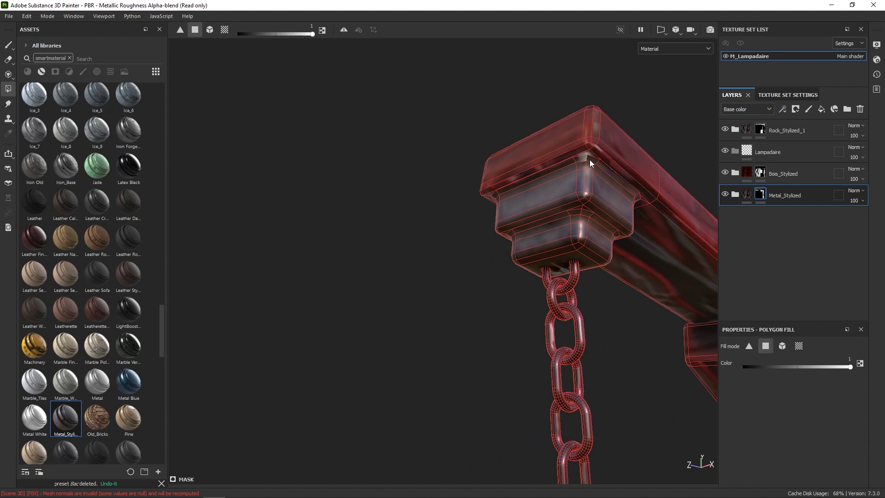
alt+drag(608, 204, 589, 268)
Remove the lantern's roof and side glass panels from the Metal_Stylized mask using UV chunk fill with colour 0.
scroll(573, 123, down, 8)
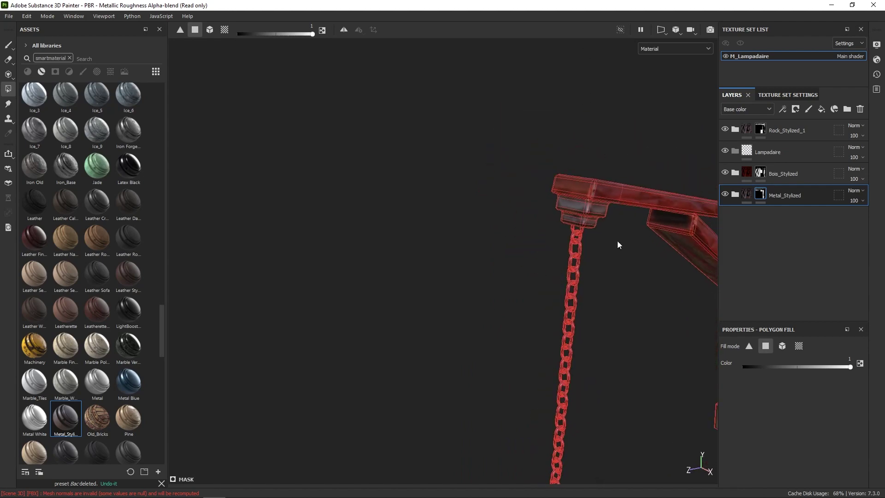
alt+middle_drag(652, 304, 602, 211)
scroll(510, 302, up, 5)
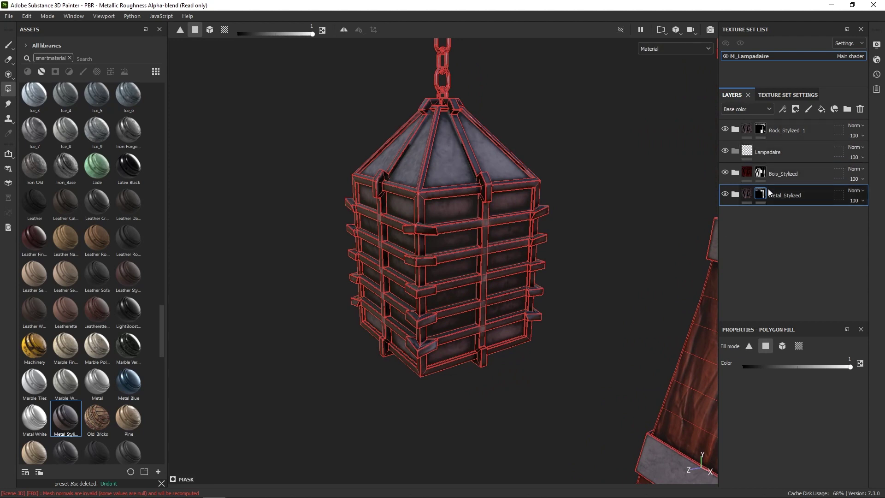
right_click(761, 199)
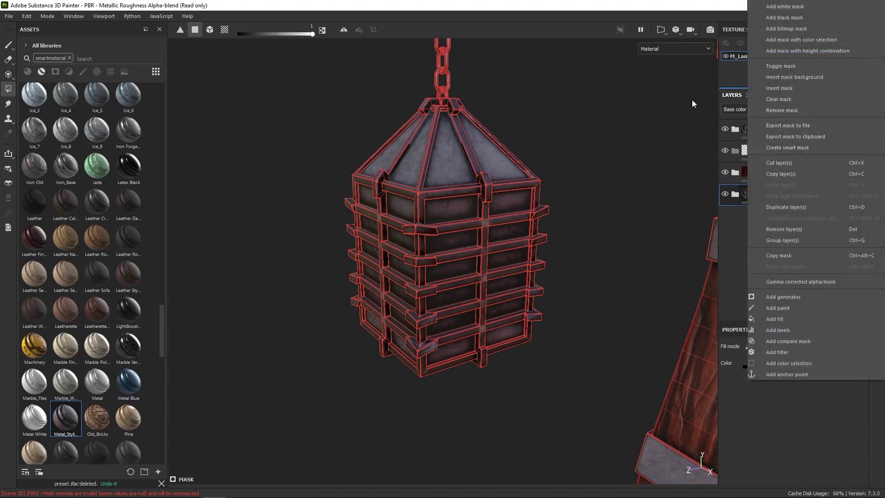
click(306, 37)
drag(312, 34, 210, 41)
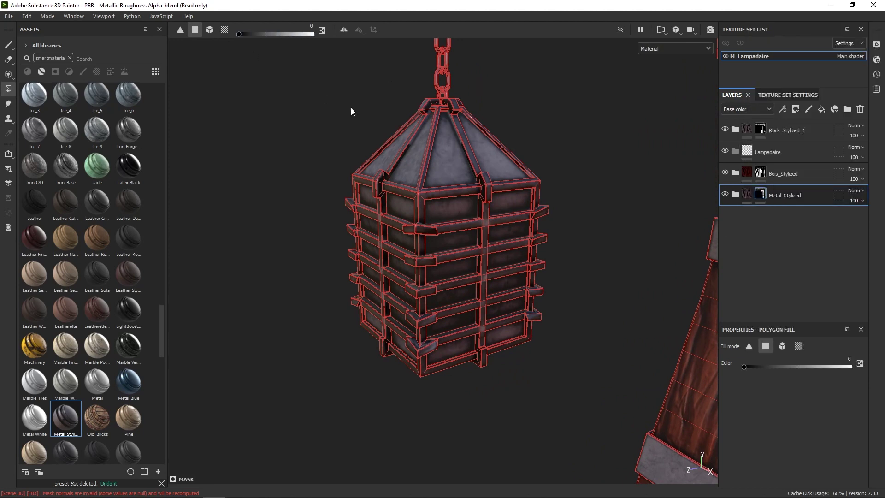
alt+drag(352, 112, 361, 112)
click(226, 30)
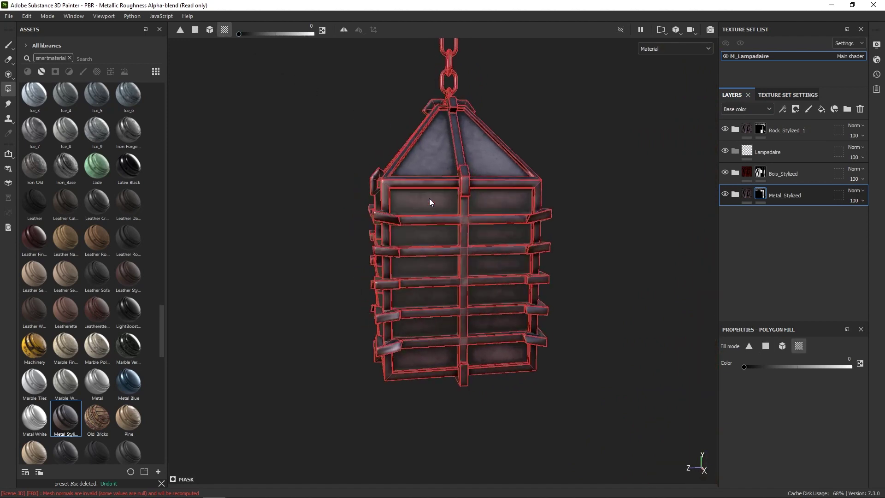
alt+drag(436, 144, 453, 212)
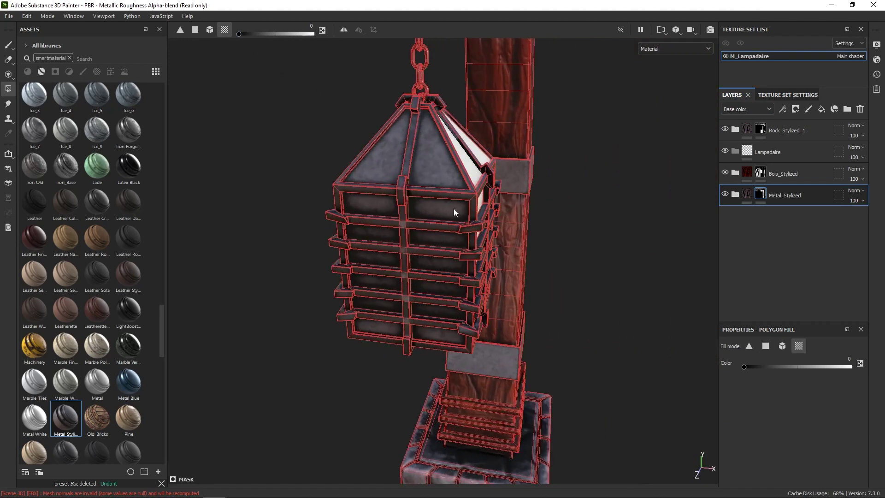
alt+drag(400, 175, 440, 209)
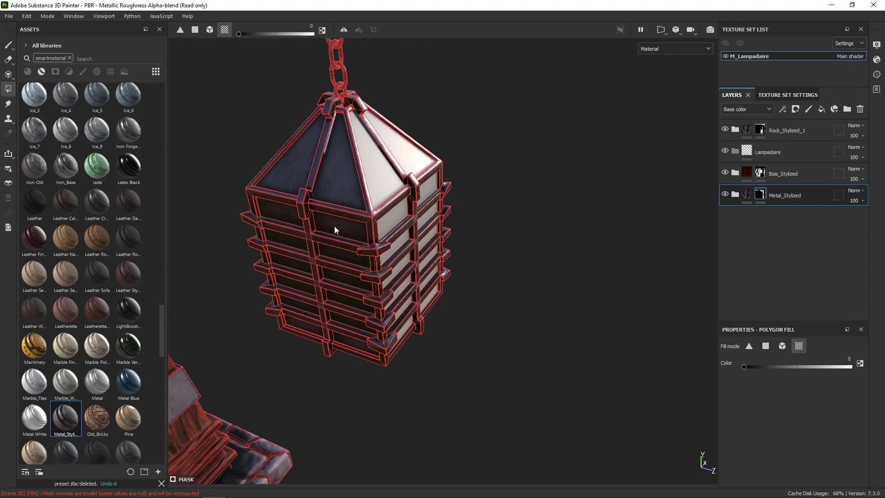
alt+drag(334, 173, 456, 155)
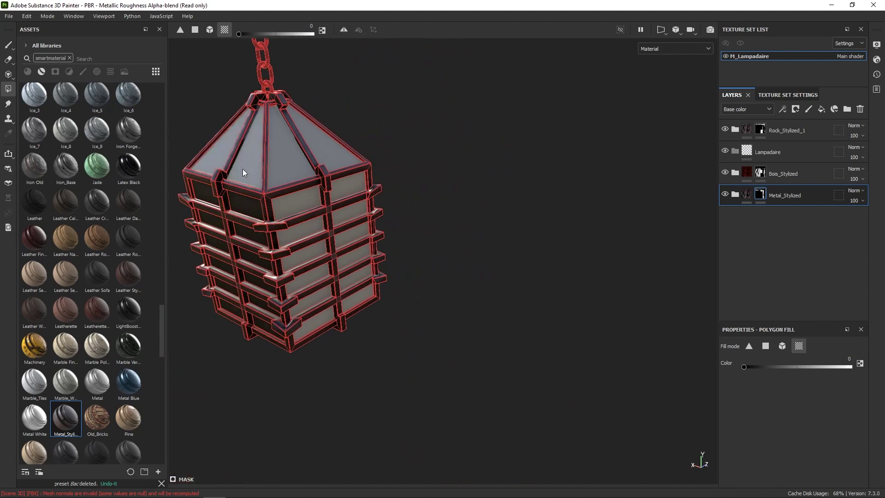
alt+right_drag(323, 243, 350, 93)
alt+middle_drag(402, 232, 545, 240)
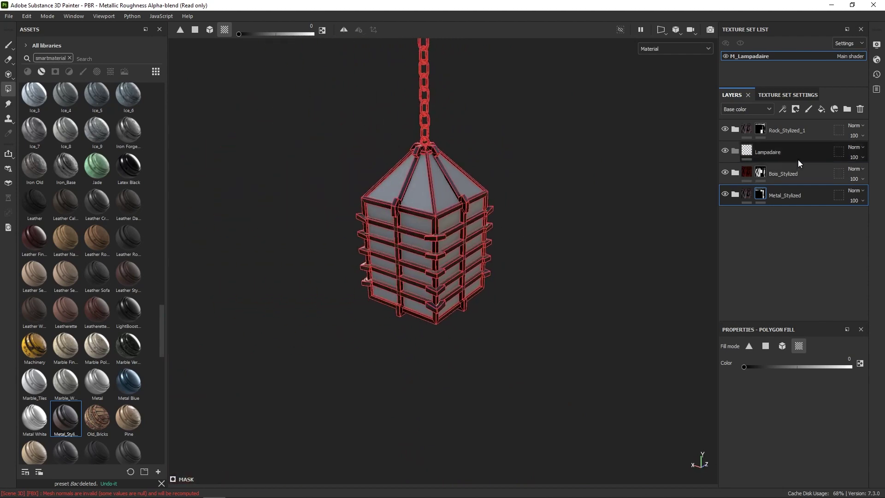
Add a black mask to the Lampadaire folder and fill the lantern's glass panels into it using UV chunk fill with colour 1.
click(752, 156)
right_click(751, 157)
click(778, 158)
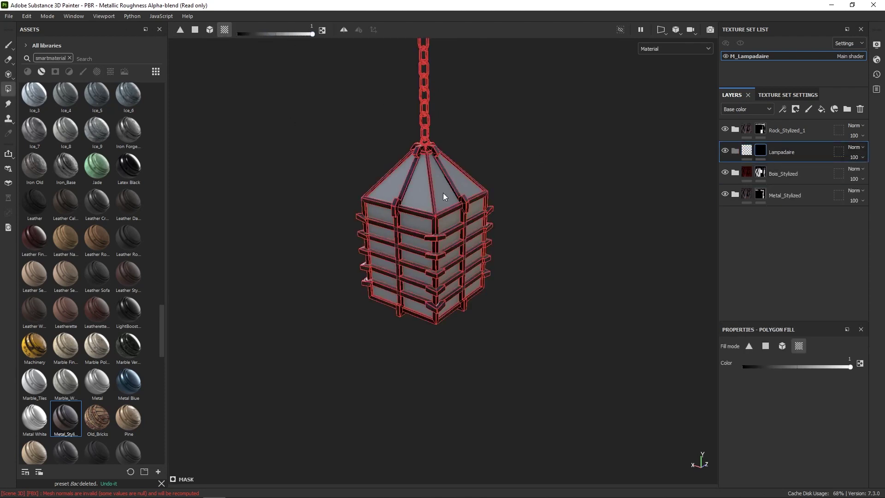
alt+drag(443, 193, 367, 191)
alt+drag(499, 177, 530, 203)
alt+drag(554, 243, 351, 220)
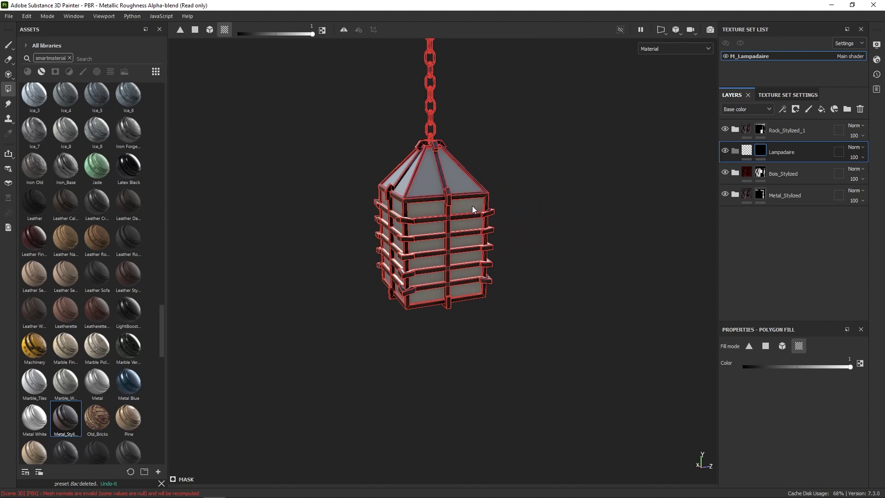
alt+drag(473, 209, 507, 205)
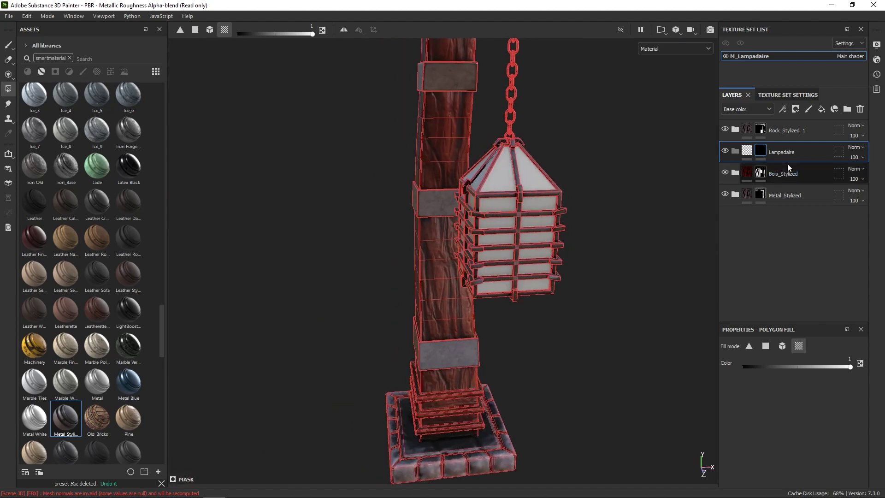
Add a fill layer inside the Lampadaire folder and an Emissive channel to the texture set.
click(823, 108)
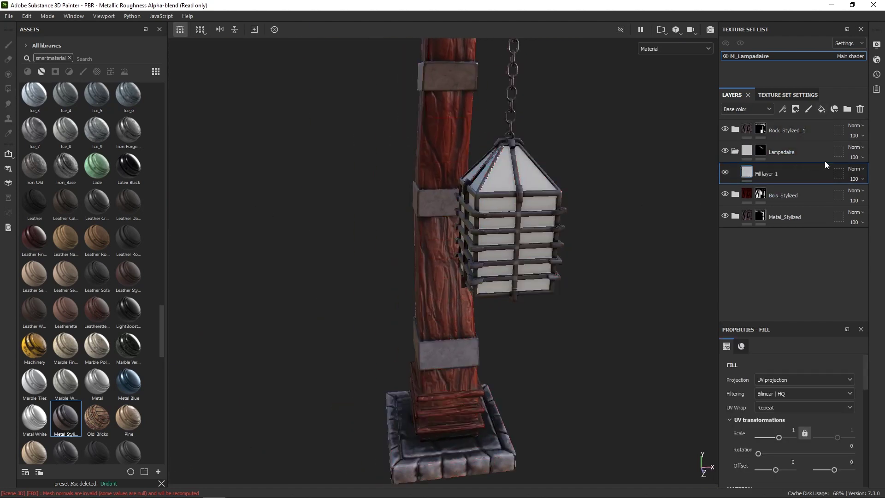
click(811, 94)
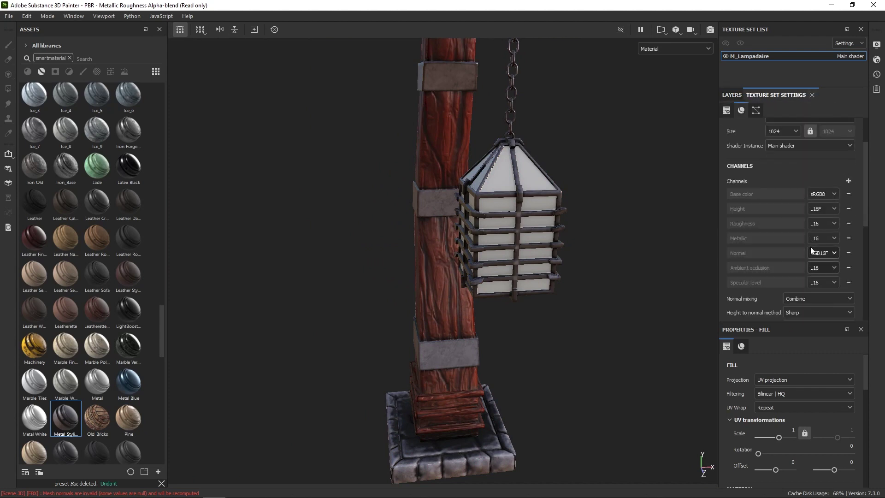
click(849, 181)
click(842, 203)
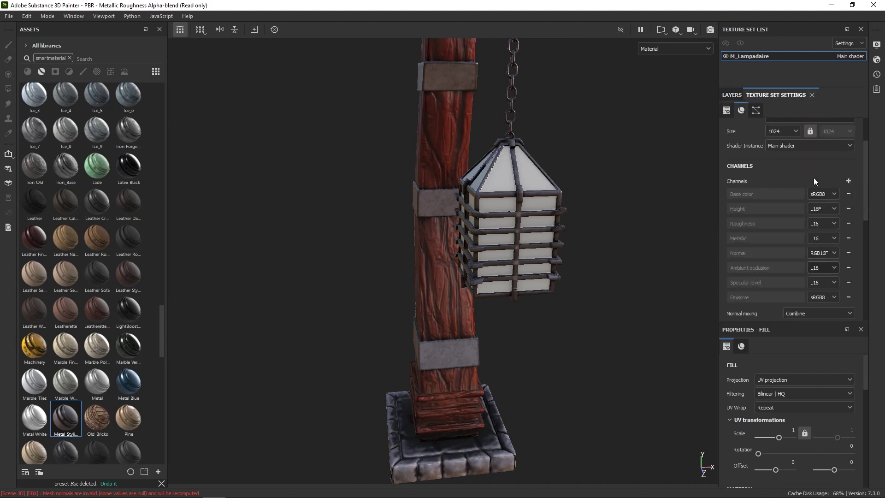
scroll(748, 148, up, 2)
click(733, 95)
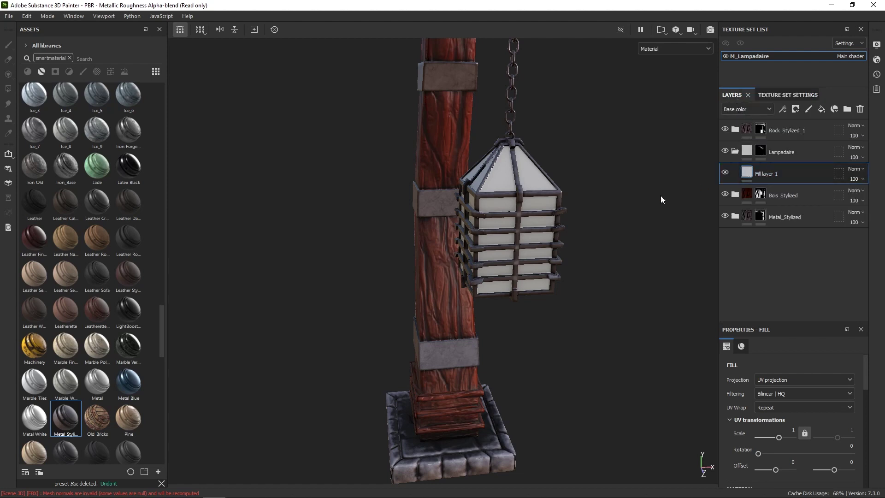
Limit the new fill layer to the emissive channel and set its emissive colour to a warm orange.
right_click(595, 203)
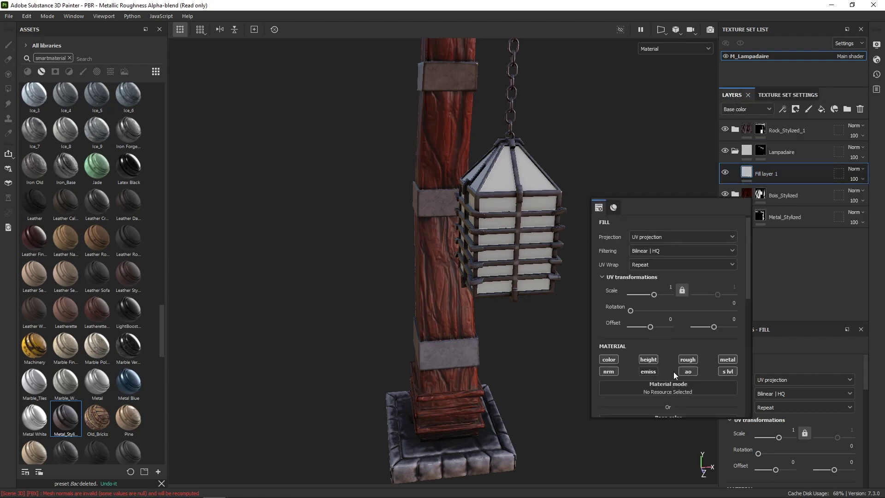
click(653, 370)
scroll(695, 353, down, 3)
click(687, 353)
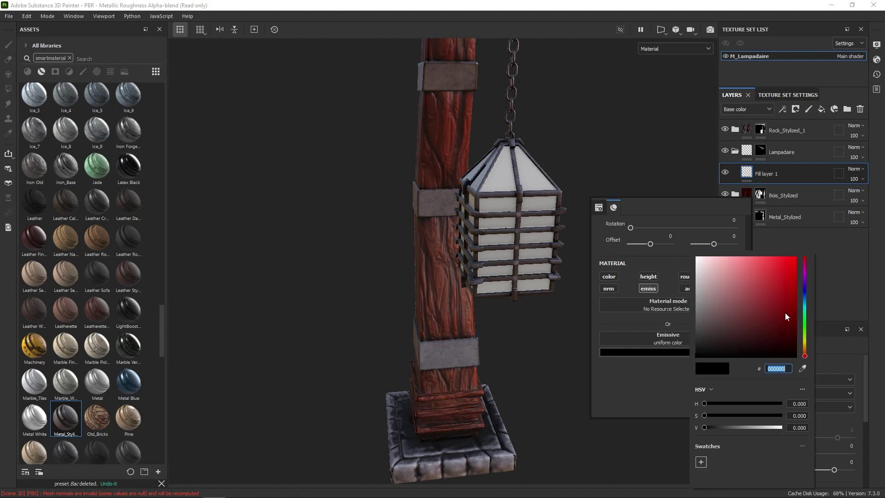
drag(805, 321, 804, 339)
drag(778, 295, 786, 258)
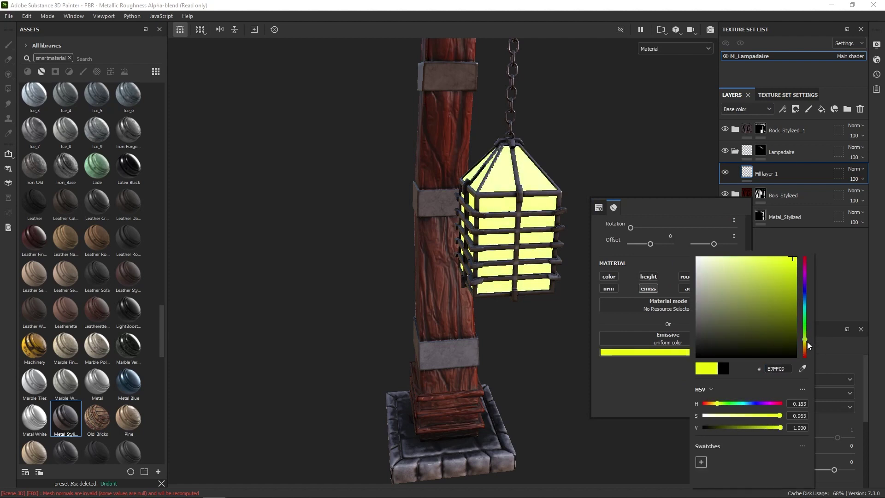
drag(806, 345, 805, 348)
mouse_move(777, 286)
mouse_down()
mouse_move(784, 266)
mouse_move(796, 289)
mouse_move(779, 289)
mouse_up()
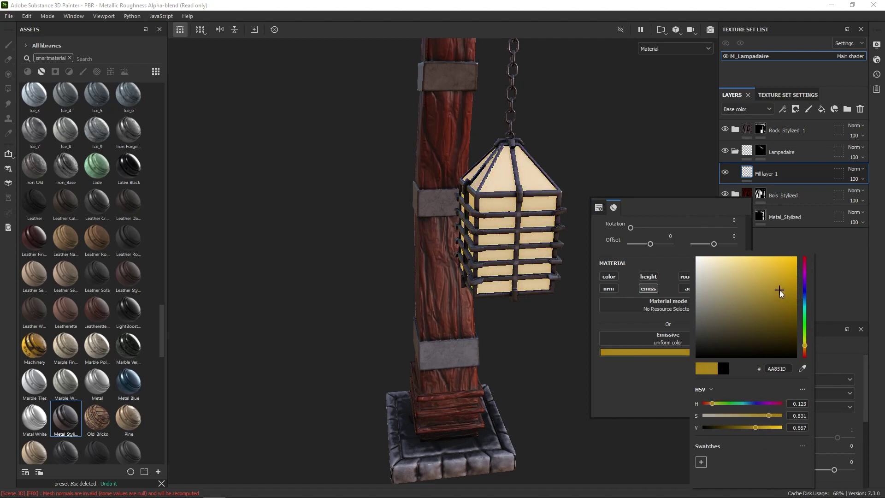
drag(804, 345, 805, 349)
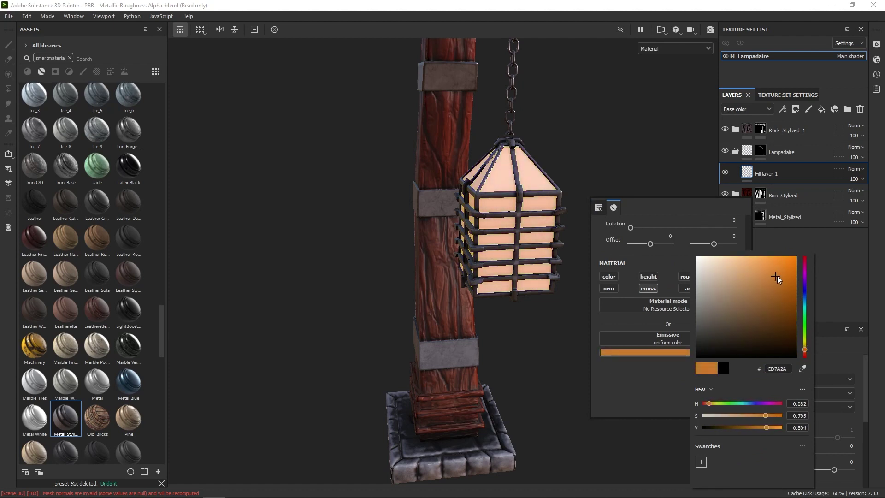
click(646, 141)
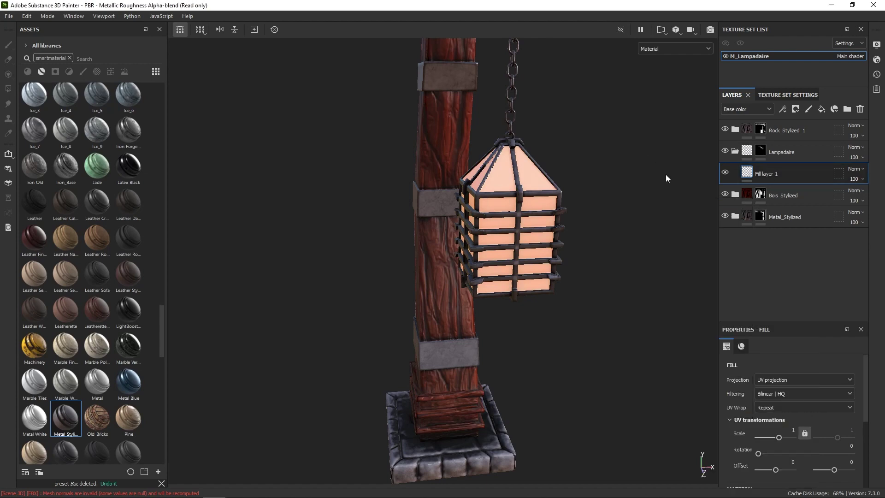
alt+drag(535, 191, 447, 170)
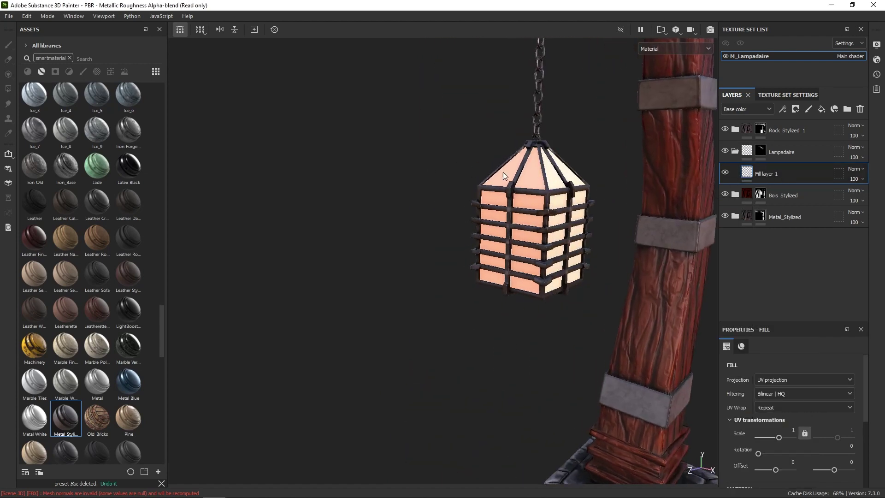
Rename the fill layer as Emissive and collapse the Lampadaire folder.
double_click(767, 176)
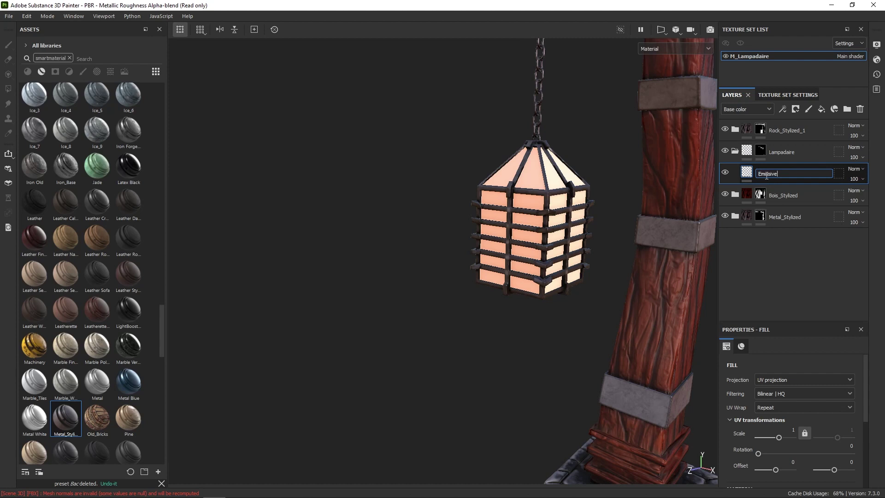
key(Return)
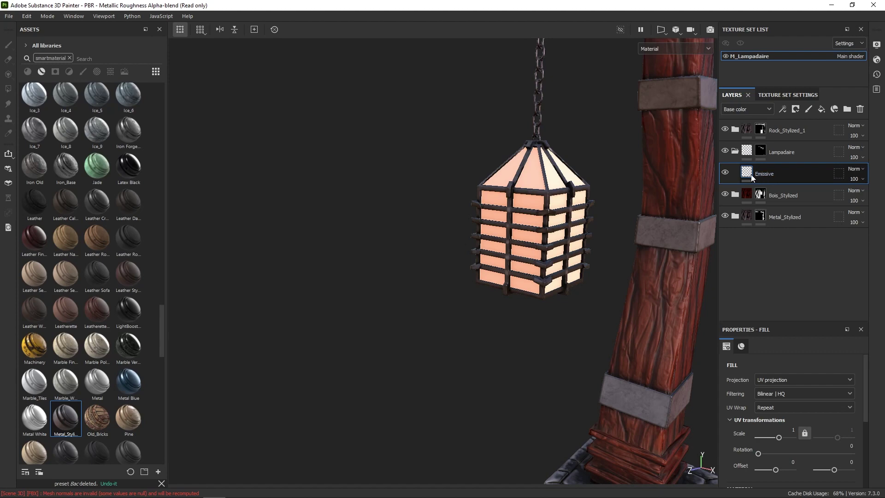
click(733, 152)
Expand the Bois_Stylized folder and add a paint layer inside it, between the Height and Base layers.
right_click(540, 183)
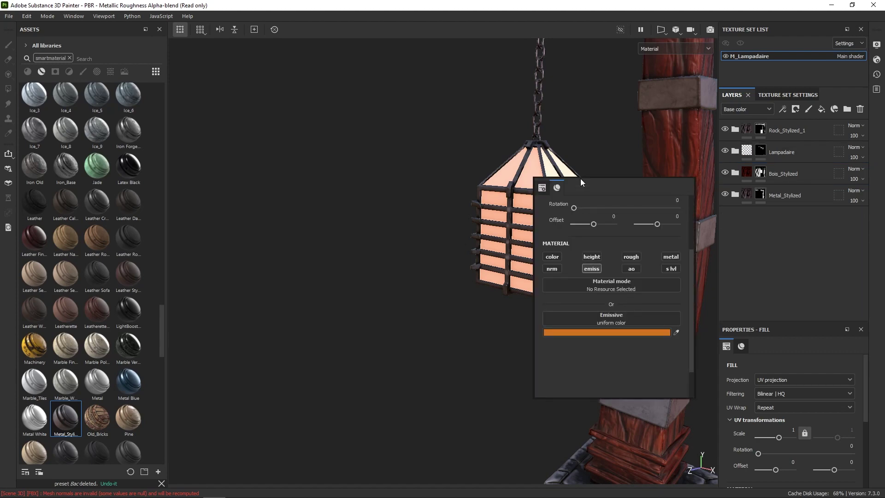
alt+right_drag(611, 124, 645, 145)
alt+middle_drag(645, 193, 601, 327)
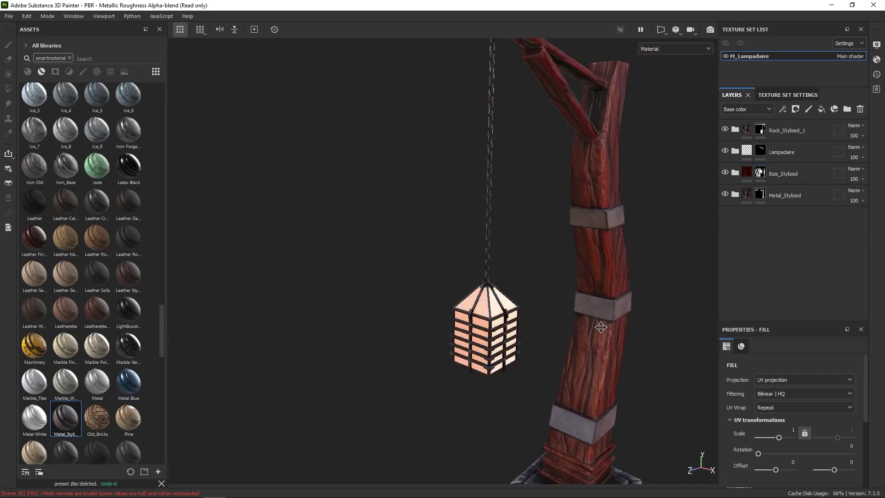
alt+drag(622, 253, 642, 227)
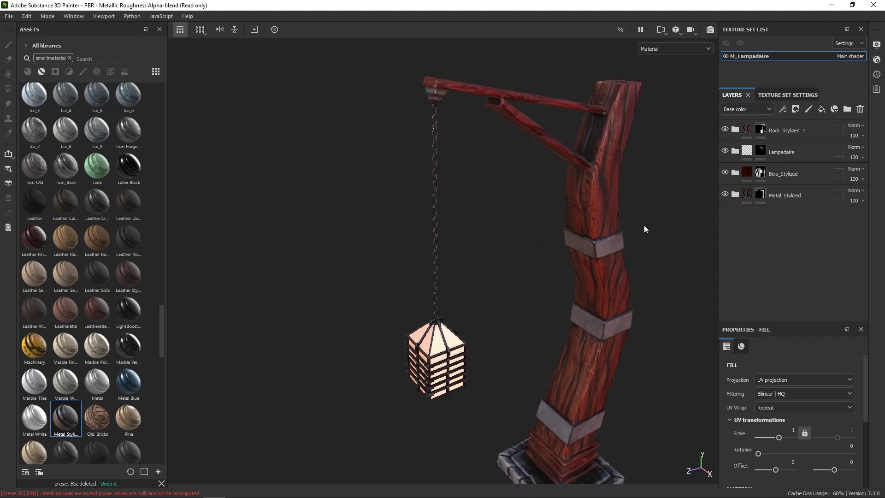
click(735, 173)
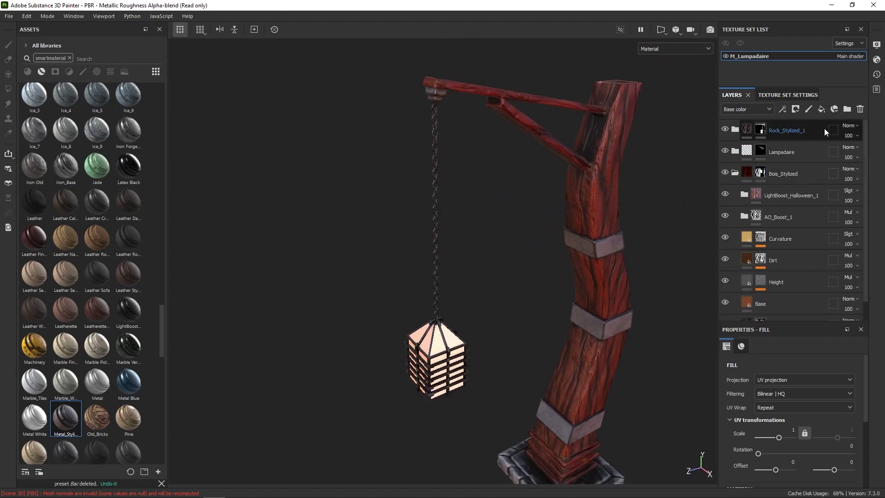
click(808, 109)
mouse_move(778, 175)
mouse_down()
mouse_move(791, 315)
mouse_move(792, 263)
mouse_up()
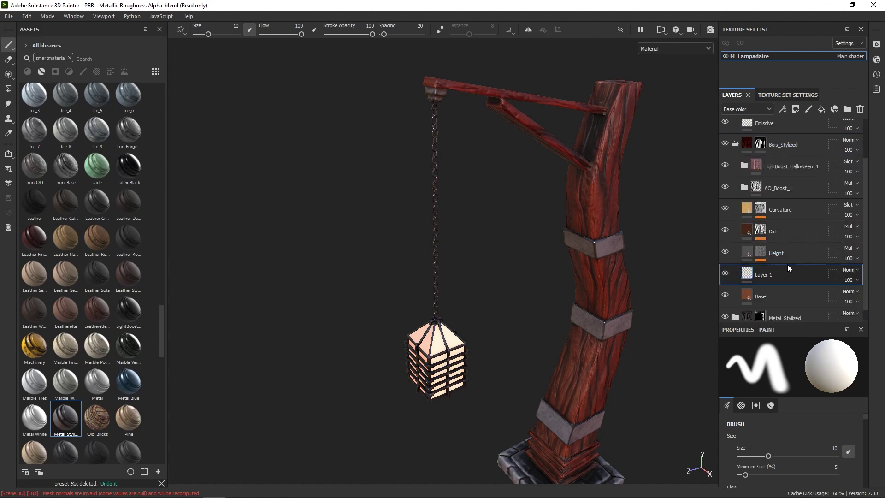
Copy the Curvature layer's base color, D0A05D, and use it as the paint color for Layer 1.
click(747, 209)
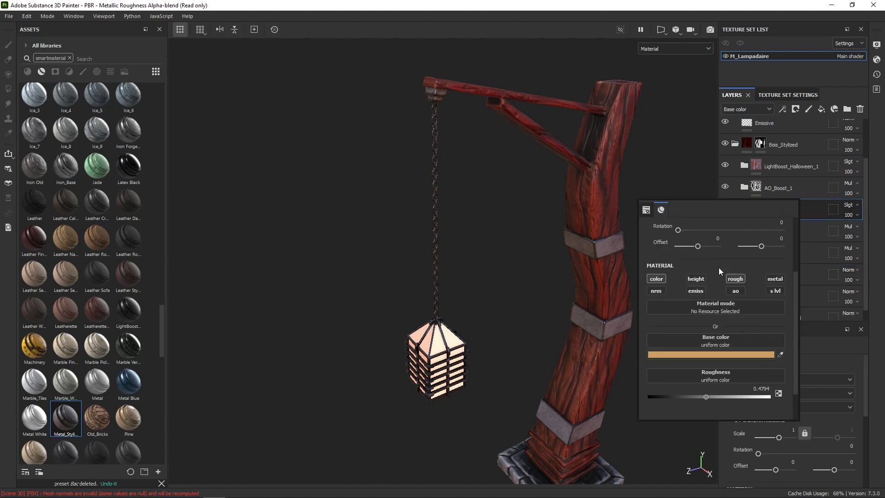
click(742, 353)
key(ctrl+c)
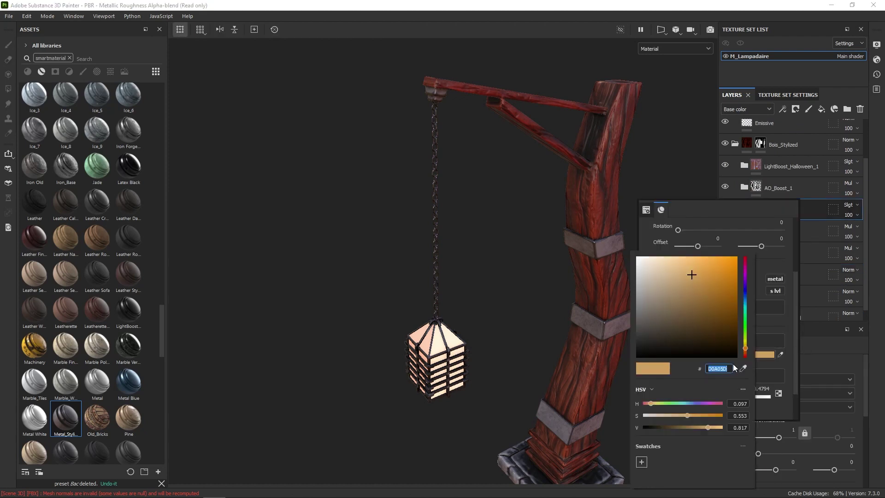
click(707, 187)
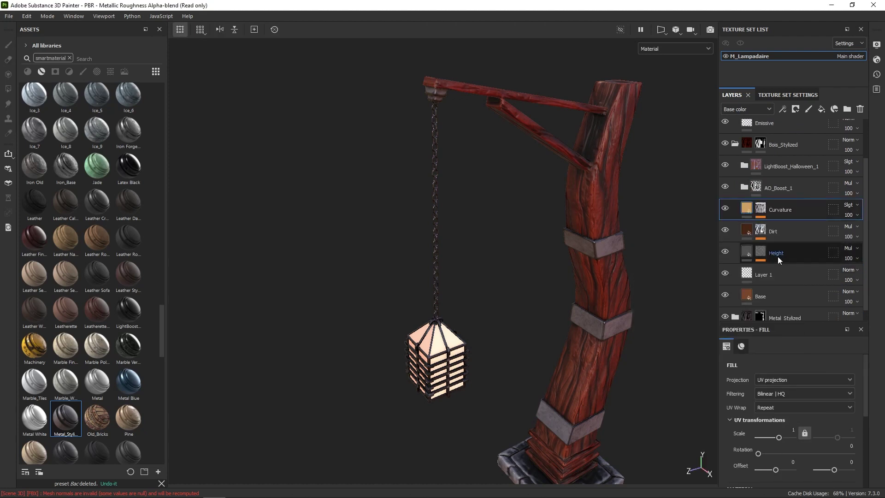
double_click(746, 274)
click(723, 361)
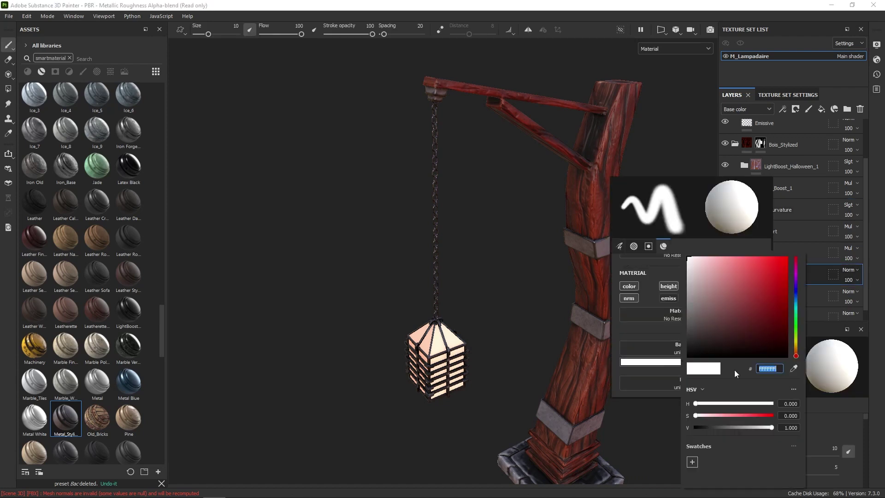
key(ctrl+v)
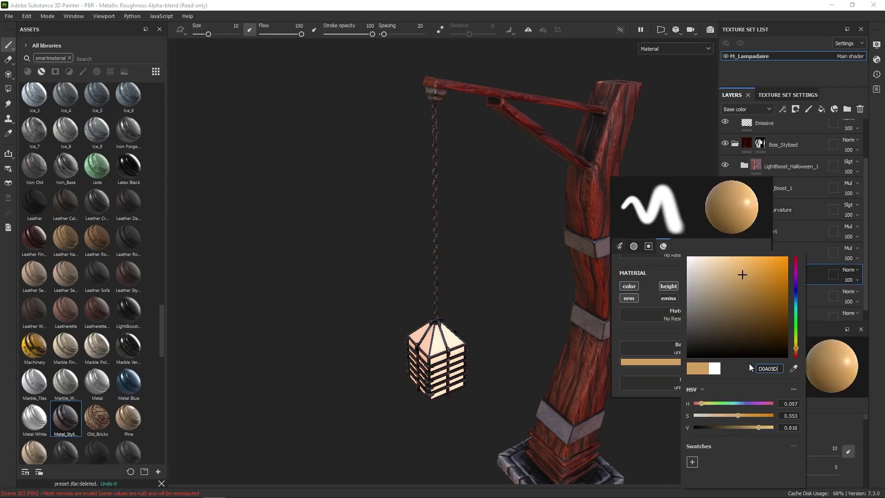
click(636, 267)
Limit the paint material on Layer 1 to the color channel only.
scroll(690, 327, down, 2)
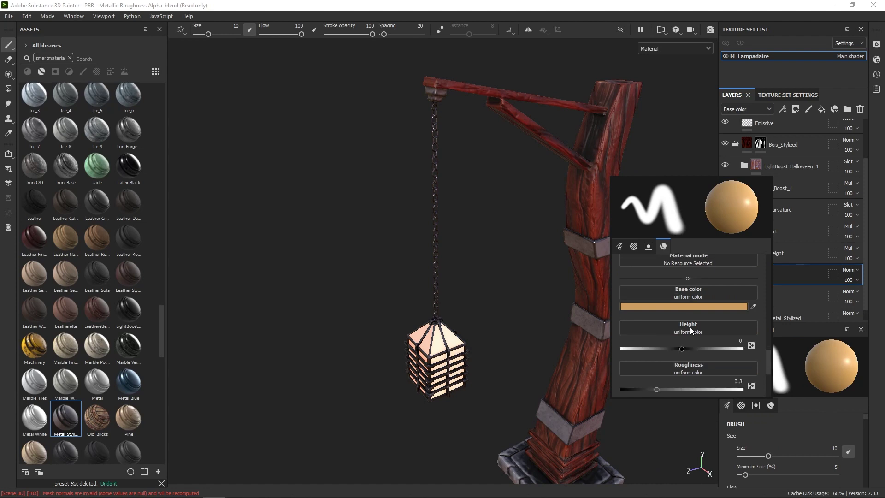
scroll(689, 327, up, 2)
alt+click(634, 286)
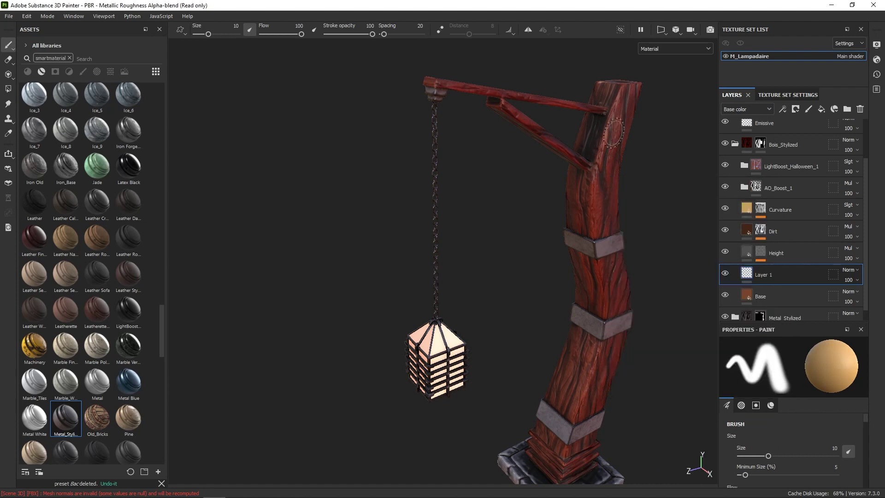
Reduce the brush size to 3.39 and paint the tan color over the top end of the wooden post.
mouse_move(618, 131)
alt+mouse_down()
mouse_move(616, 170)
mouse_move(565, 223)
alt+mouse_up()
alt+middle_drag(566, 223, 521, 264)
ctrl+right_drag(519, 266, 504, 266)
alt+right_drag(514, 266, 492, 319)
alt+drag(492, 320, 495, 359)
alt+middle_drag(495, 264, 494, 305)
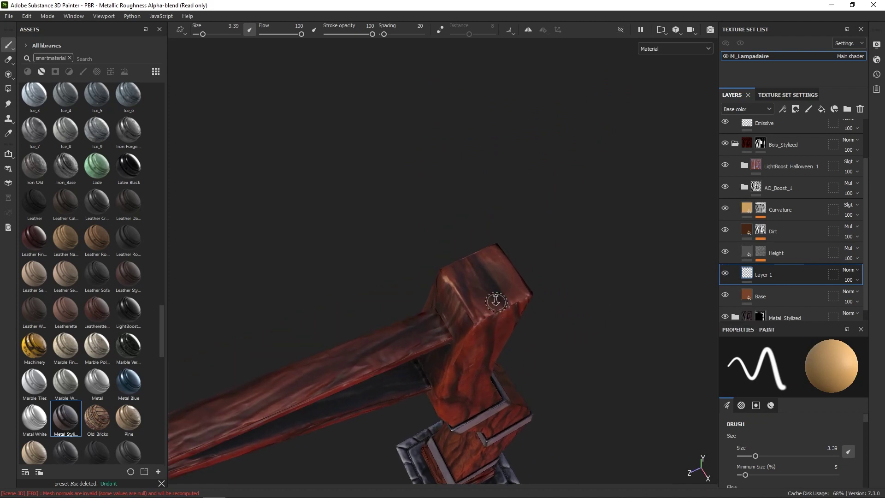
mouse_move(494, 302)
alt+mouse_down()
mouse_move(485, 244)
mouse_move(488, 273)
mouse_move(523, 253)
mouse_move(516, 278)
mouse_move(559, 250)
mouse_move(513, 279)
alt+mouse_up()
mouse_move(481, 311)
mouse_down()
mouse_move(514, 299)
mouse_move(510, 282)
mouse_move(481, 304)
mouse_move(440, 279)
mouse_move(489, 260)
mouse_move(500, 265)
mouse_move(464, 263)
mouse_move(504, 283)
mouse_up()
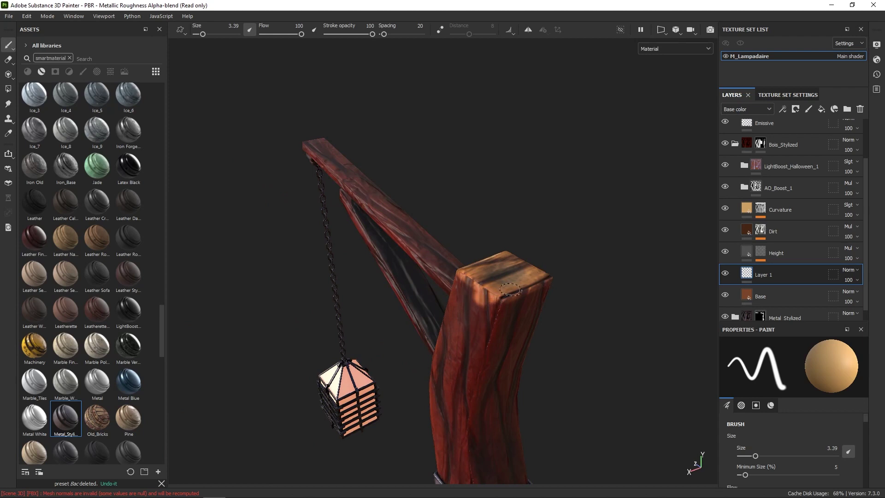
Undo the last stroke, then paint the post's upper edges and the inner face above the horizontal arm.
key(ctrl+z)
alt+drag(551, 271, 435, 250)
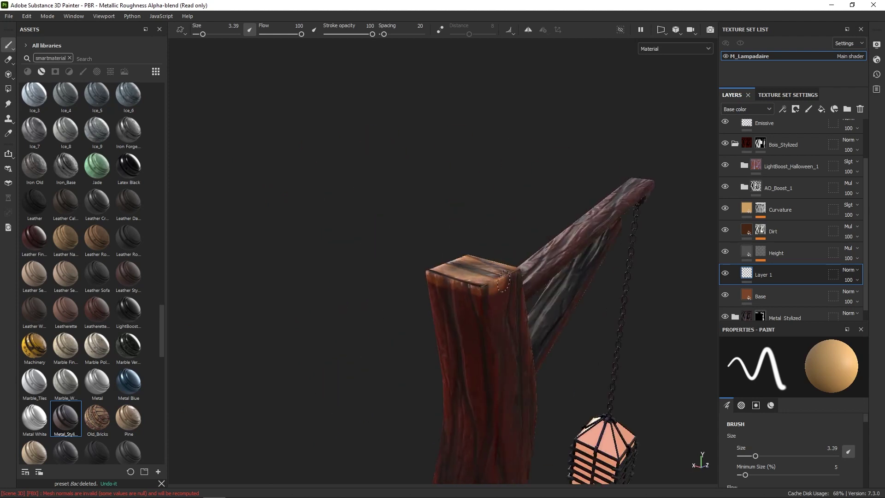
alt+drag(520, 271, 359, 282)
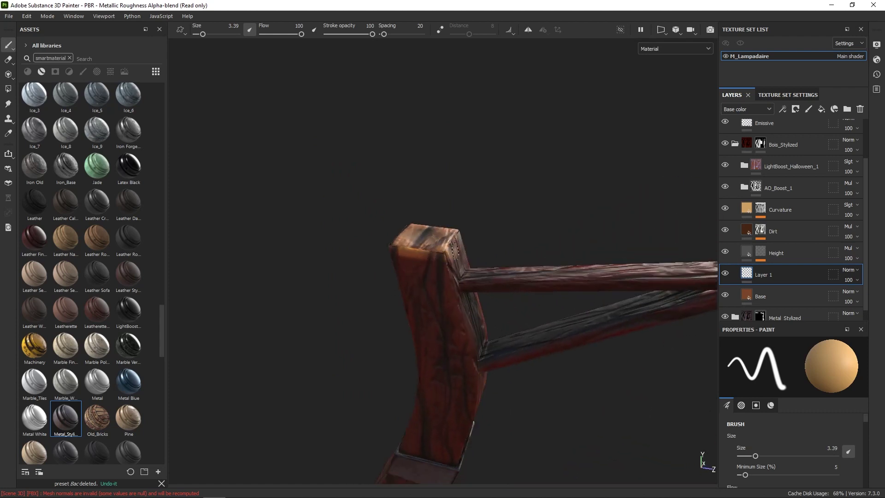
alt+drag(456, 236, 330, 233)
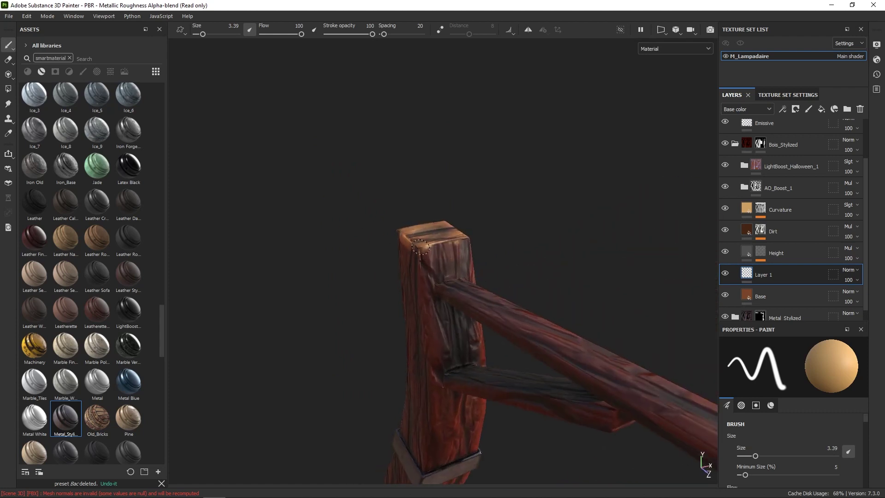
mouse_move(411, 243)
mouse_down()
mouse_move(449, 246)
mouse_move(473, 278)
mouse_move(510, 270)
mouse_up()
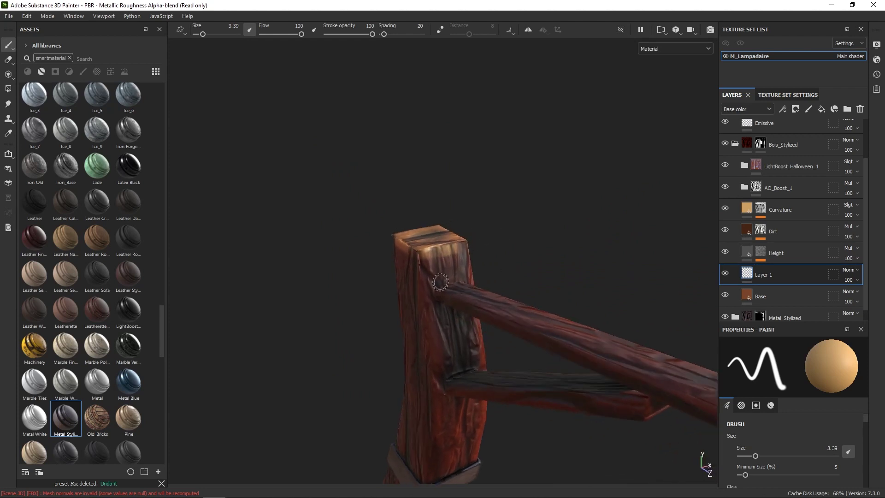
Paint the tan color around the joints where the horizontal arm and the diagonal brace meet the post.
alt+drag(437, 293, 361, 314)
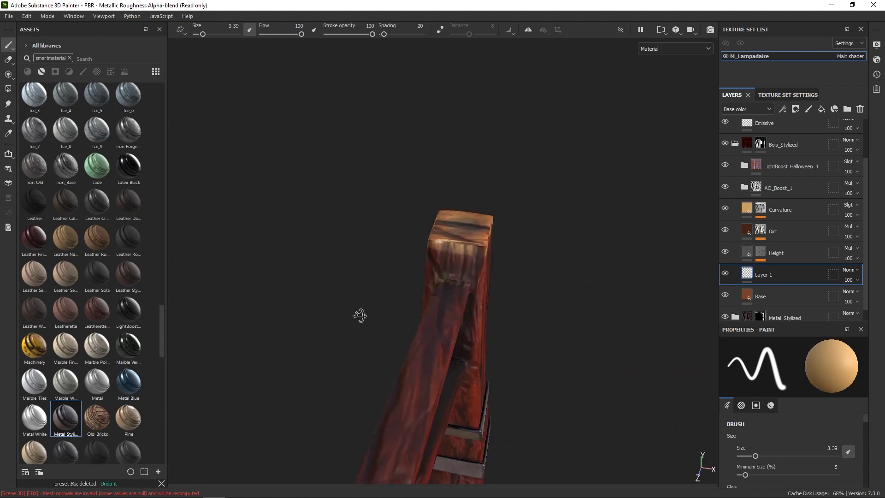
alt+drag(469, 289, 432, 229)
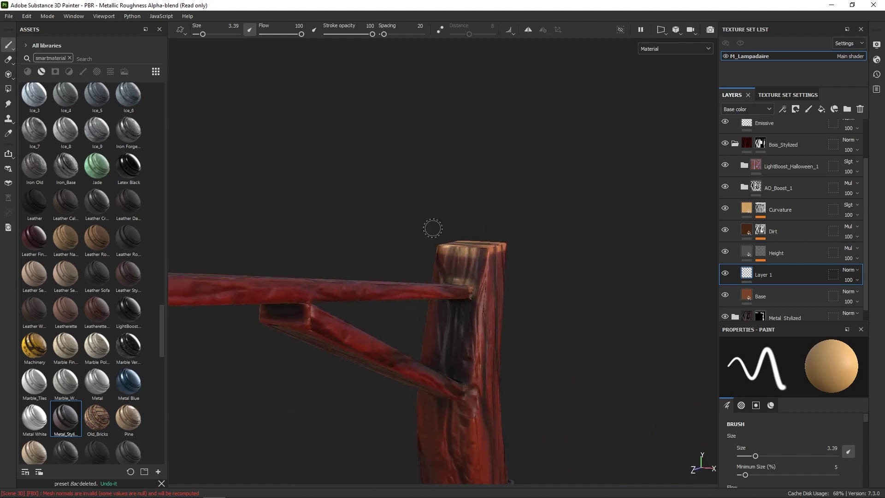
alt+drag(465, 299, 471, 295)
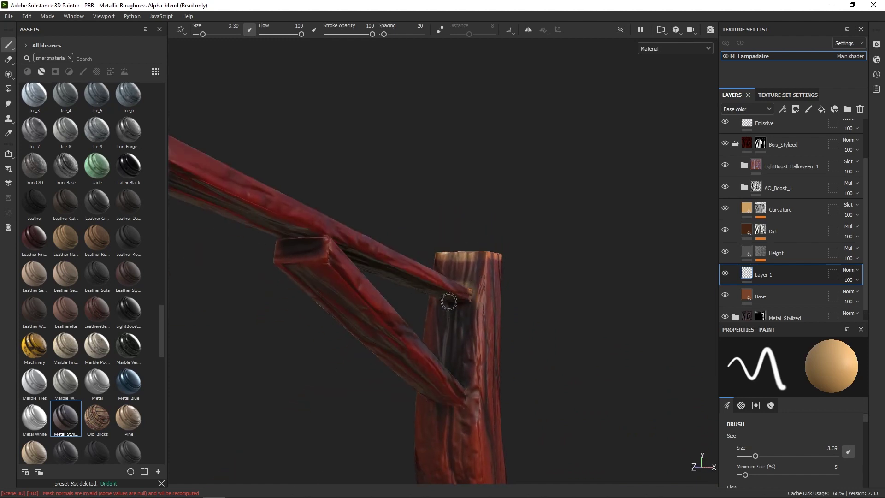
alt+drag(448, 301, 456, 341)
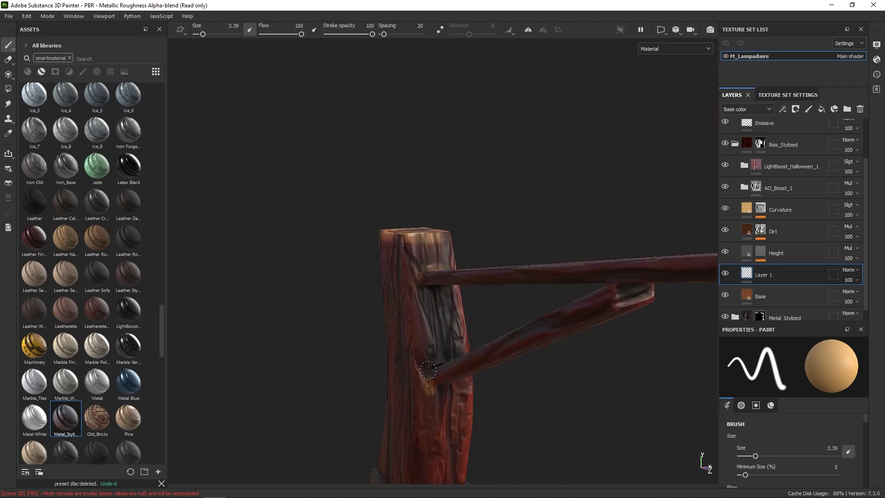
mouse_move(440, 370)
alt+mouse_down()
mouse_move(427, 389)
mouse_move(465, 377)
mouse_move(472, 360)
mouse_move(453, 357)
mouse_move(458, 364)
mouse_move(512, 330)
mouse_move(491, 267)
mouse_move(500, 280)
mouse_move(456, 261)
mouse_move(430, 263)
alt+mouse_up()
Undo the first stroke on the diagonal brace and repaint the brace along both of its sides.
drag(488, 268, 282, 372)
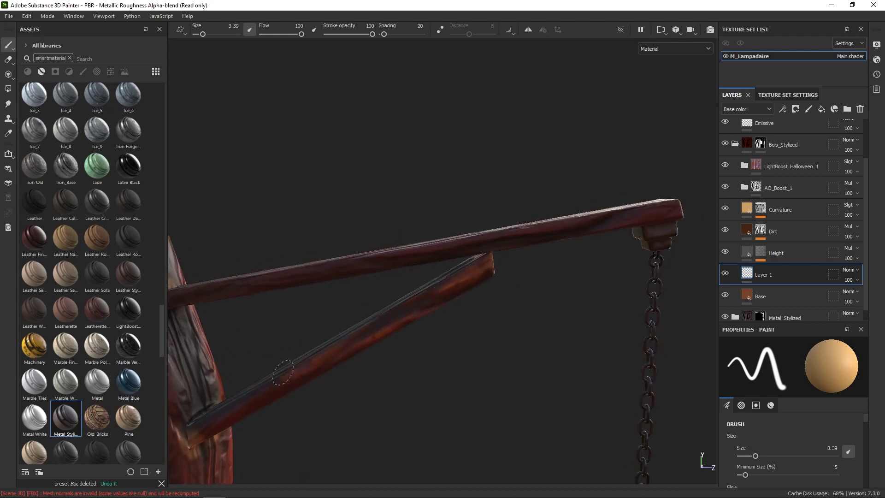
key(ctrl+z)
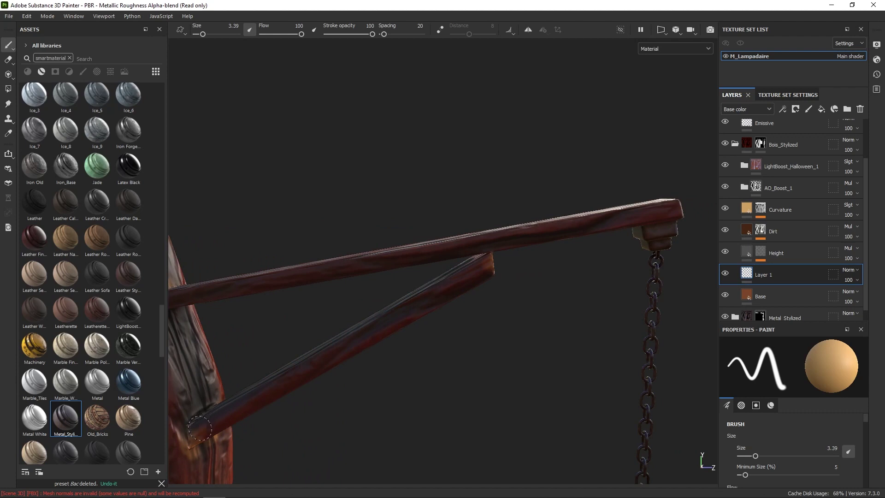
drag(202, 425, 292, 389)
mouse_move(225, 416)
mouse_down()
mouse_move(399, 324)
mouse_move(426, 298)
mouse_move(411, 276)
mouse_move(525, 276)
mouse_move(563, 293)
mouse_up()
alt+middle_drag(563, 293, 427, 251)
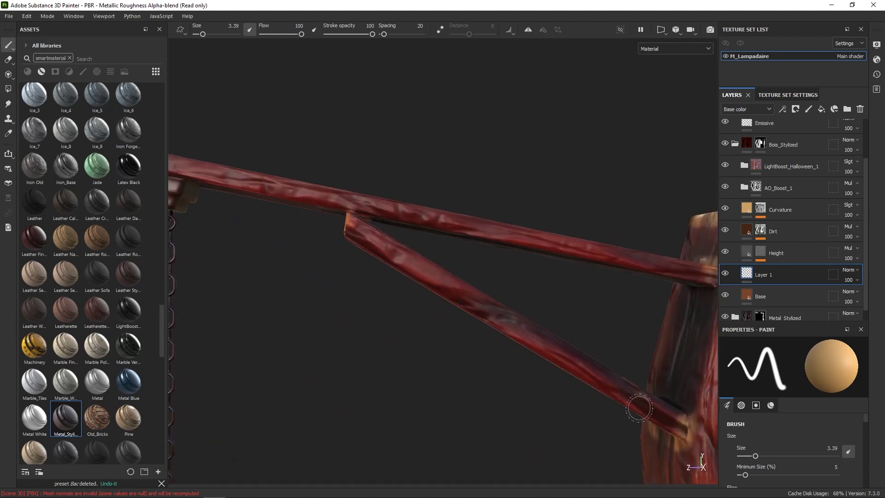
mouse_move(652, 400)
mouse_down()
mouse_move(582, 349)
mouse_move(353, 228)
mouse_up()
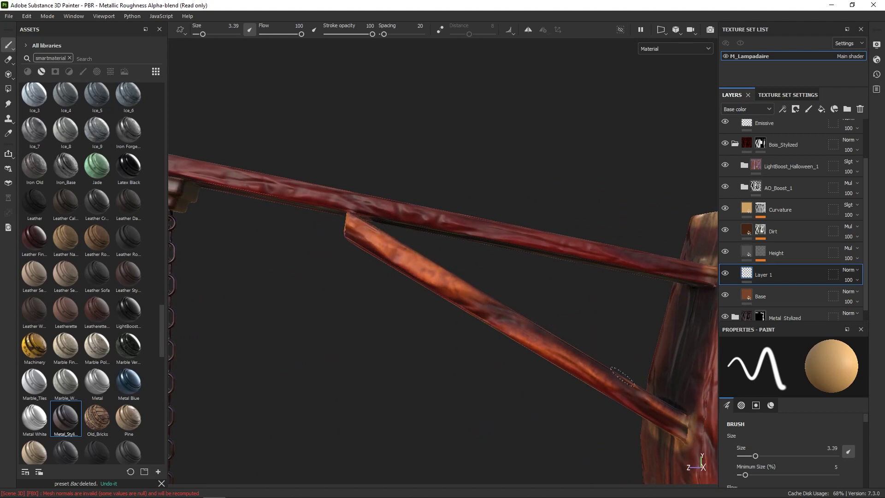
Paint the tan color along one side of the horizontal arm and over its free end above the chain.
alt+middle_drag(602, 304, 536, 332)
mouse_move(660, 299)
mouse_down()
mouse_move(641, 303)
mouse_move(304, 233)
mouse_up()
alt+middle_drag(341, 237, 493, 269)
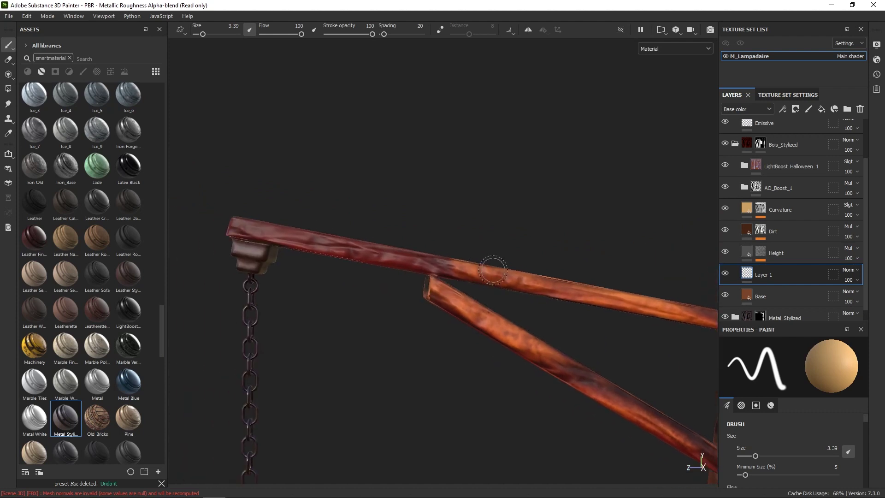
mouse_move(493, 269)
mouse_down()
mouse_move(225, 224)
mouse_move(379, 250)
mouse_move(443, 341)
mouse_up()
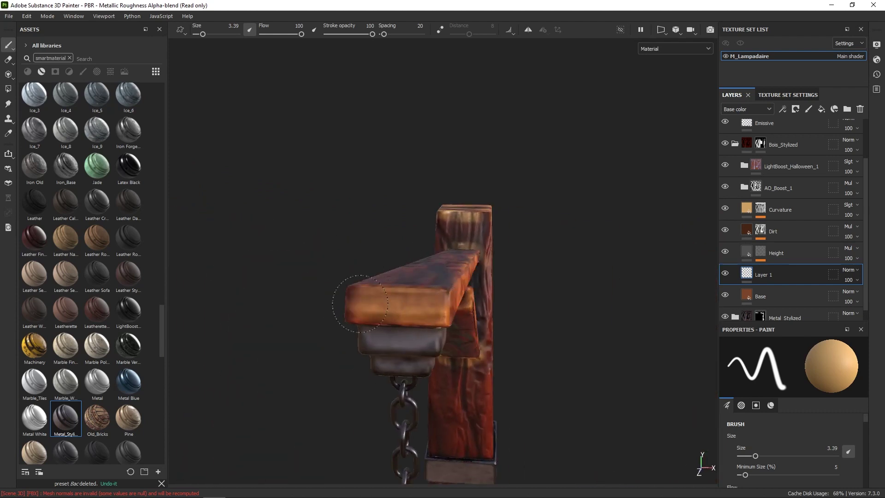
Paint the tan color along the opposite side of the horizontal arm, from its free end back to the post.
mouse_move(330, 302)
alt+mouse_down()
mouse_move(592, 295)
mouse_move(598, 249)
alt+mouse_up()
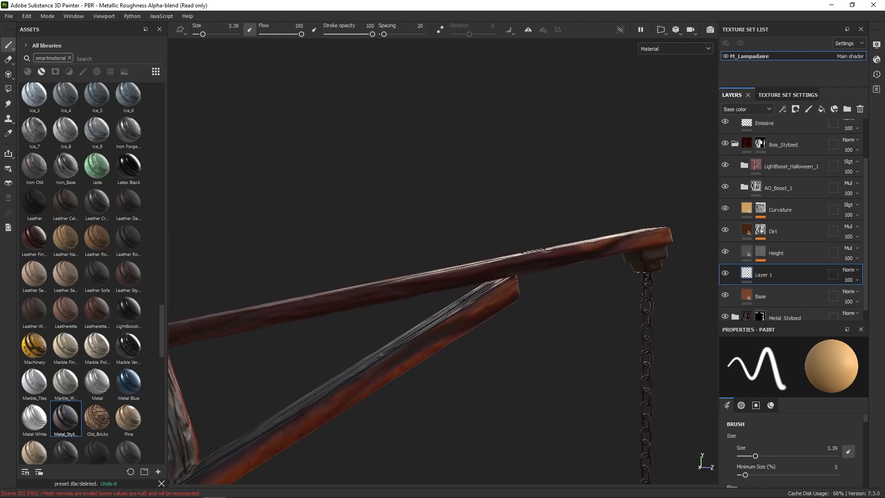
alt+drag(588, 251, 586, 342)
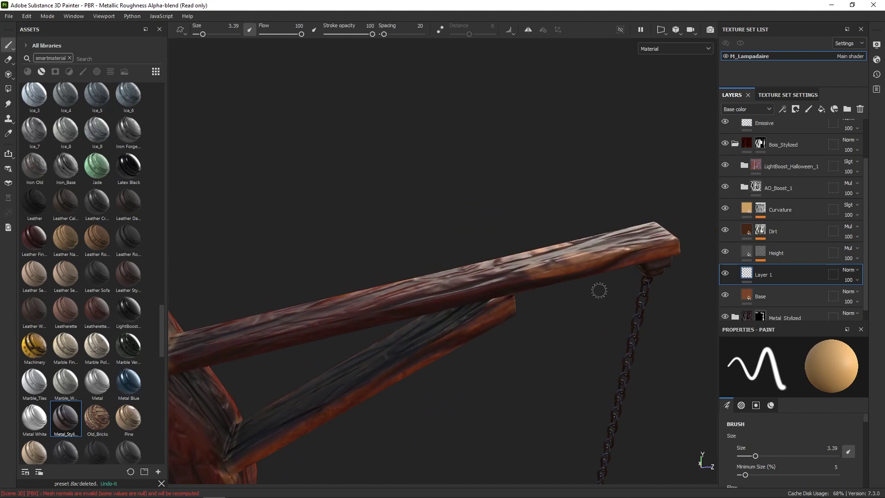
alt+drag(551, 311, 548, 286)
key(ctrl)
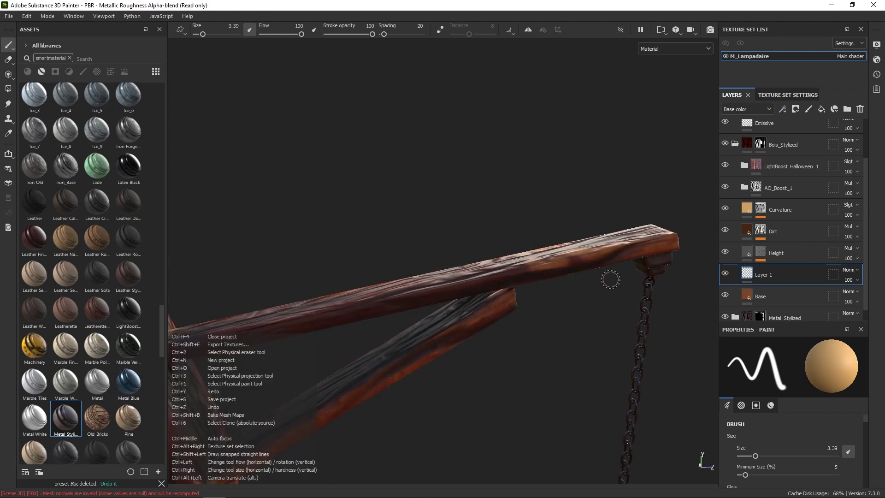
mouse_move(628, 262)
alt+mouse_down()
mouse_move(547, 332)
mouse_move(601, 249)
mouse_move(651, 243)
alt+mouse_up()
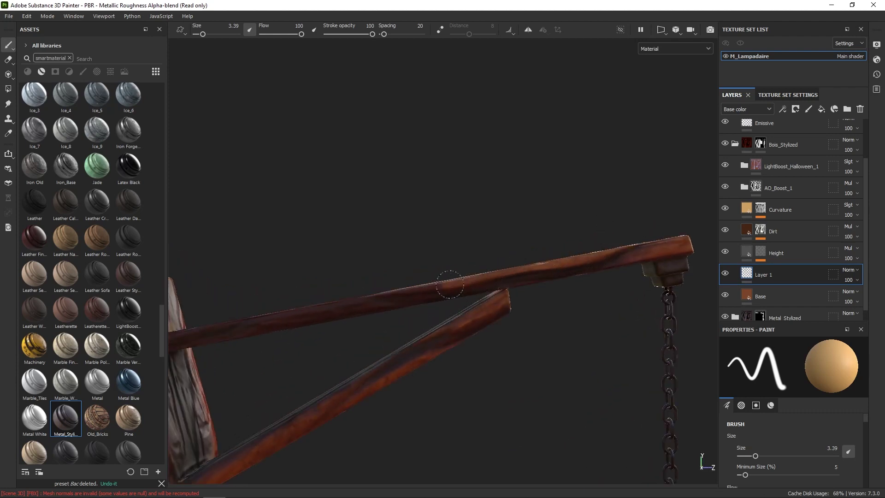
alt+drag(312, 310, 493, 287)
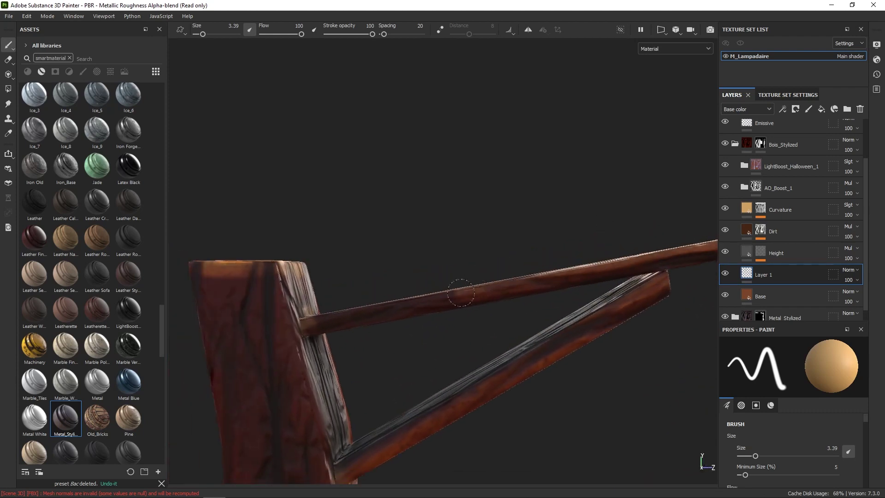
scroll(462, 331, down, 4)
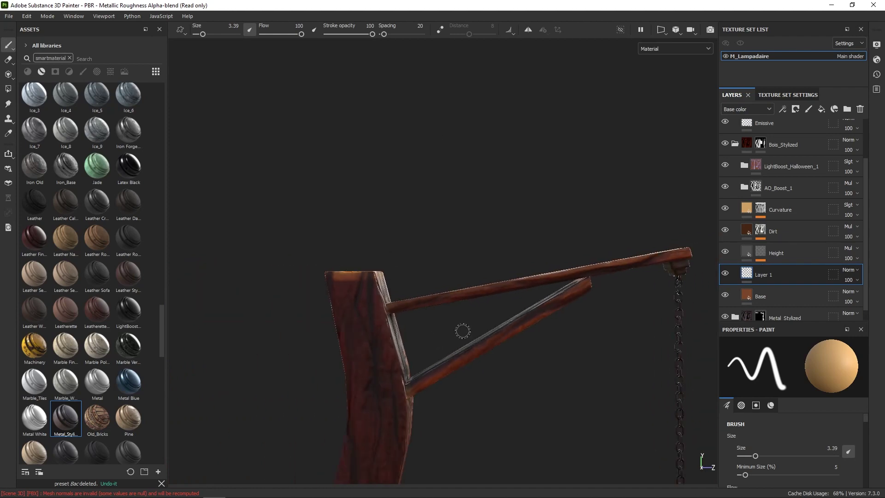
scroll(523, 449, down, 5)
alt+drag(517, 450, 340, 294)
scroll(603, 369, up, 5)
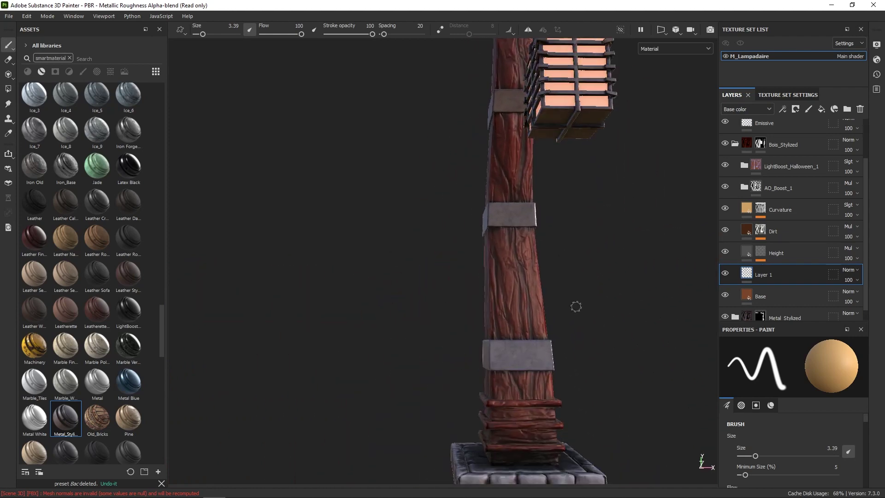
Paint the tan color along the outer faces of the topmost wooden trim around the foot of the post.
scroll(576, 306, down, 2)
alt+middle_drag(576, 306, 597, 303)
scroll(557, 247, up, 4)
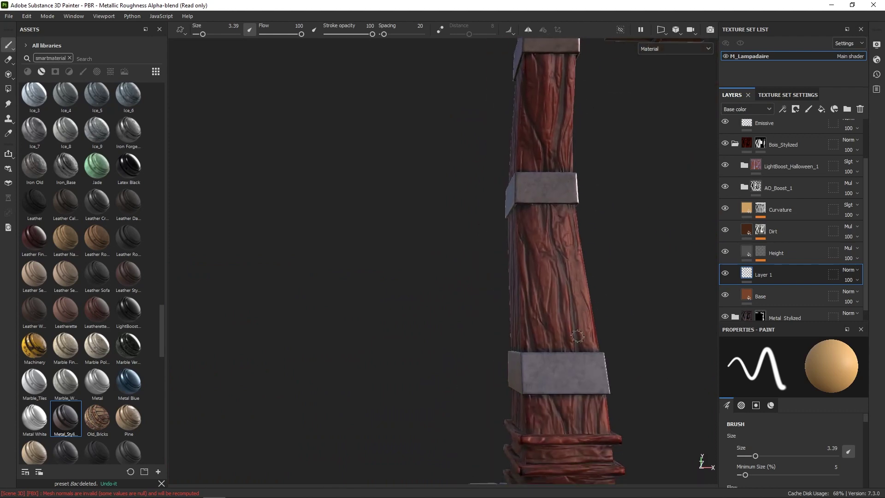
alt+drag(577, 336, 611, 370)
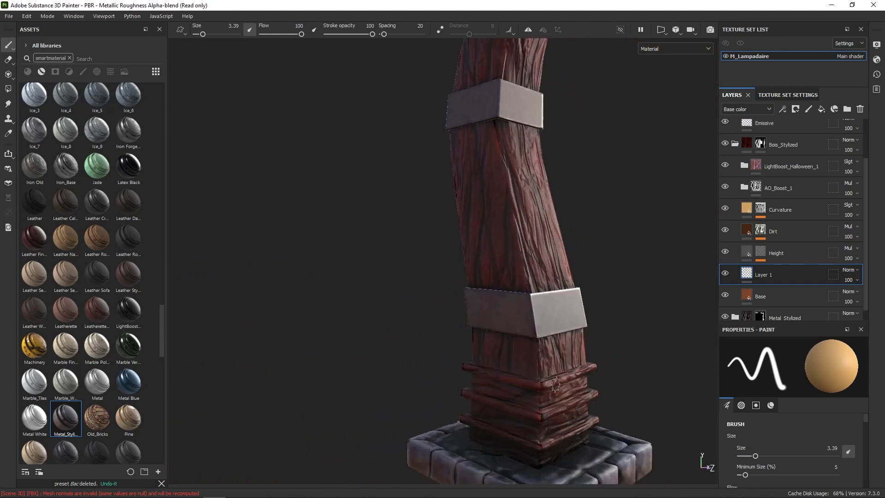
mouse_move(547, 382)
mouse_down()
mouse_move(528, 384)
mouse_move(612, 375)
mouse_up()
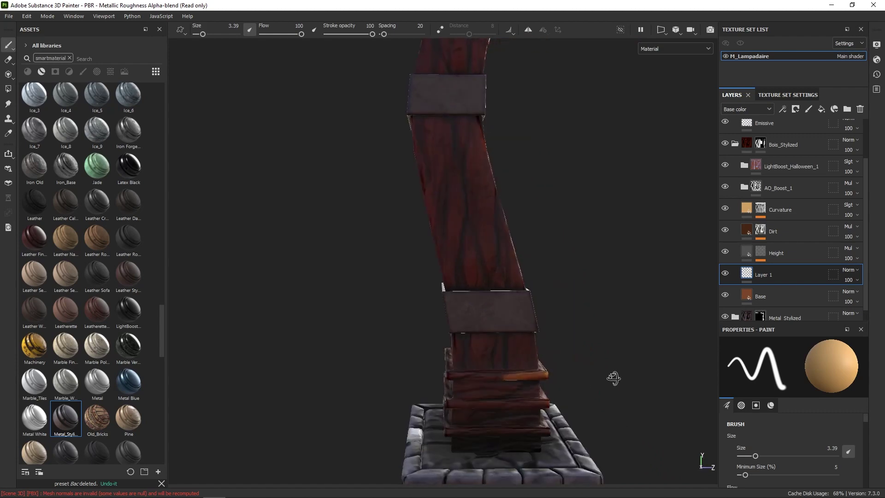
mouse_move(508, 376)
mouse_down()
mouse_move(472, 379)
mouse_move(650, 369)
mouse_up()
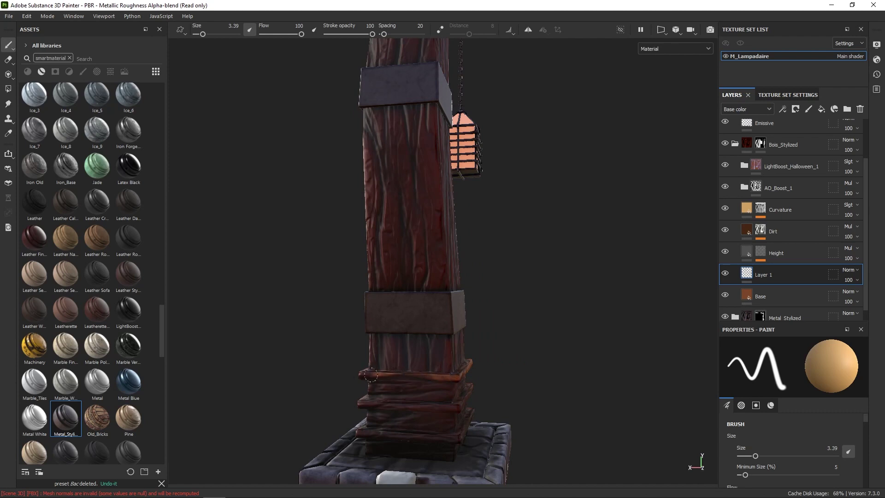
alt+drag(356, 372, 421, 372)
drag(360, 376, 273, 366)
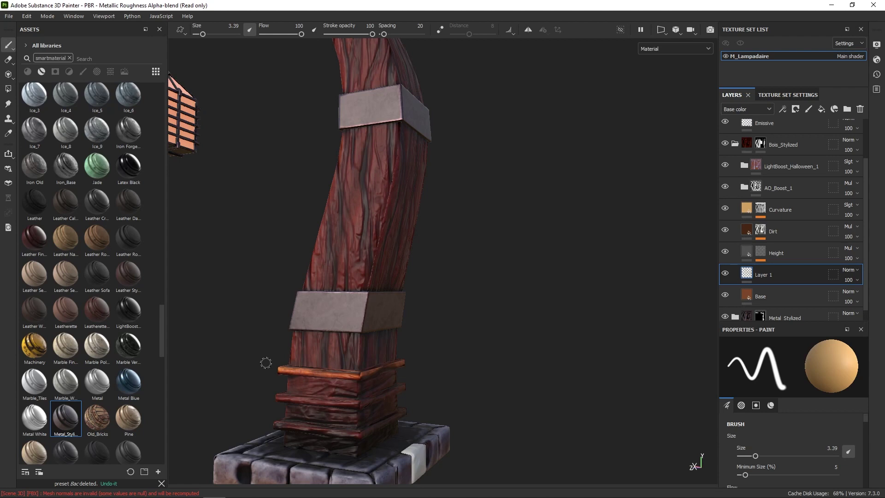
Paint the tan color over the upper edges and corners of the topmost trim on all sides of the post.
alt+drag(441, 335, 459, 336)
alt+right_drag(421, 327, 469, 347)
alt+middle_drag(468, 348, 462, 345)
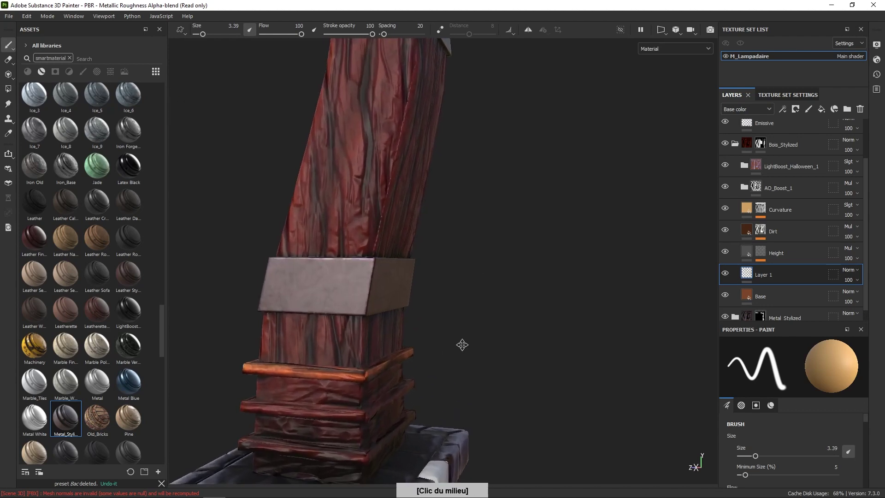
alt+right_drag(462, 345, 470, 314)
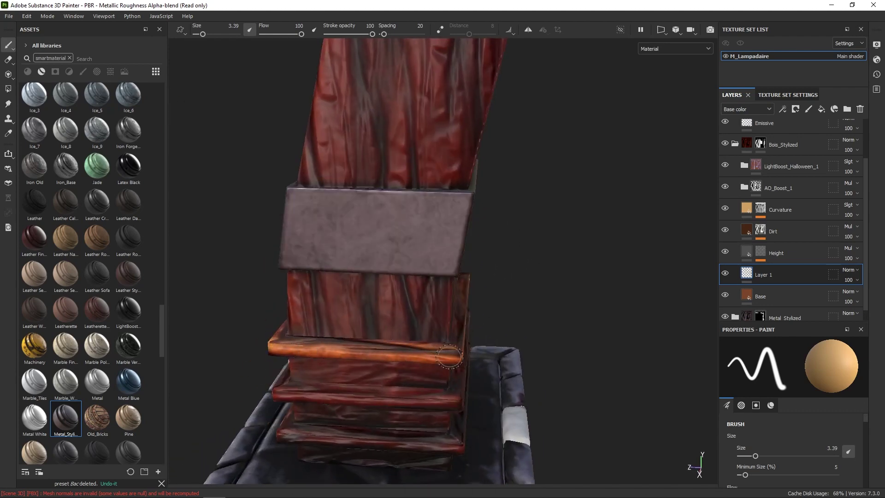
alt+drag(448, 356, 423, 358)
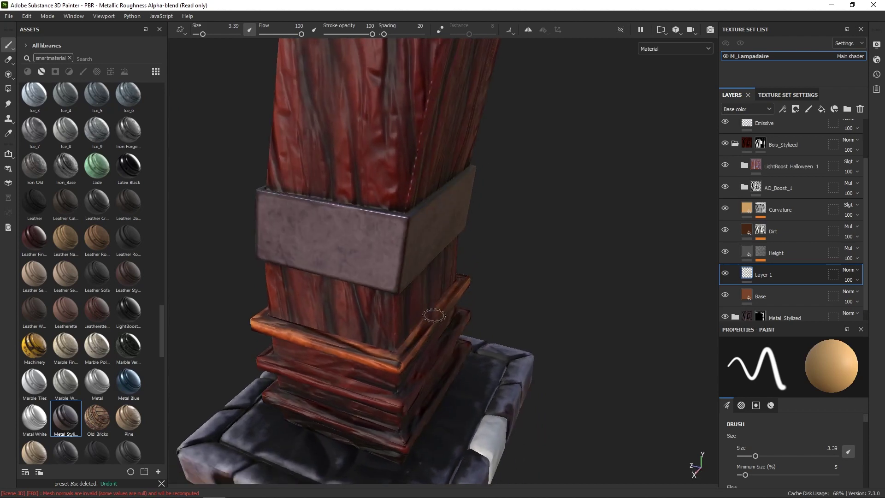
mouse_move(433, 315)
alt+mouse_down()
mouse_move(470, 276)
mouse_move(447, 253)
mouse_move(413, 251)
mouse_move(458, 234)
alt+mouse_up()
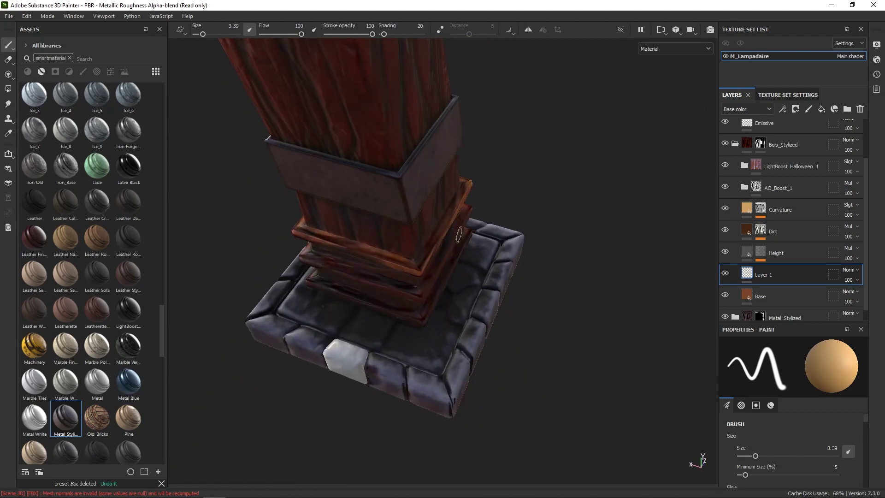
mouse_move(462, 190)
alt+mouse_down()
mouse_move(509, 319)
mouse_move(458, 257)
mouse_move(493, 253)
mouse_move(506, 244)
mouse_move(507, 224)
alt+mouse_up()
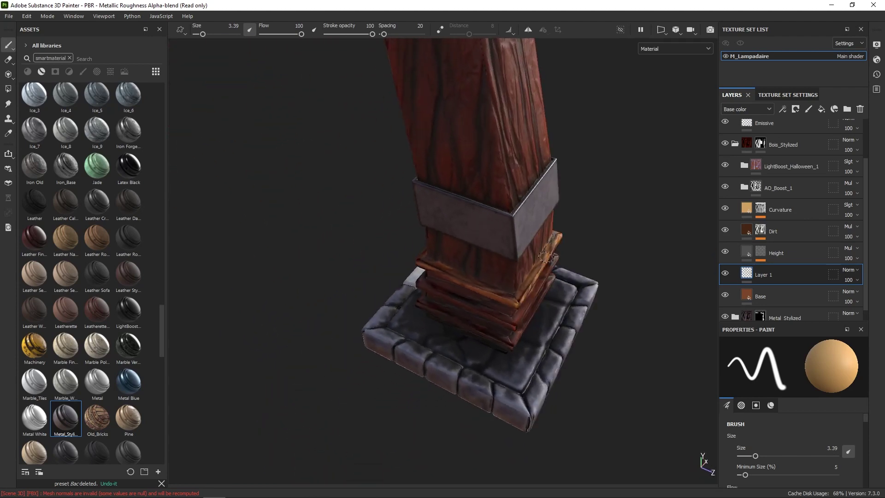
Paint the tan color around the middle wooden trim at the foot of the post, including its upper edges.
alt+drag(546, 256, 552, 225)
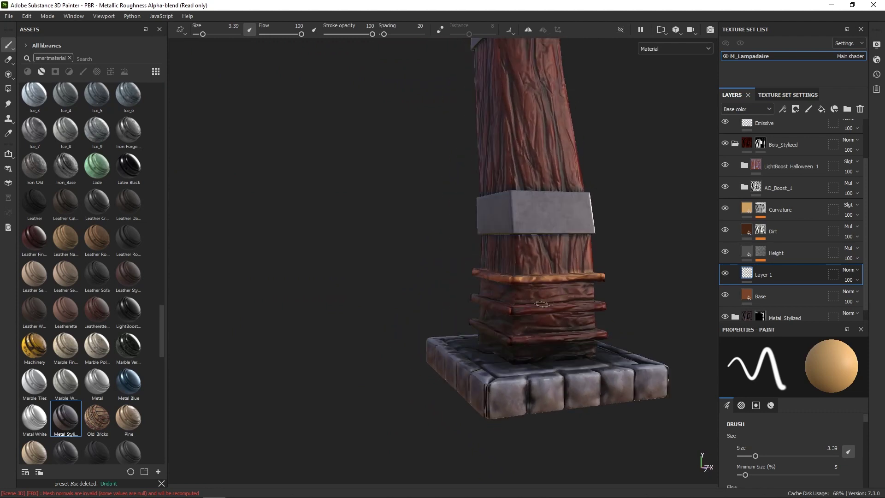
drag(511, 310, 584, 304)
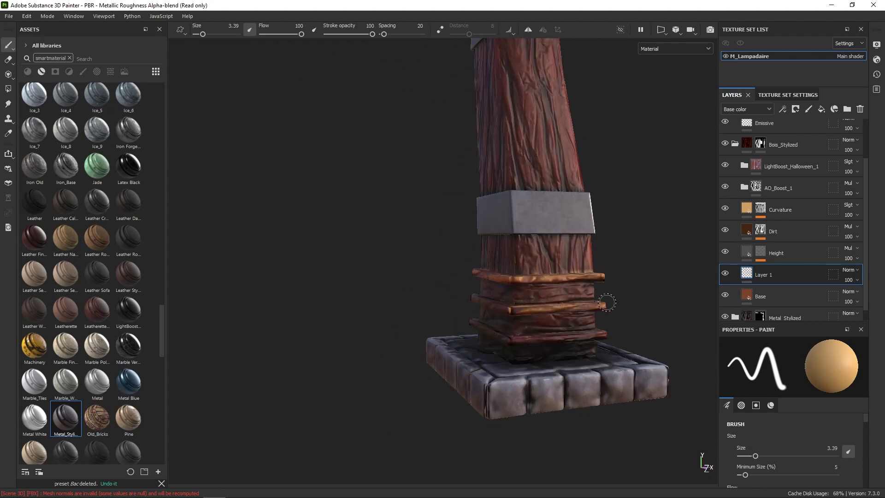
alt+drag(477, 296, 515, 303)
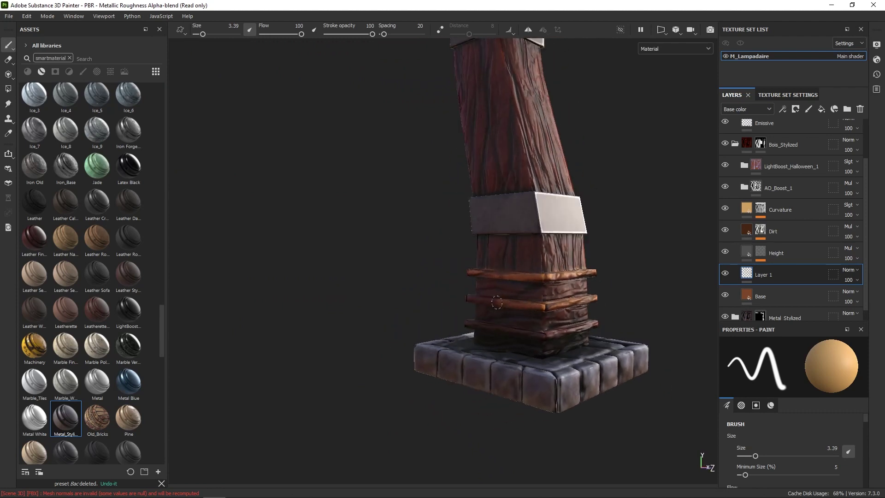
alt+drag(459, 289, 494, 293)
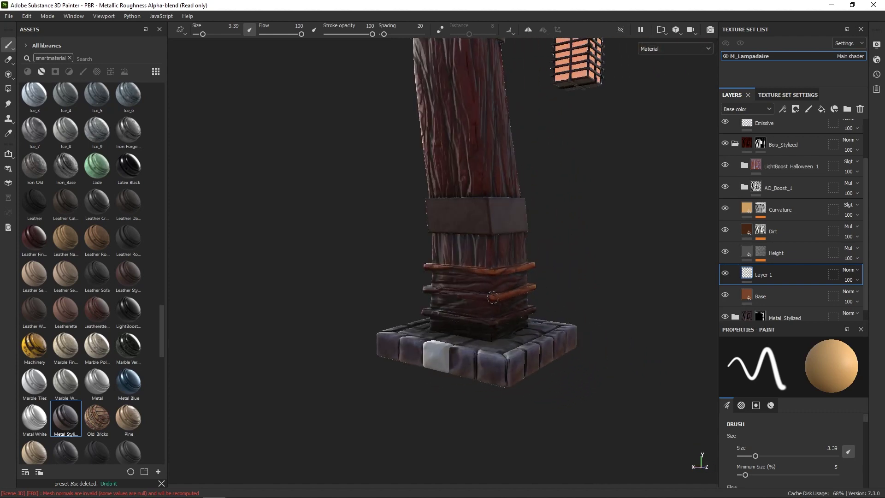
mouse_move(423, 288)
alt+mouse_down()
mouse_move(458, 304)
mouse_move(419, 297)
mouse_move(437, 295)
alt+mouse_up()
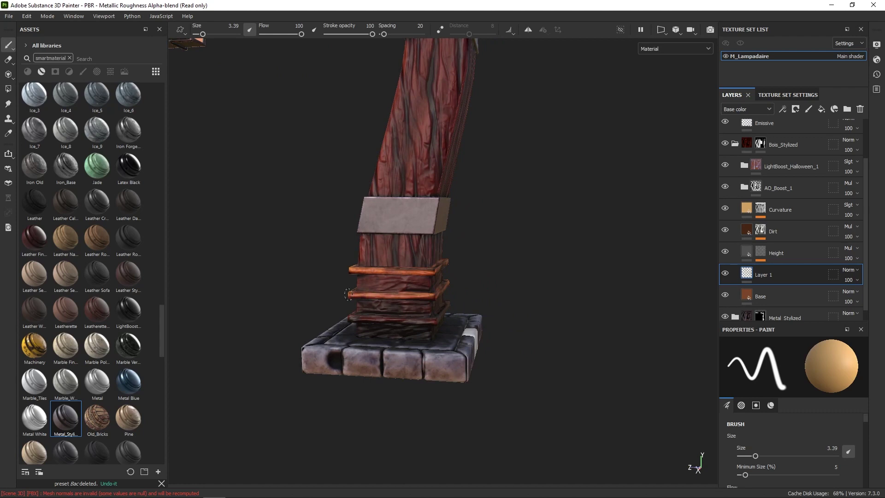
alt+drag(451, 294, 404, 345)
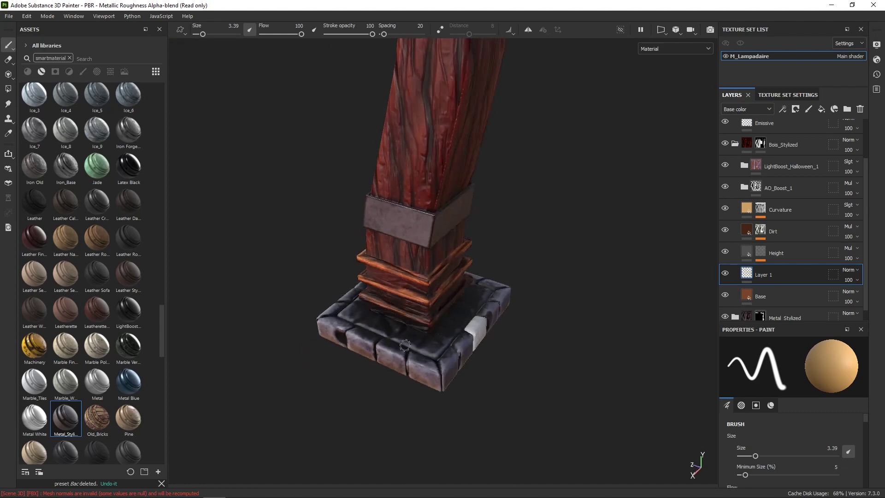
alt+drag(481, 278, 466, 309)
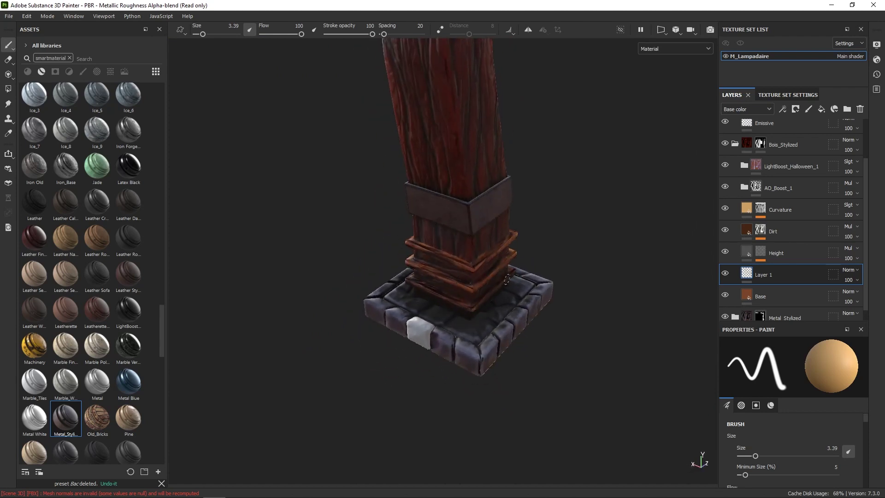
Paint the tan color around the lowest wooden trim just above the stone base.
alt+drag(536, 253, 475, 231)
alt+right_drag(556, 218, 560, 377)
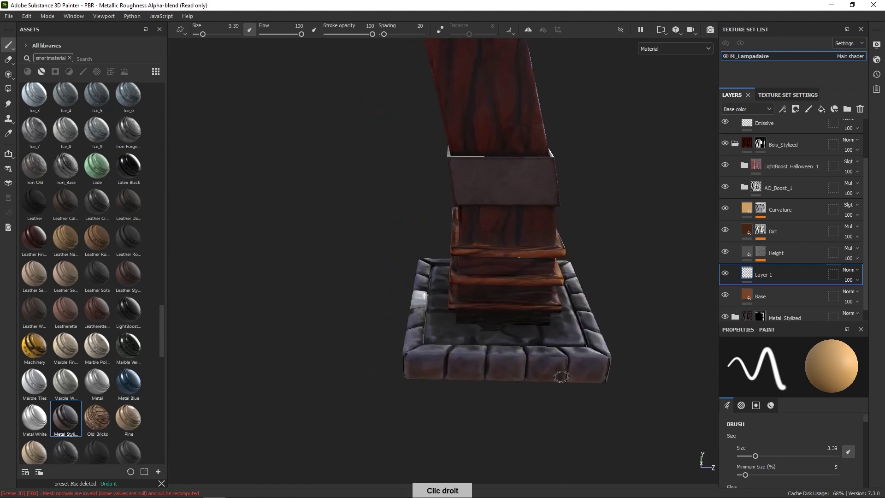
mouse_move(560, 377)
alt+mouse_down()
mouse_move(576, 258)
mouse_move(579, 276)
mouse_move(559, 293)
mouse_move(587, 310)
alt+mouse_up()
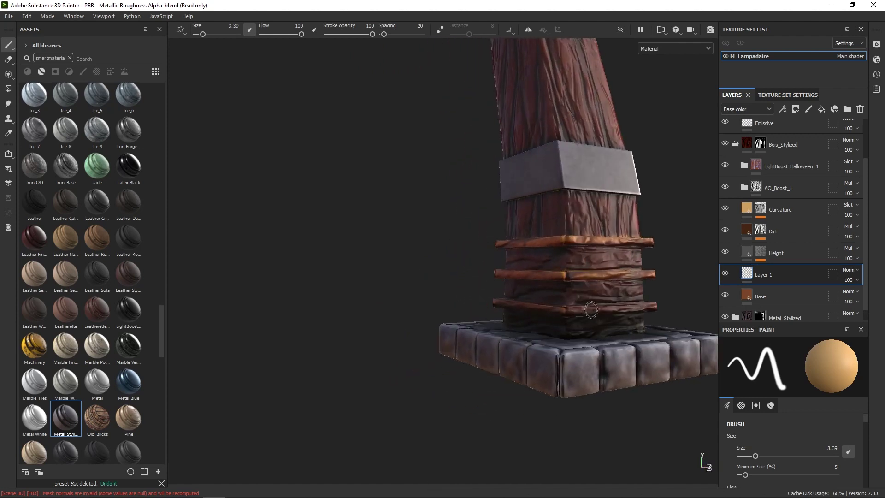
alt+drag(662, 274, 628, 308)
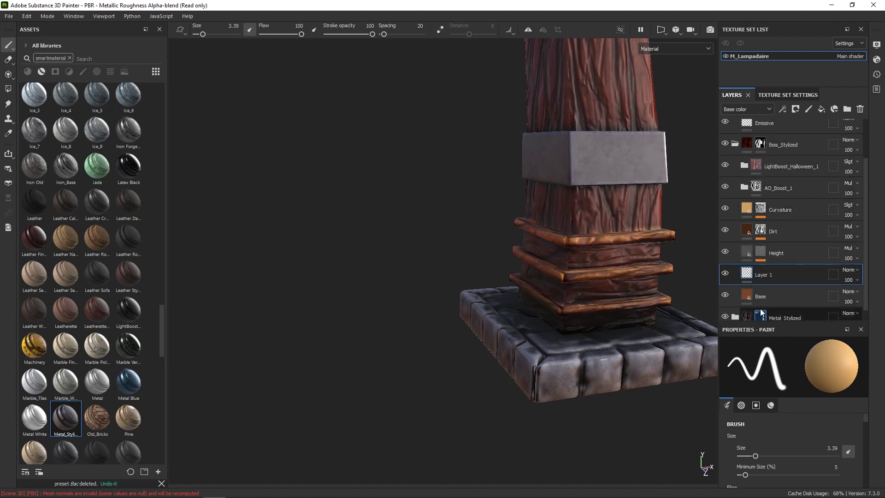
Collapse the Bois_Stylized and Lampadaire folders and add the light untextured stone block of the base to the Rock_Stylized_1 mask with mesh fill.
click(735, 144)
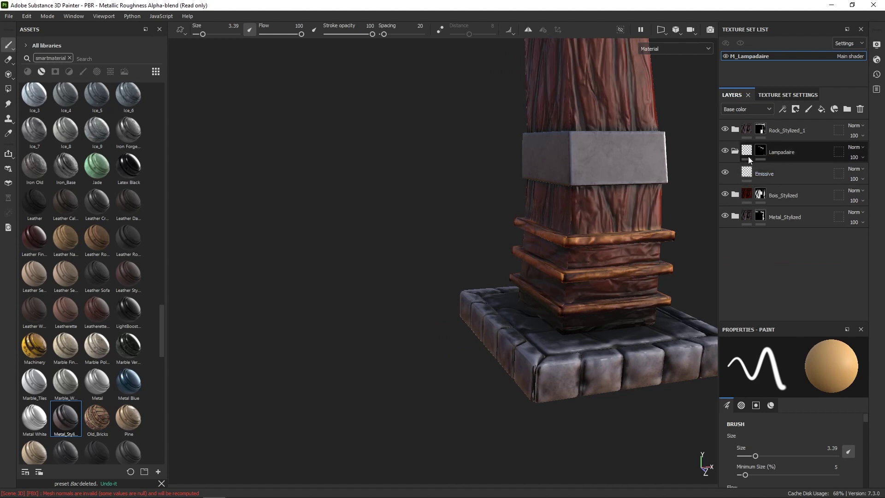
click(735, 151)
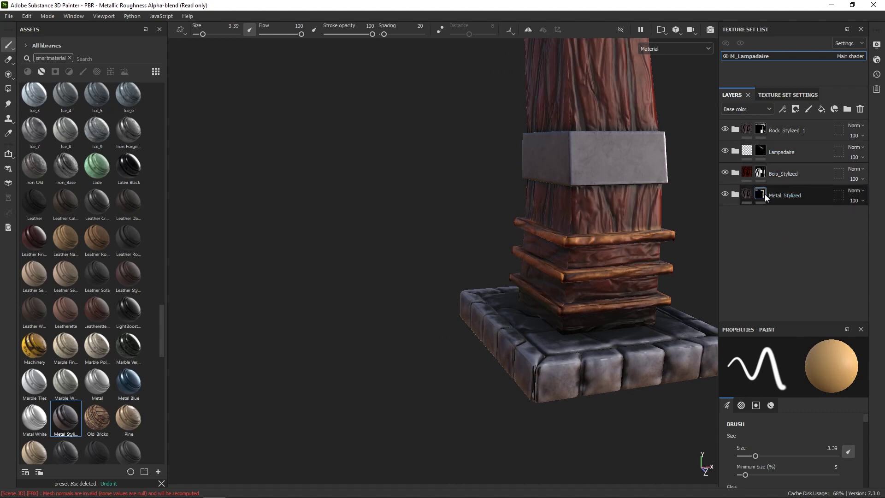
click(760, 132)
alt+drag(638, 290, 605, 314)
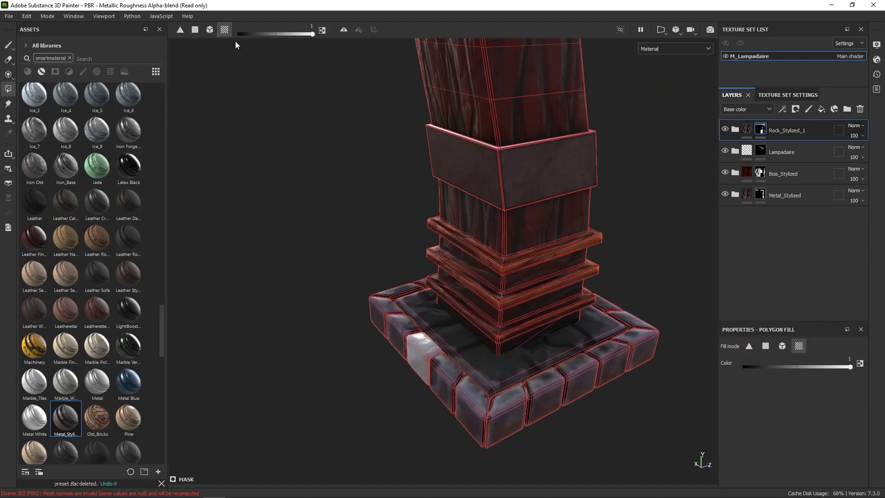
click(210, 30)
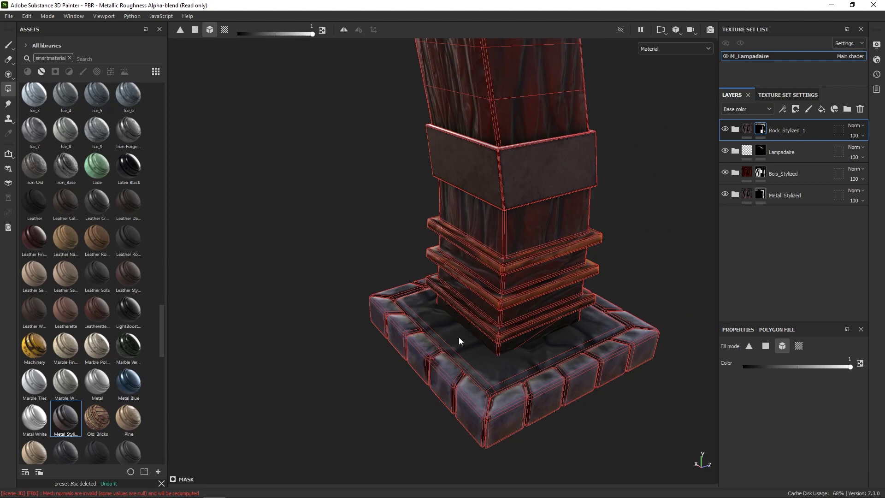
Set the M_Lampadaire texture set size to 2048 and switch from polygon fill to the Paint tool.
click(802, 95)
click(783, 187)
click(780, 234)
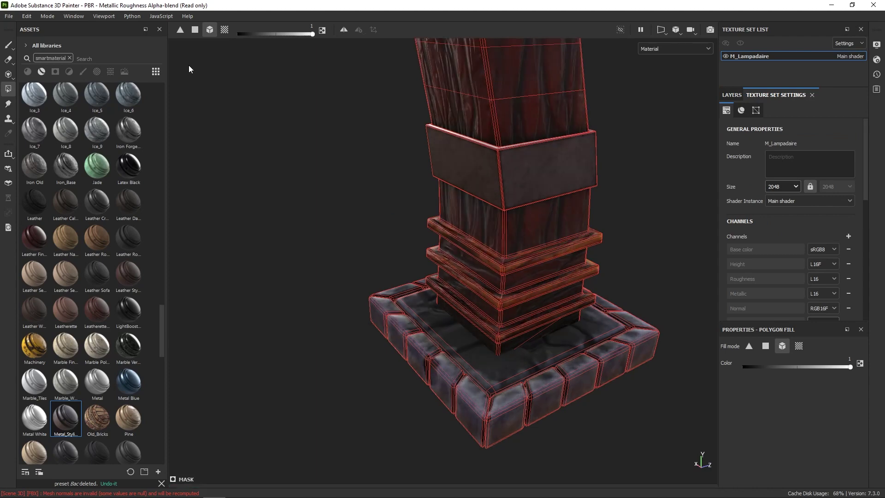
click(183, 30)
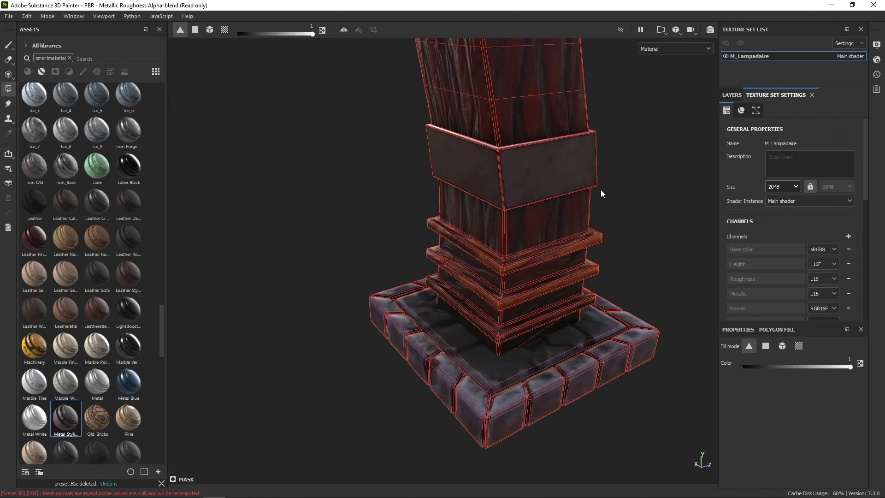
click(9, 45)
Examine the textured base, the contents of the Rock_Stylized_1 folder and the whole lamppost.
alt+right_drag(613, 262, 637, 216)
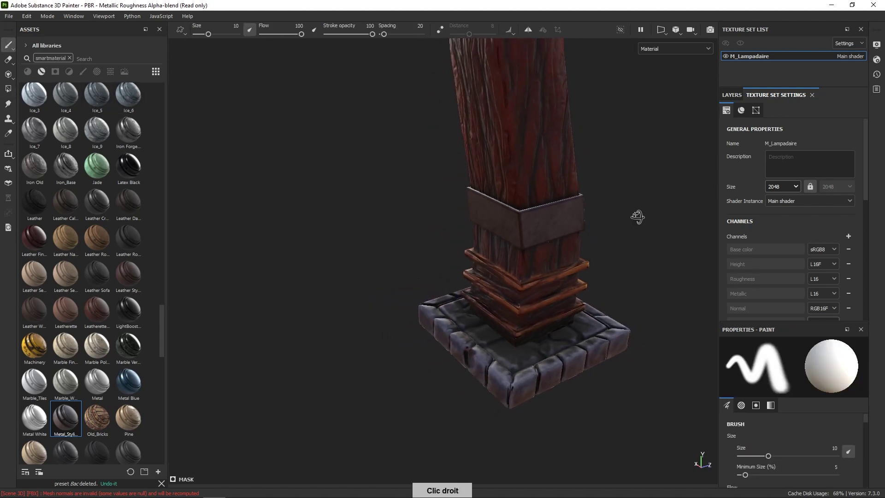
mouse_move(637, 217)
alt+mouse_down()
mouse_move(571, 206)
mouse_move(614, 239)
mouse_move(659, 253)
mouse_move(630, 256)
mouse_move(668, 248)
alt+mouse_up()
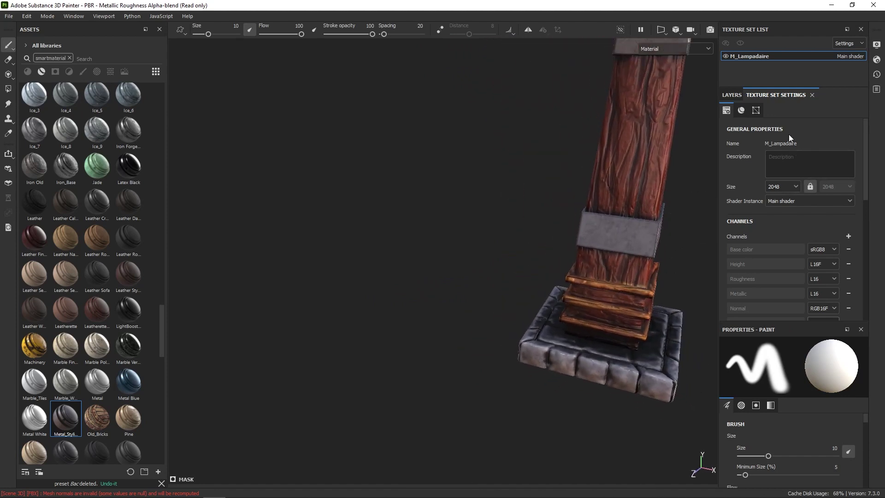
click(731, 94)
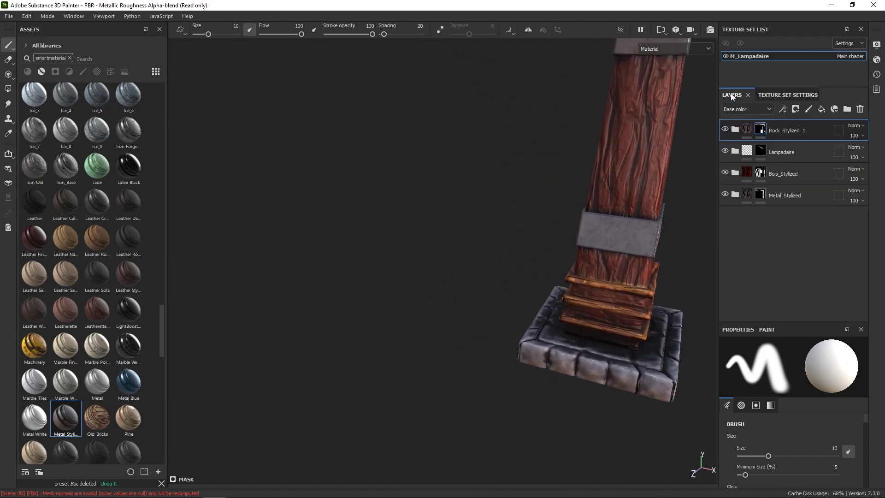
click(735, 131)
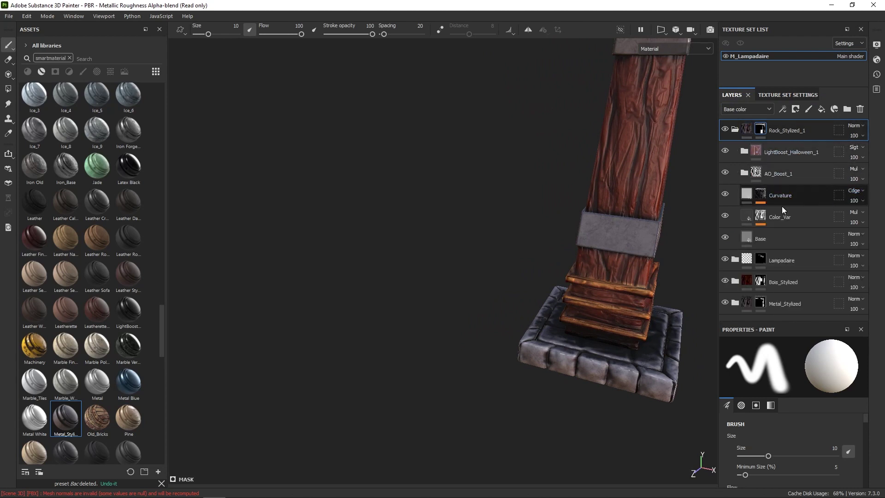
alt+drag(684, 248, 645, 258)
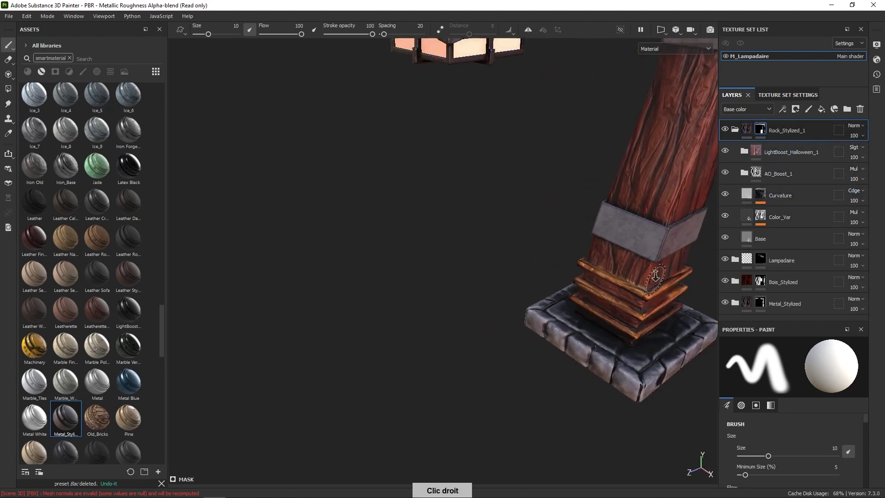
middle_drag(654, 277, 600, 333)
alt+right_drag(600, 332, 570, 277)
alt+middle_drag(571, 277, 587, 261)
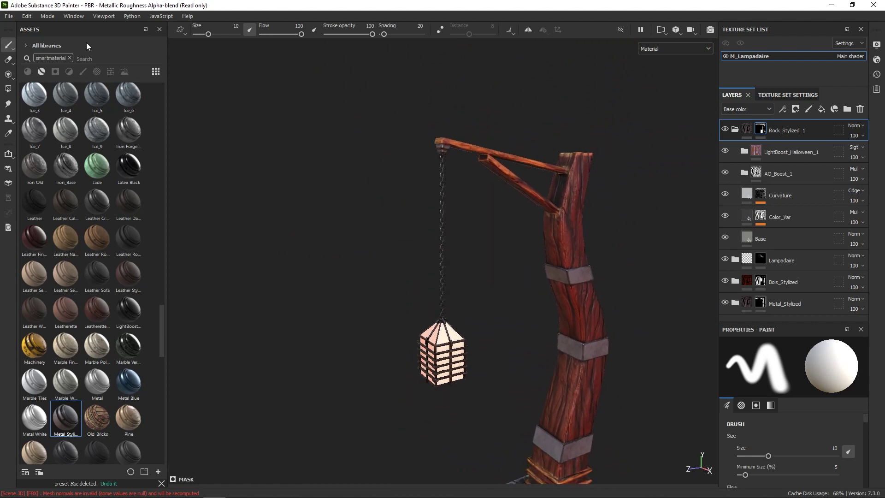
Start exporting the textures and browse for the output directory to Ressources Halloween Stylized, 04 - Substance Painter, Export_Textures, Assets on the Bureau.
click(9, 16)
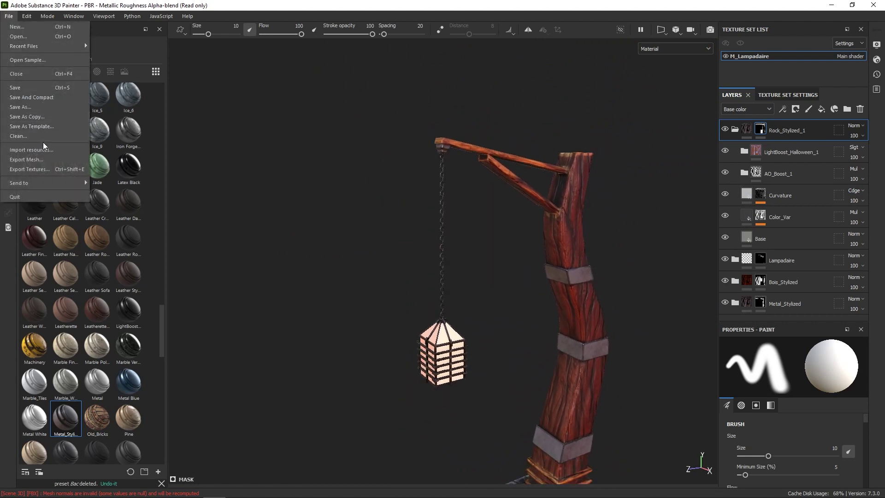
click(49, 168)
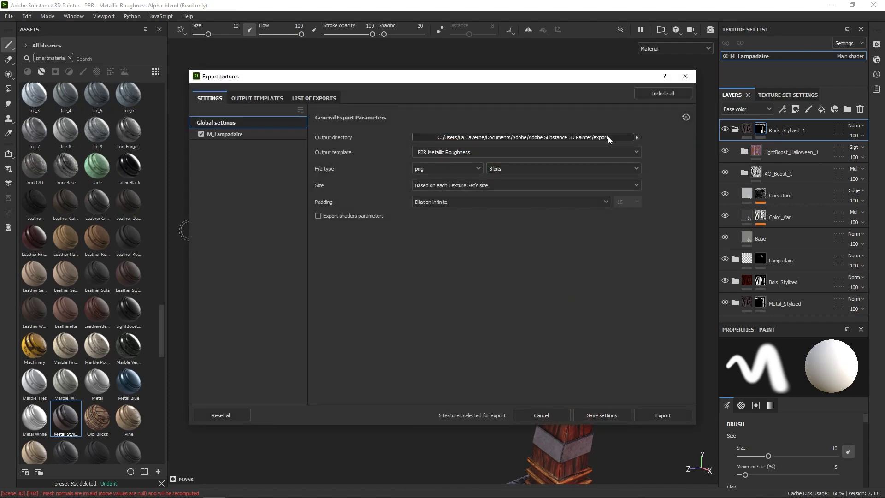
click(607, 137)
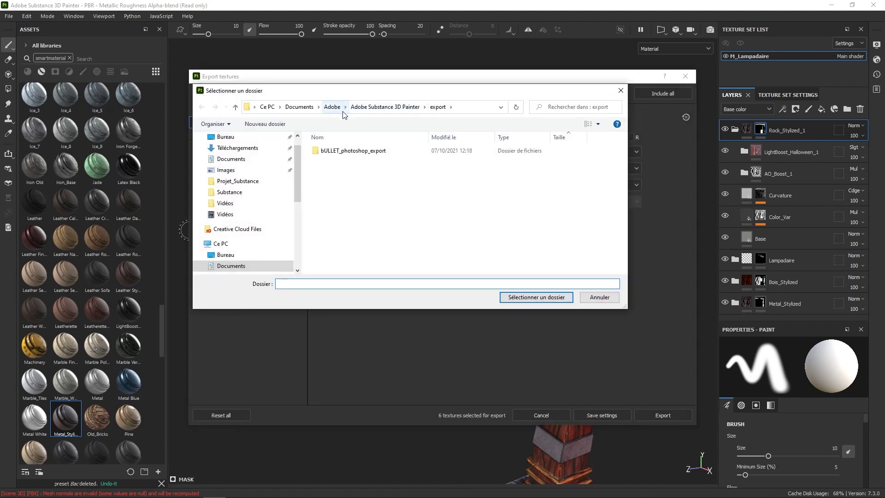
drag(299, 162, 300, 166)
click(231, 254)
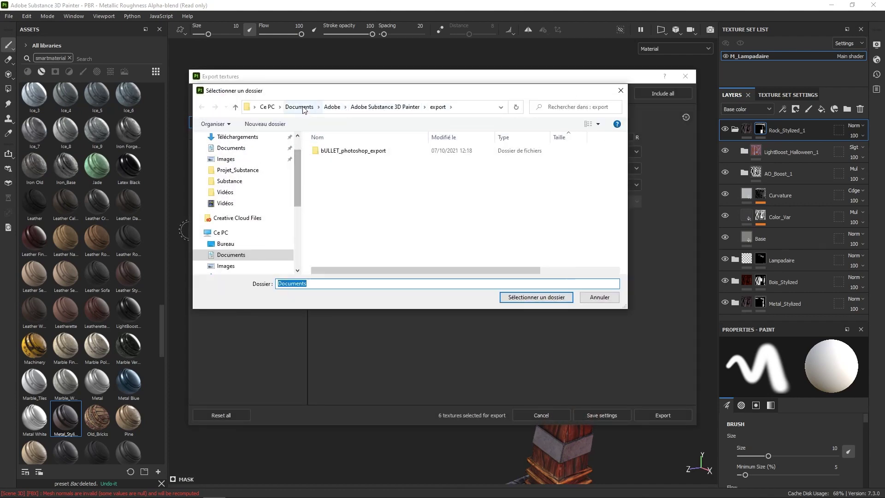
click(229, 180)
click(350, 106)
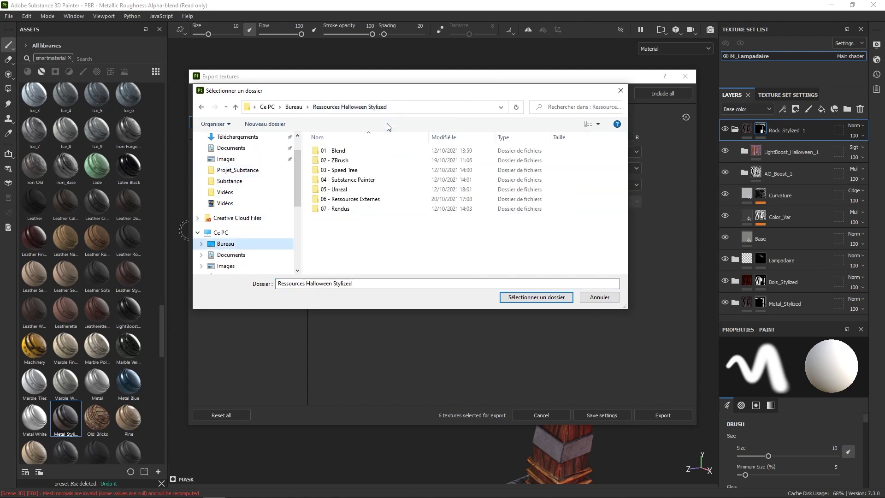
double_click(369, 179)
double_click(351, 151)
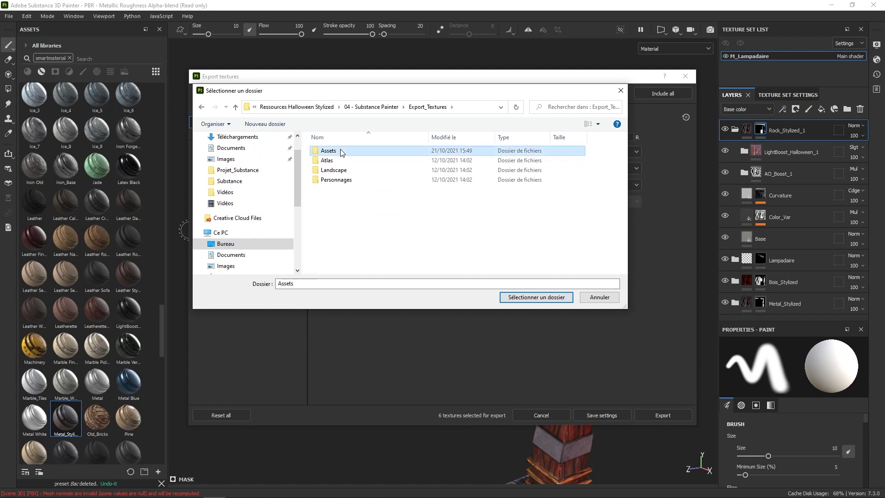
double_click(355, 152)
Create a folder named Lampadaire inside Assets and select it as the export output directory.
click(283, 126)
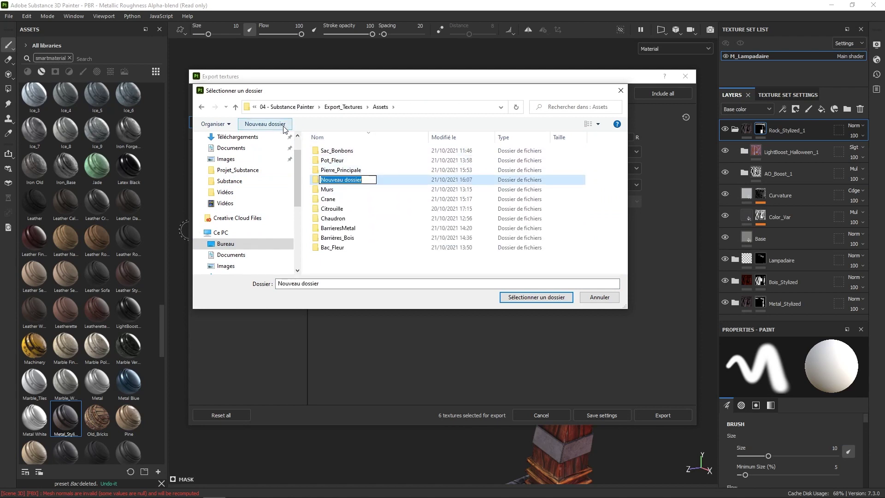
text(Lampadaire)
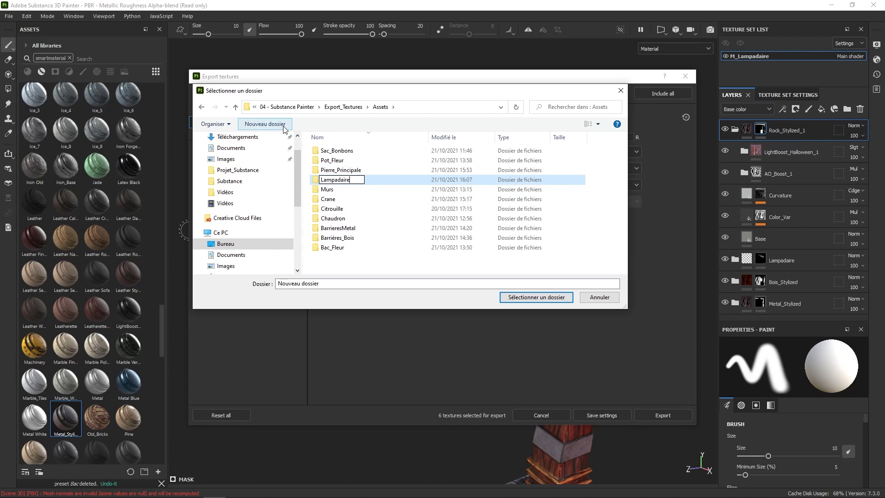
key(Return)
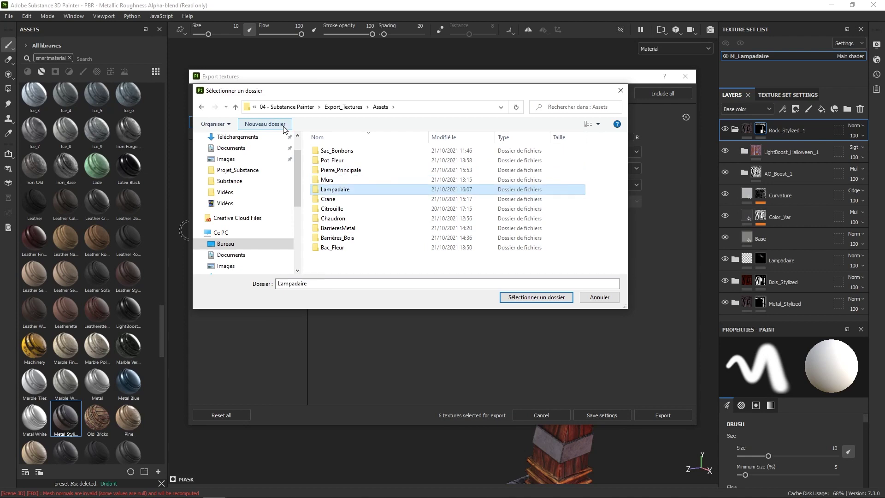
click(391, 194)
click(377, 202)
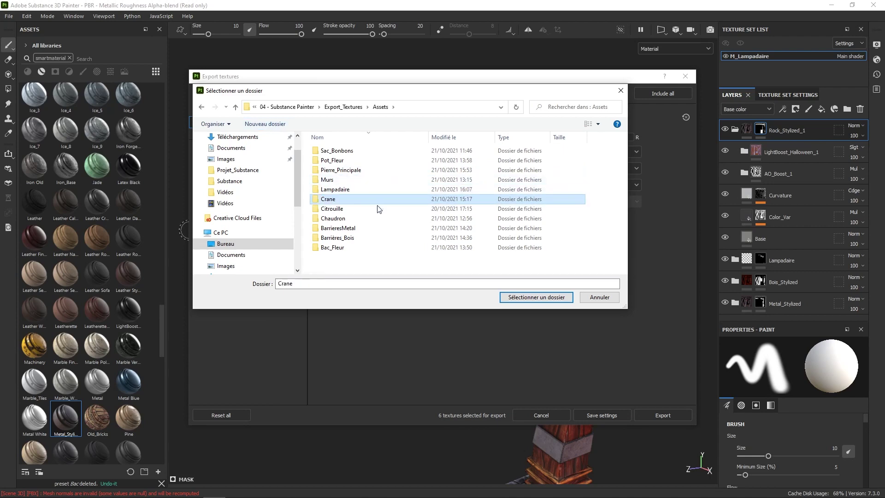
double_click(372, 189)
key(Return)
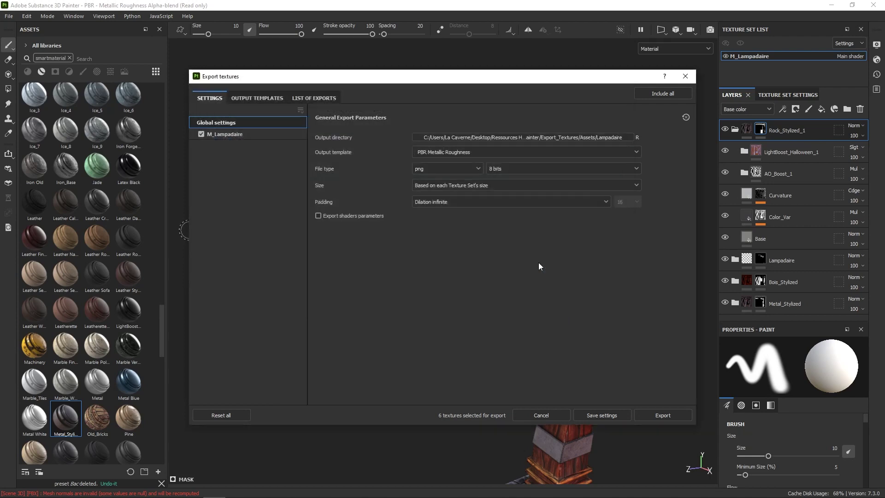
Set the texture export's output template to Unreal_Optimized.
click(505, 148)
scroll(615, 188, up, 1)
drag(635, 198, 637, 244)
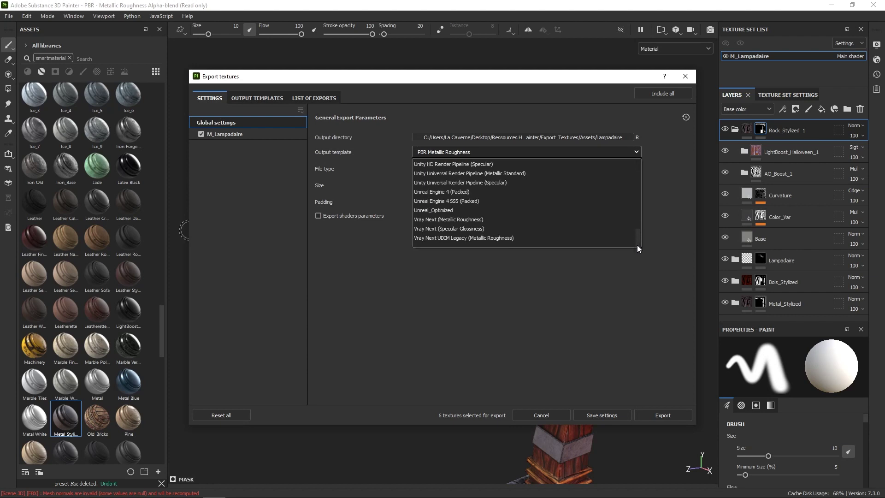
click(465, 207)
Set the export file type to Based on output template and the texture size to 2048.
click(458, 171)
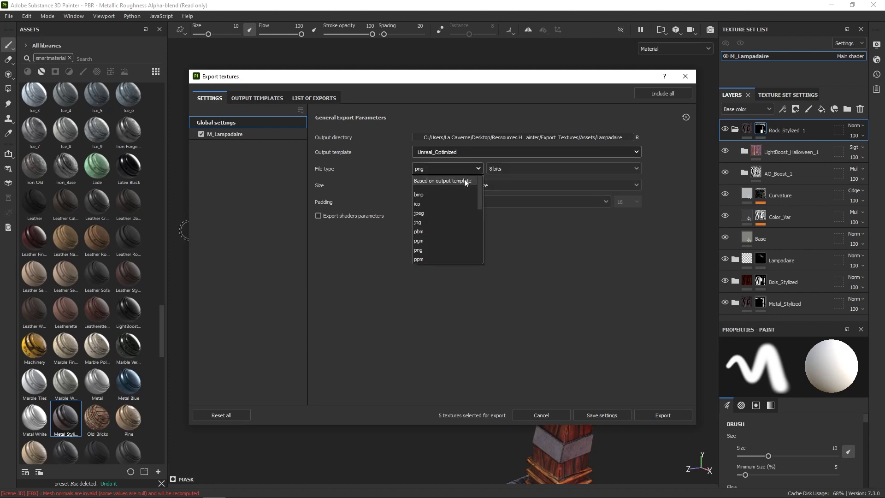
click(463, 179)
click(469, 185)
click(460, 257)
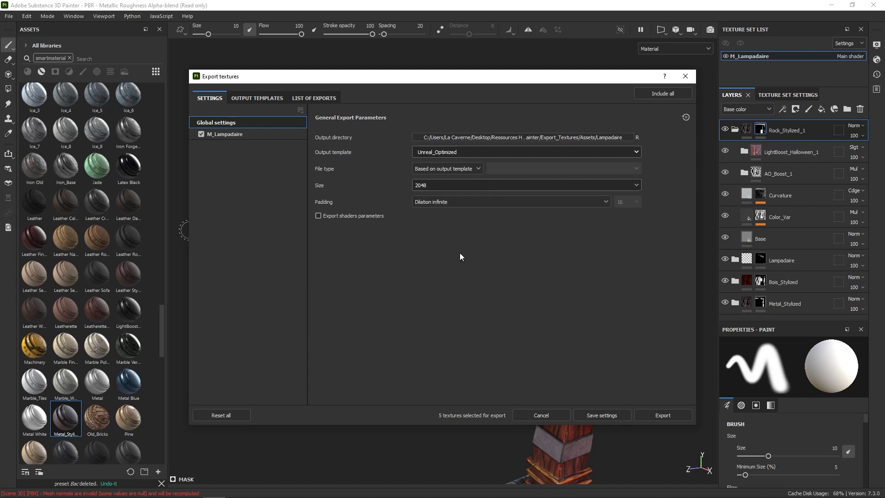